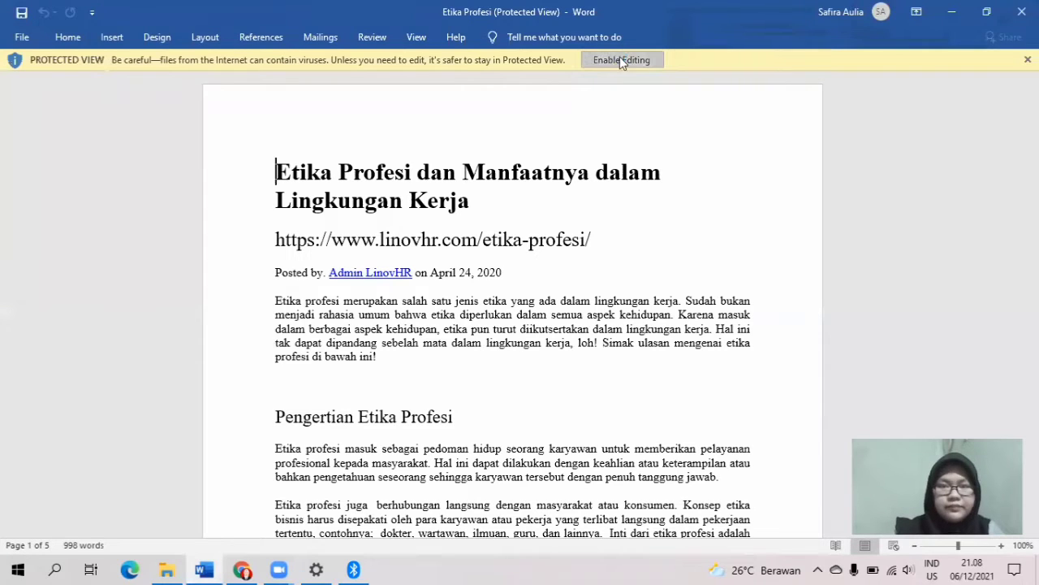
Enable editing of the Etika Profesi Word document and export it as a PDF into the Dokumen folder.
left_click(621, 60)
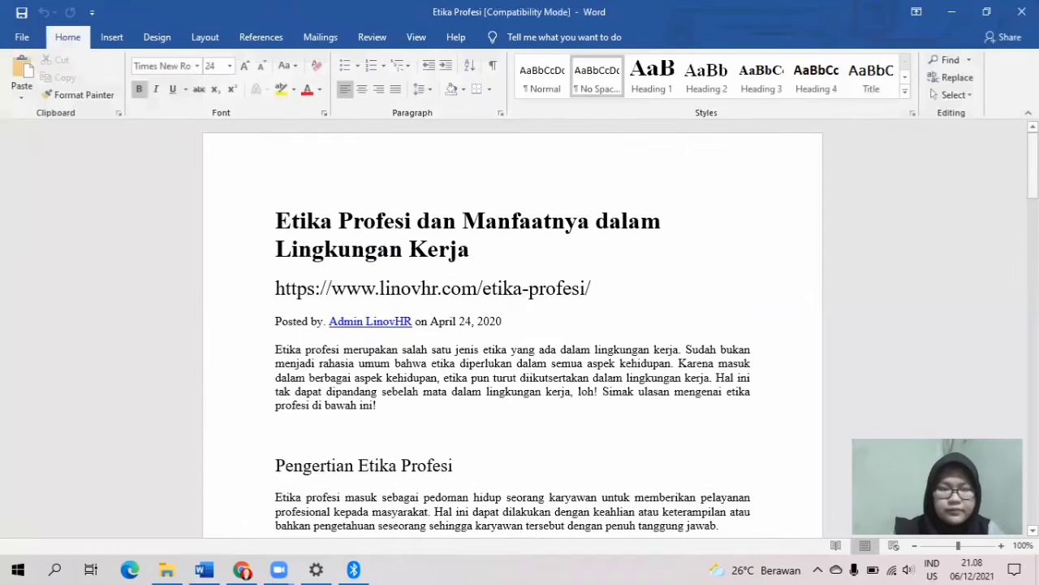
left_click_drag(1033, 163, 1033, 134)
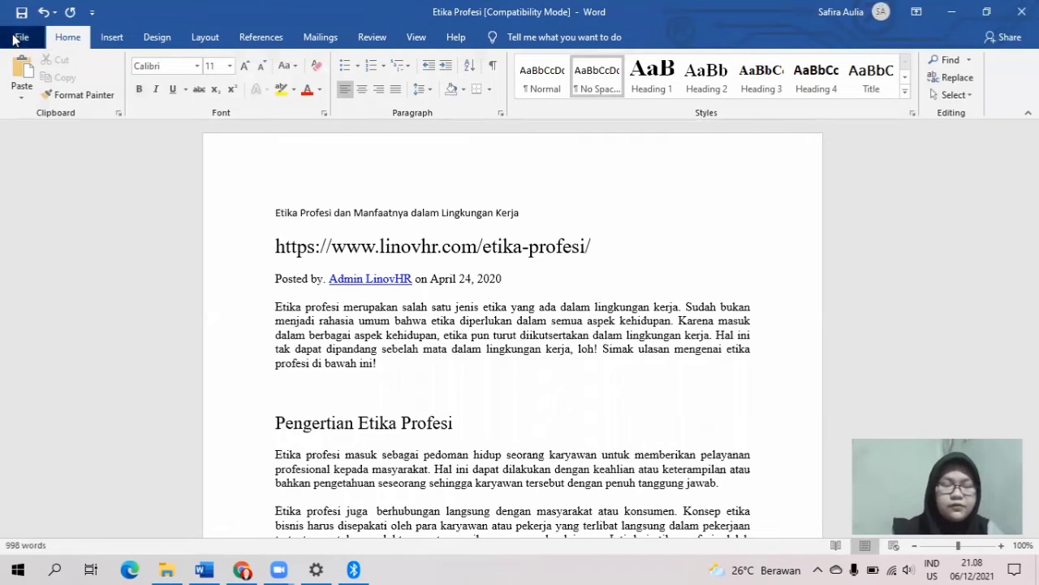
left_click(16, 38)
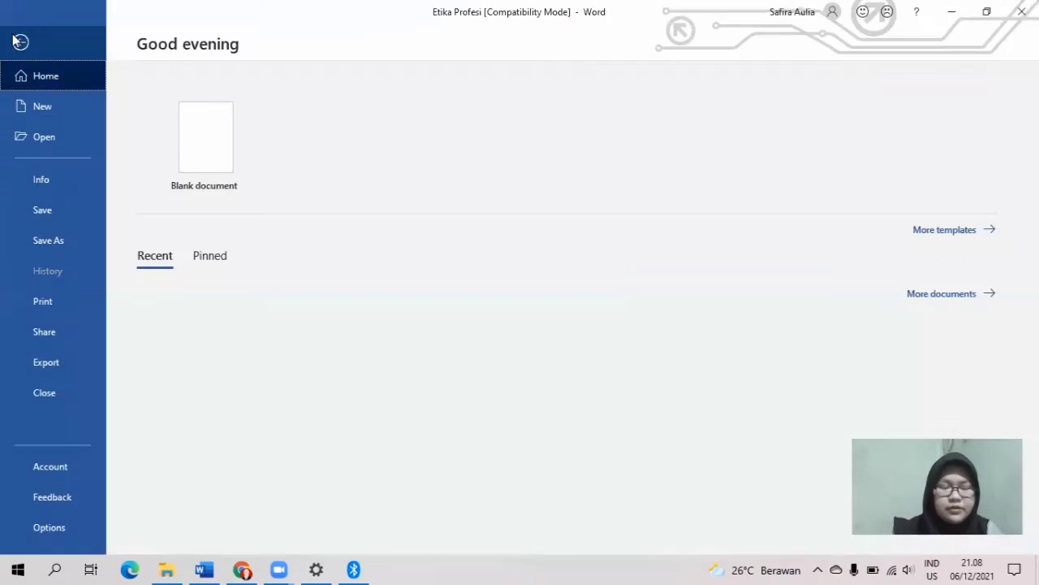
left_click(57, 367)
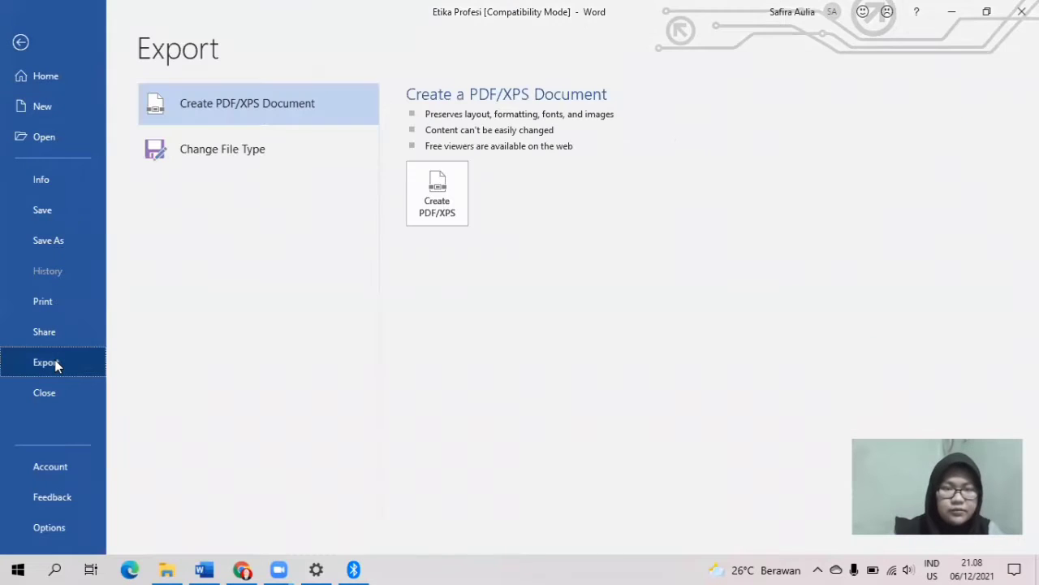
left_click(439, 192)
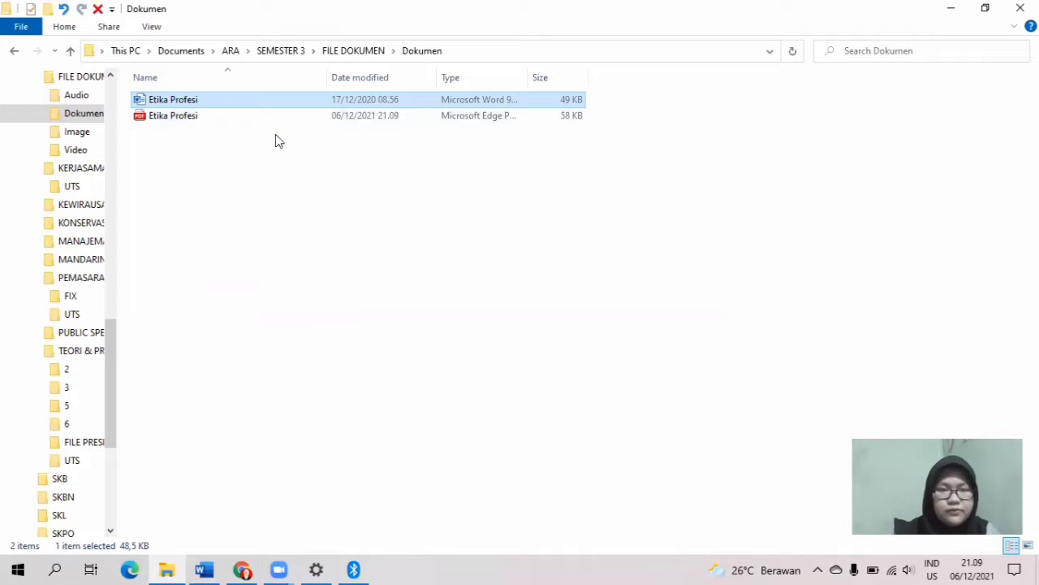
Open the exported Etika Profesi PDF from the Dokumen folder, examine its pages from start to end, and close it.
left_click(269, 131)
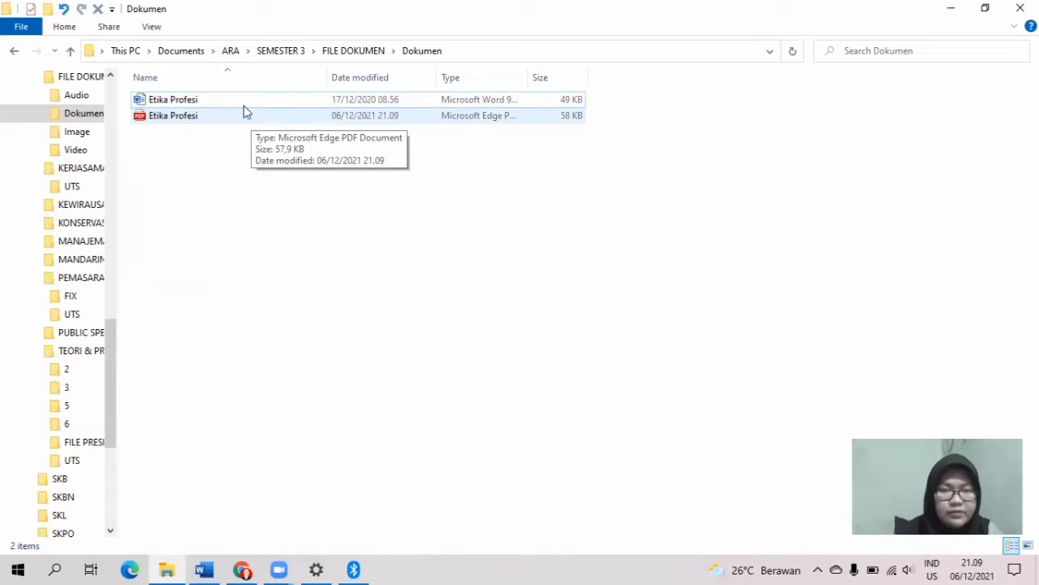
left_click(246, 100)
double_click(247, 116)
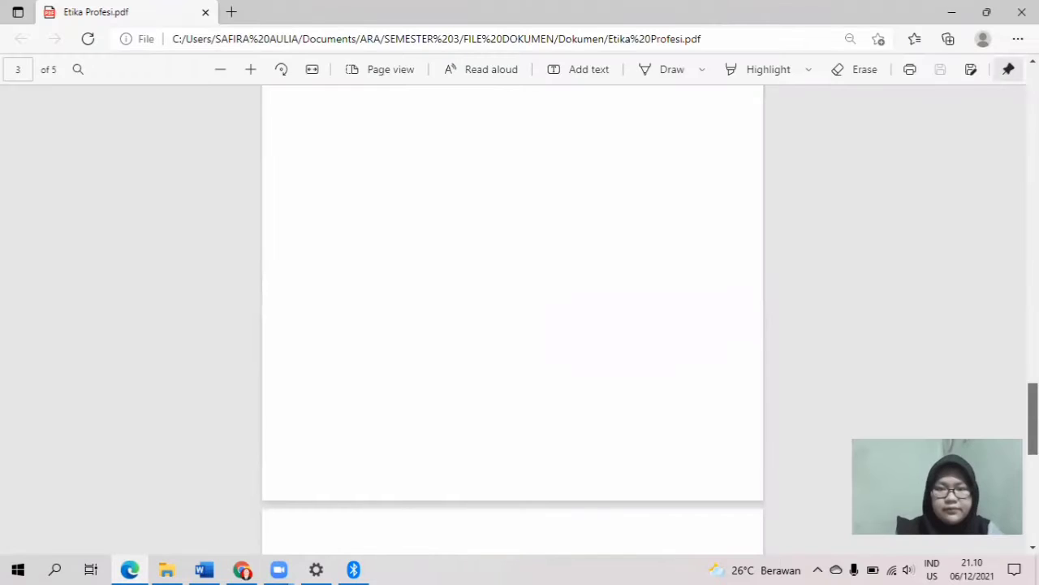
left_click_drag(1032, 419, 1033, 103)
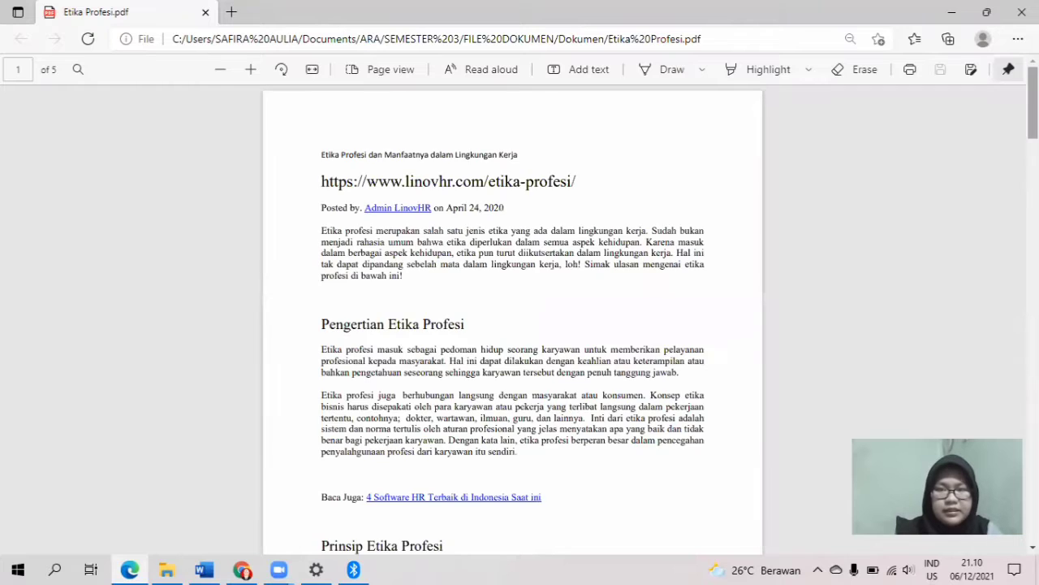
scroll(512, 317, "down", 2)
scroll(512, 317, "down", 10)
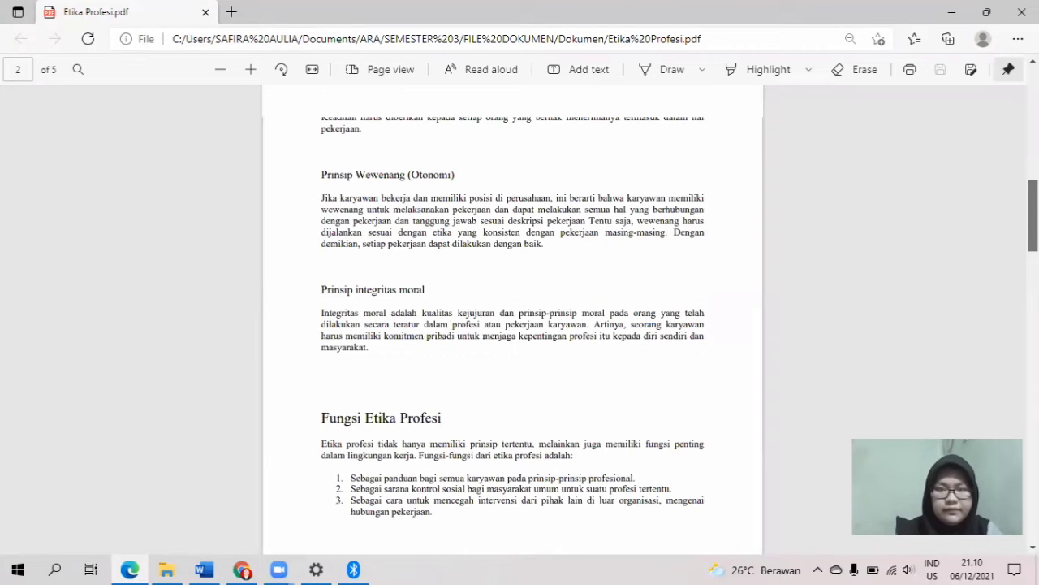
scroll(512, 316, "down", 10)
left_click_drag(1033, 333, 1033, 103)
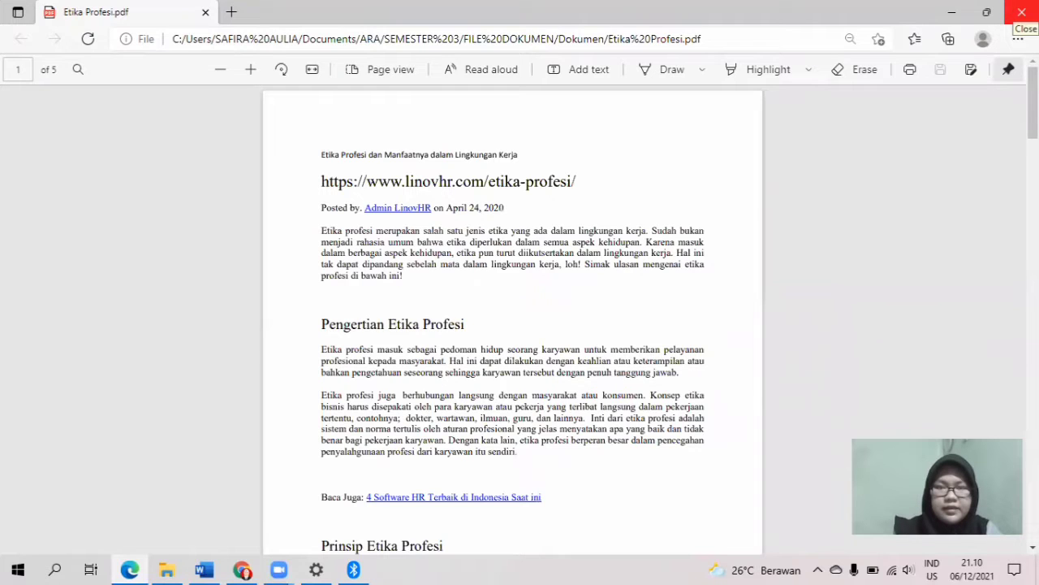
left_click(1022, 11)
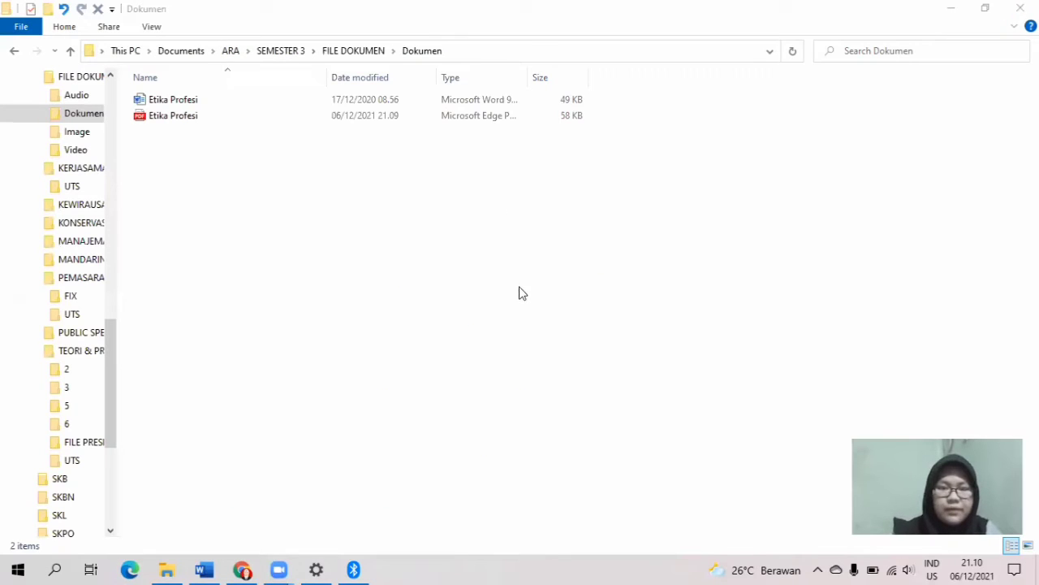
Switch to Chrome, search for "cloudconvert" and open the CloudConvert website.
left_click(251, 566)
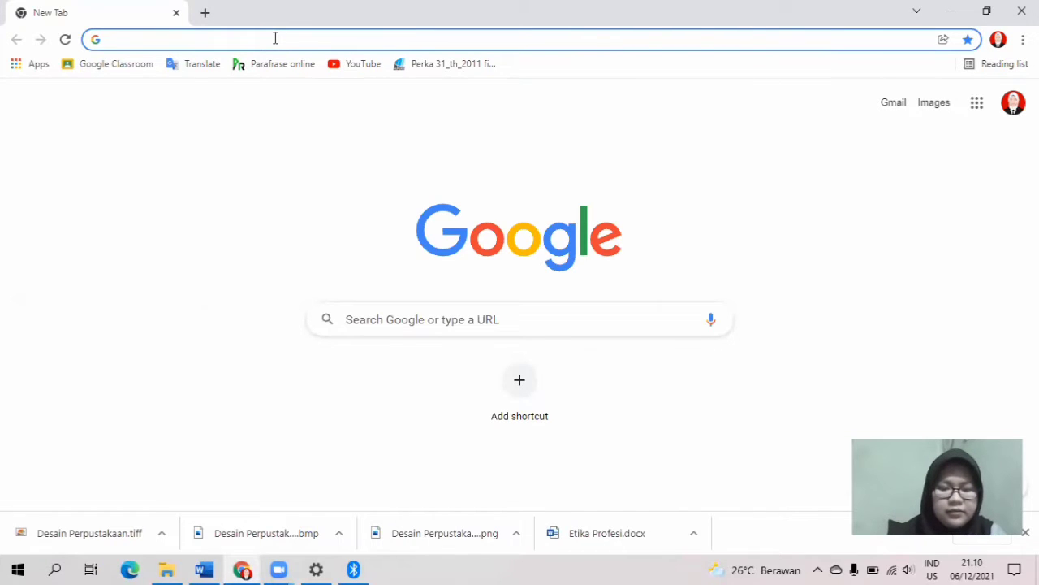
type("cloudco")
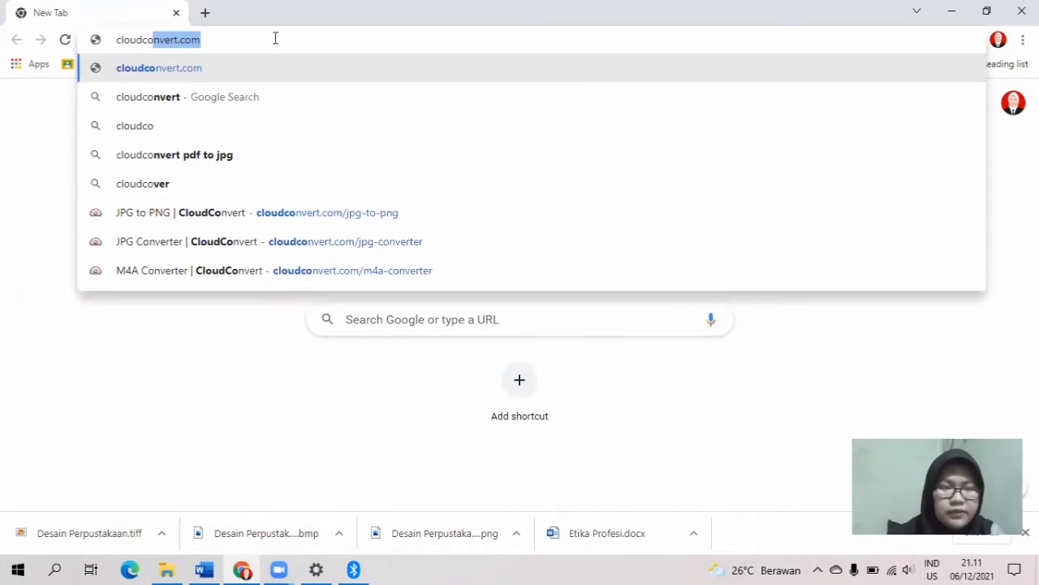
type("nvert")
key("Return")
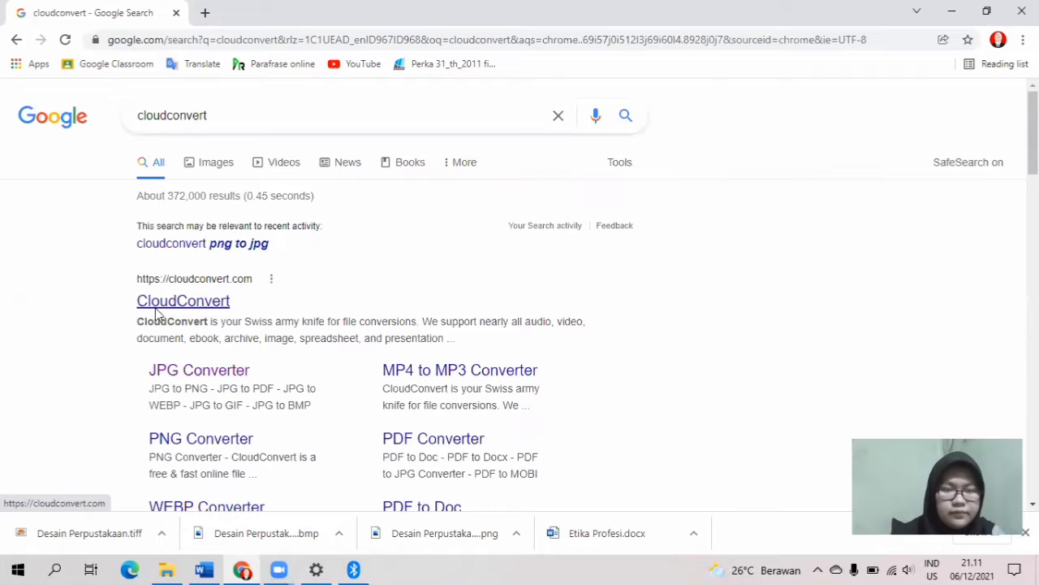
left_click(157, 312)
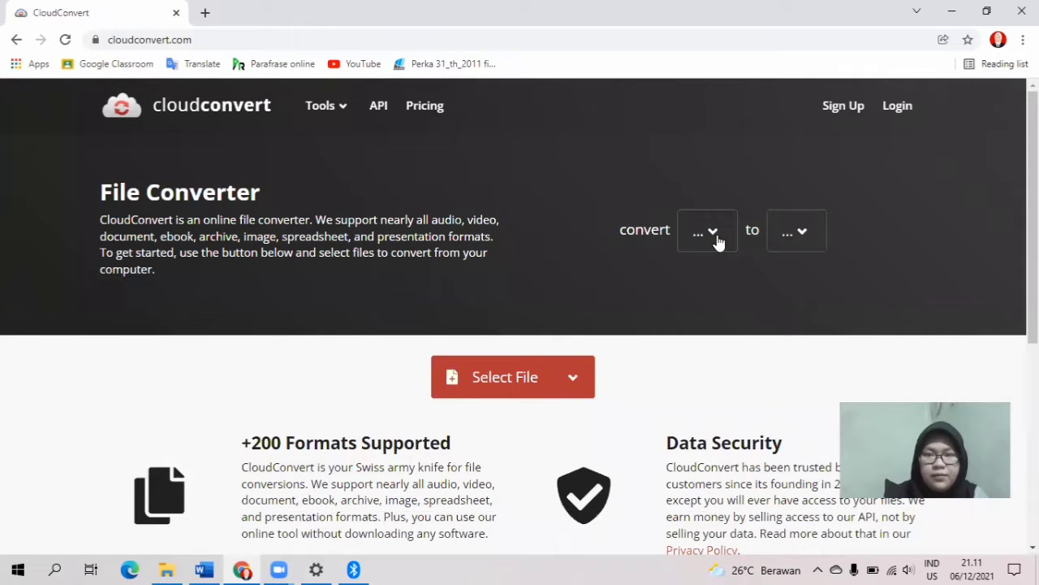
Set the file converter to convert from PDF to HTML.
left_click(717, 241)
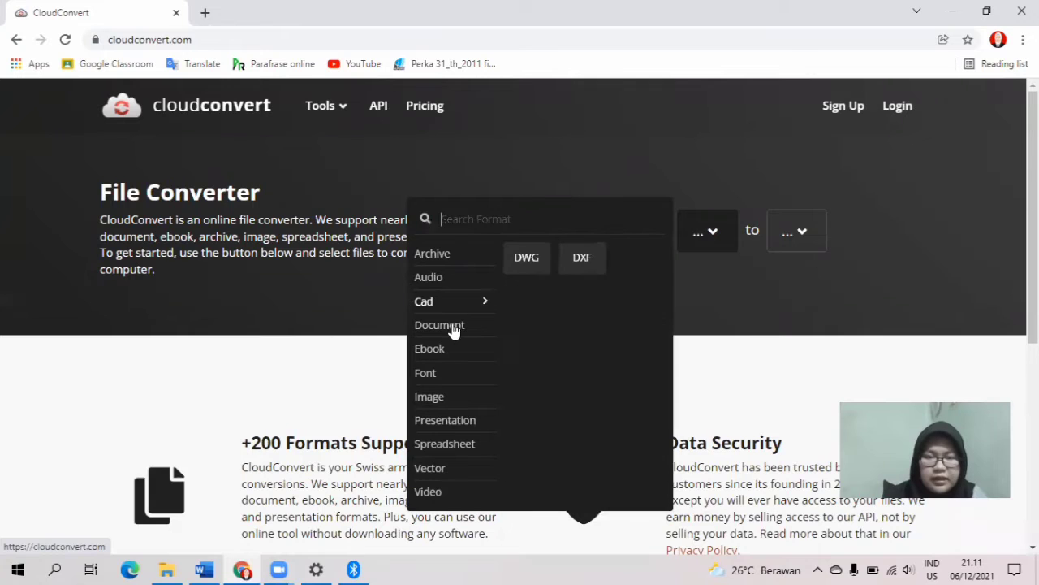
mouse_move(455, 329)
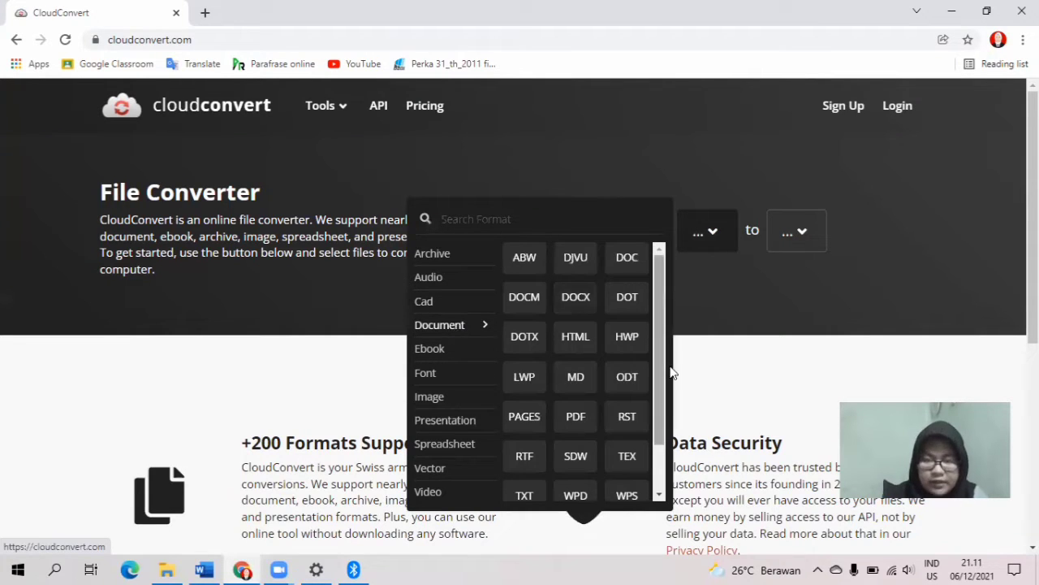
left_click(579, 418)
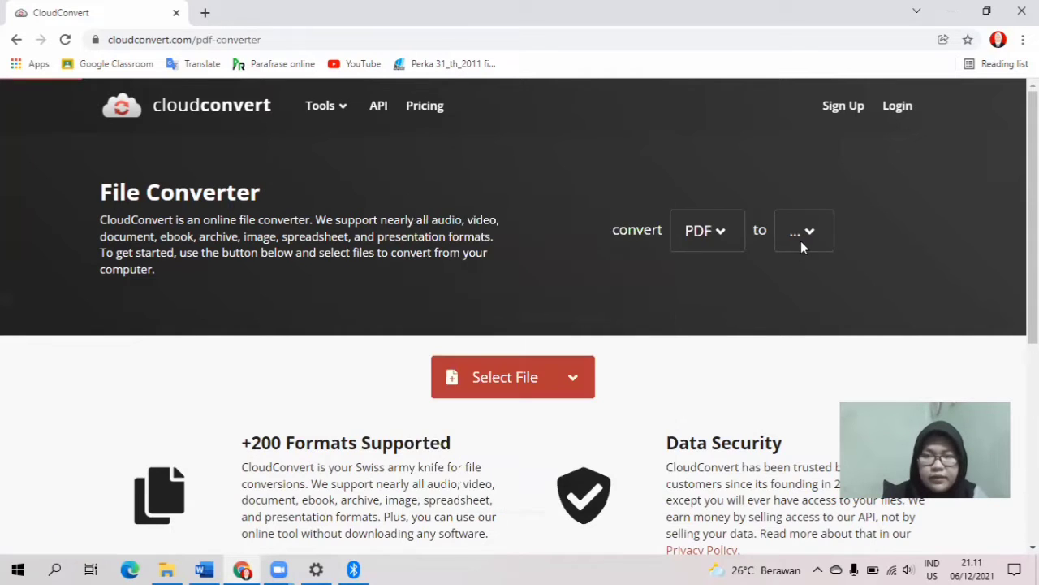
left_click(808, 241)
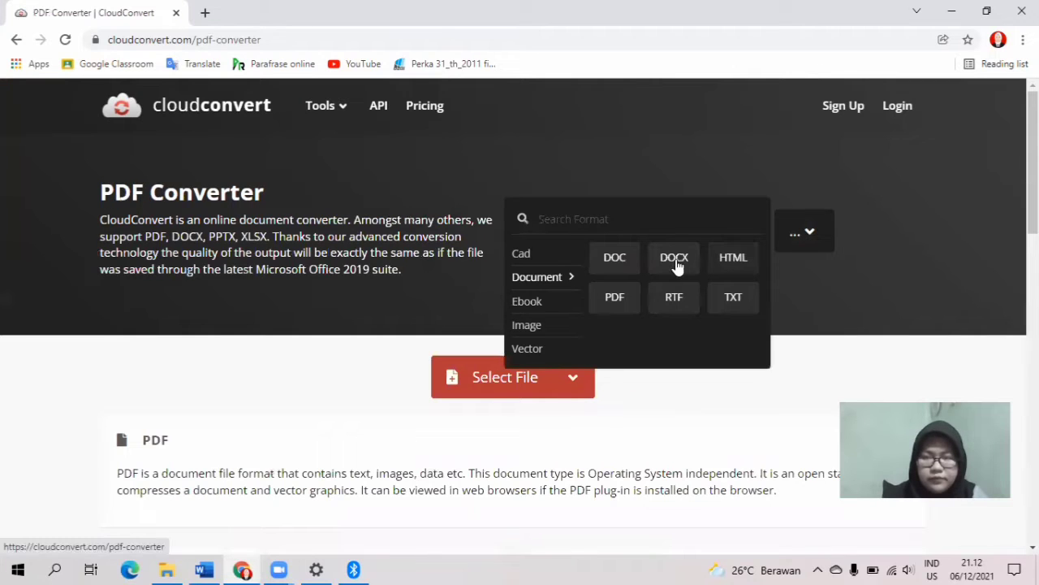
left_click(733, 257)
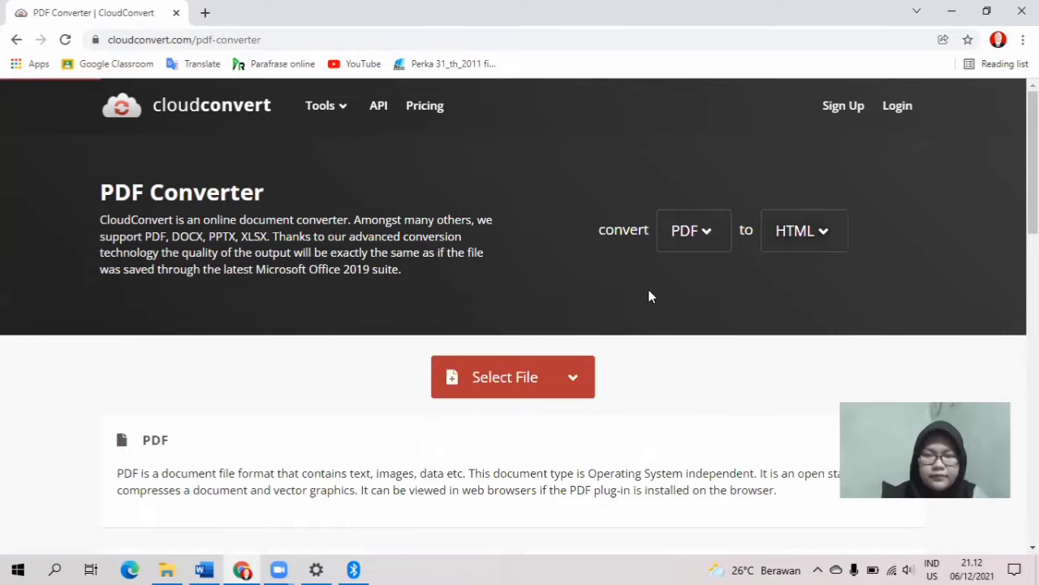
Add Etika Profesi.pdf from the Dokumen folder and start its conversion to HTML.
left_click(533, 375)
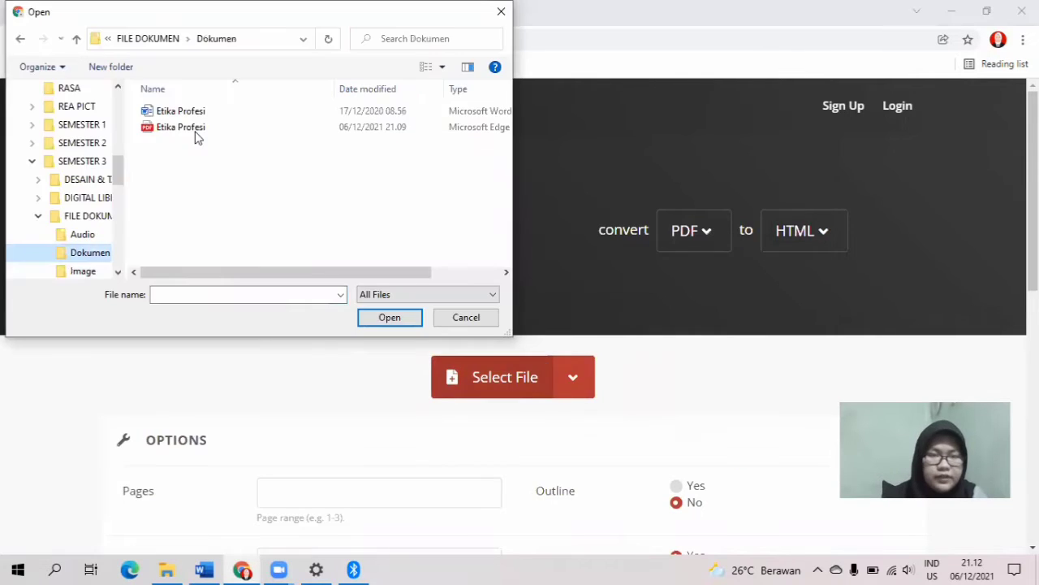
left_click(195, 130)
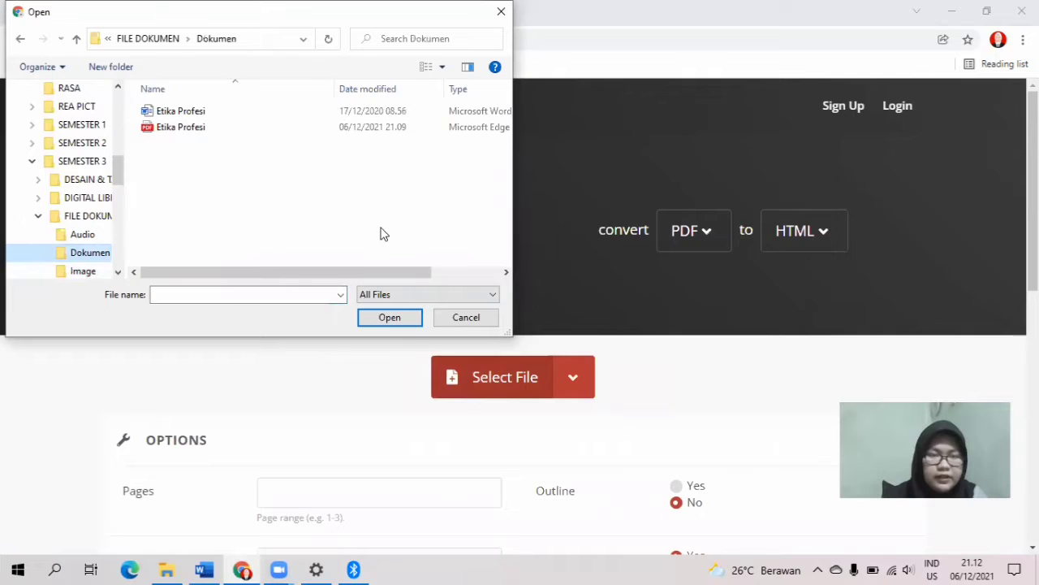
left_click(384, 318)
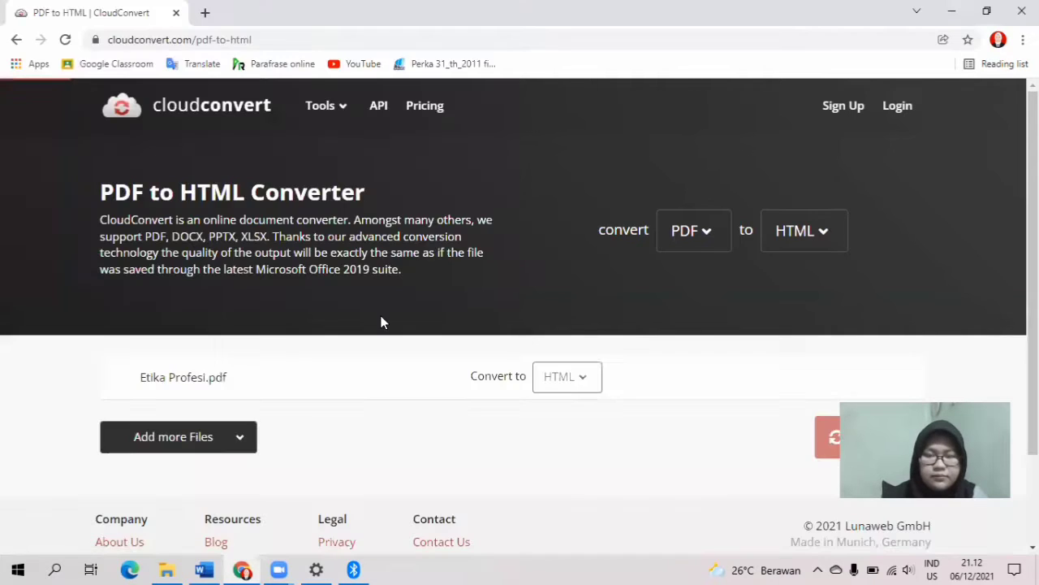
scroll(849, 335, "down", 1)
left_click(850, 341)
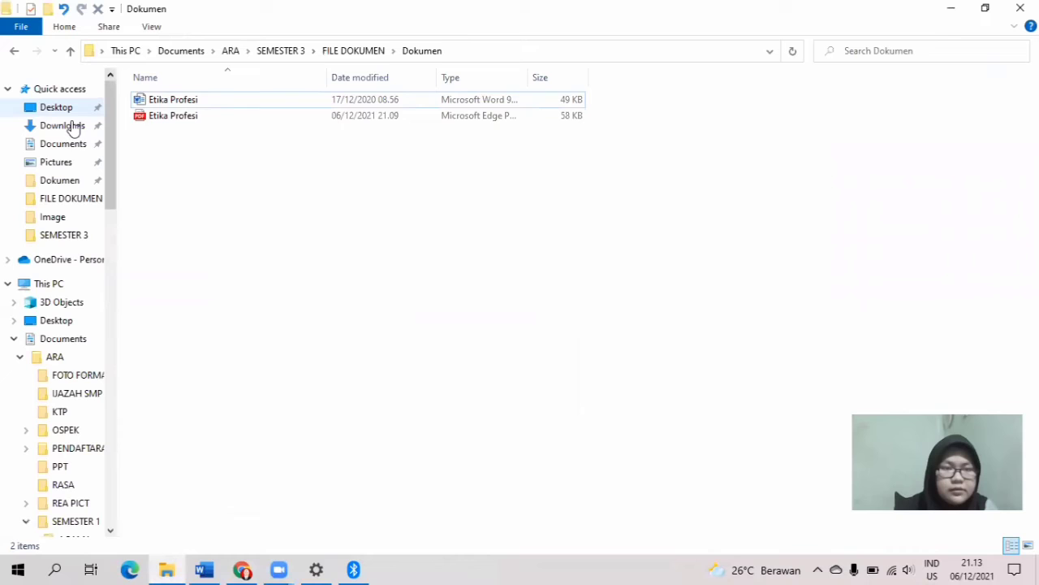
Move the downloaded Etika Profesi HTML file from Downloads into the Dokumen folder under FILE DOKUMEN and open that folder.
left_click(71, 125)
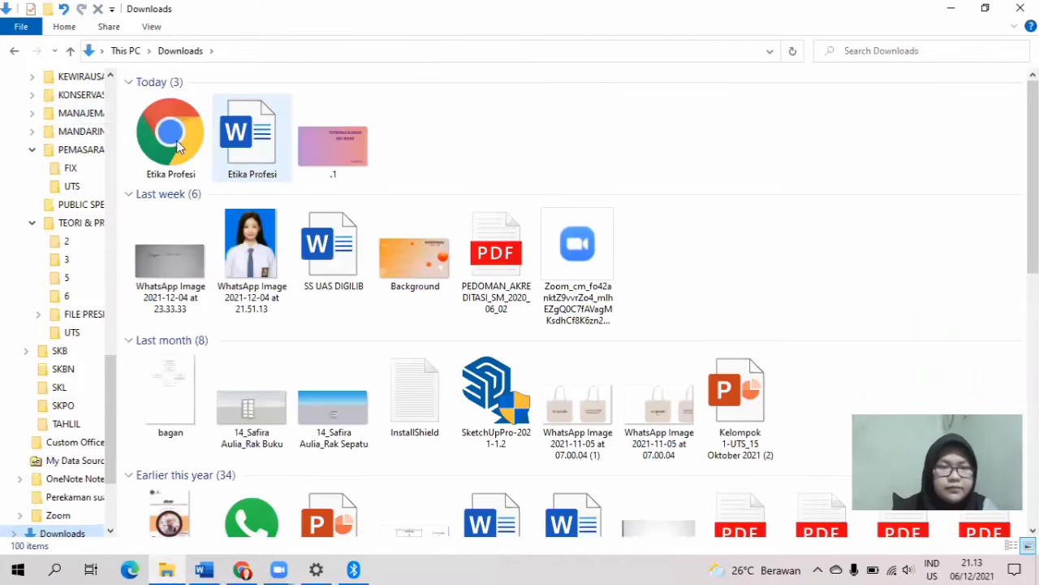
left_click_drag(179, 145, 71, 83)
left_click(70, 82)
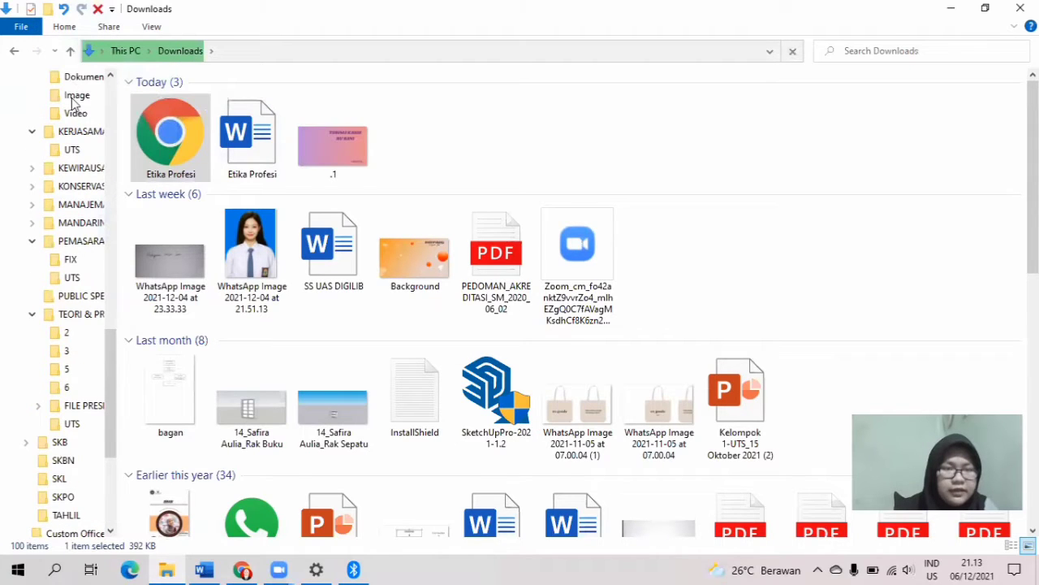
Open the Etika Profesi HTML file and examine its content from beginning to end.
double_click(201, 117)
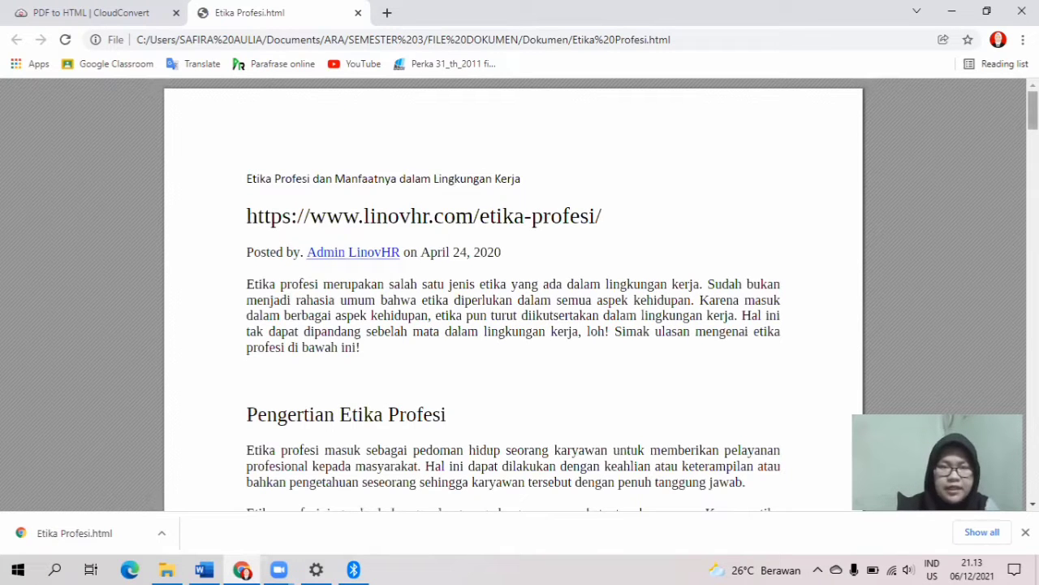
scroll(513, 292, "down", 5)
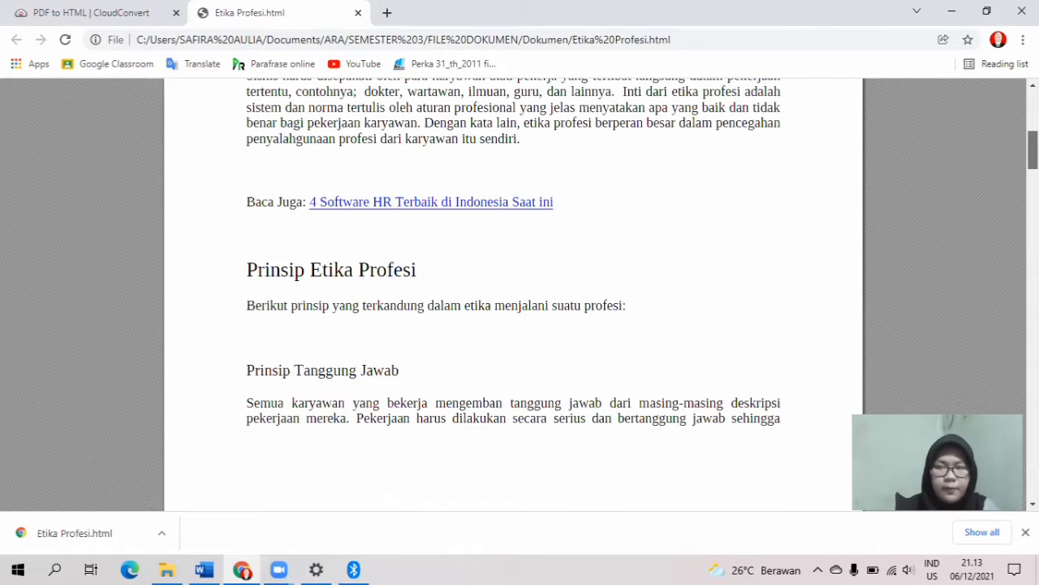
scroll(514, 292, "down", 5)
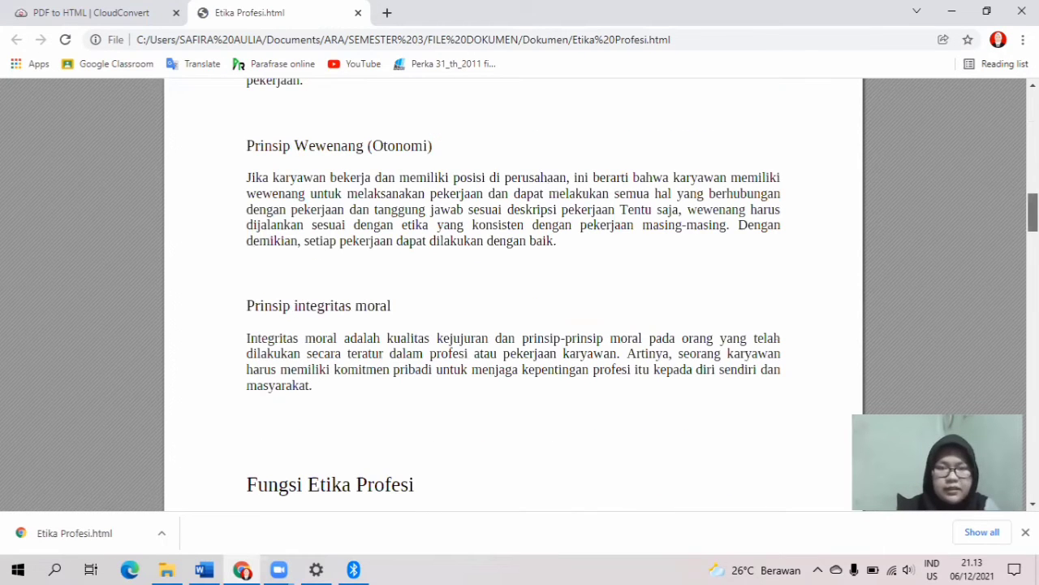
scroll(513, 292, "down", 6)
scroll(513, 292, "down", 2)
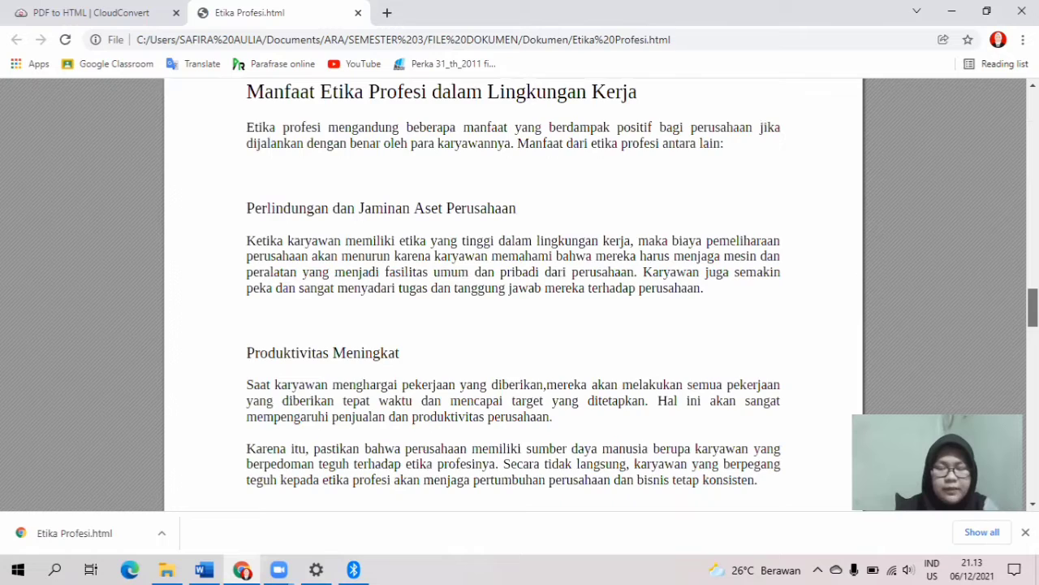
scroll(513, 293, "down", 5)
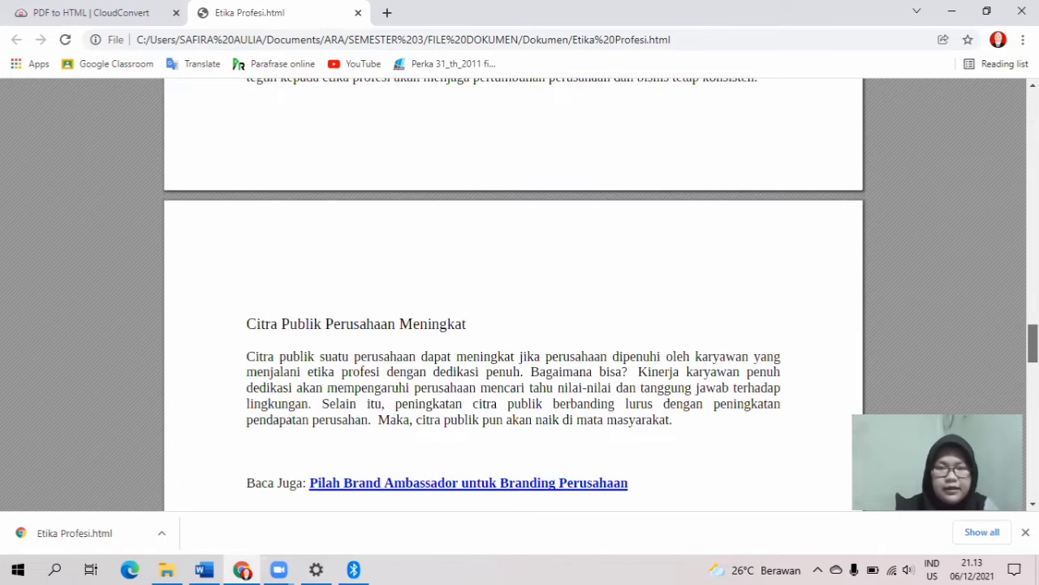
scroll(514, 292, "down", 9)
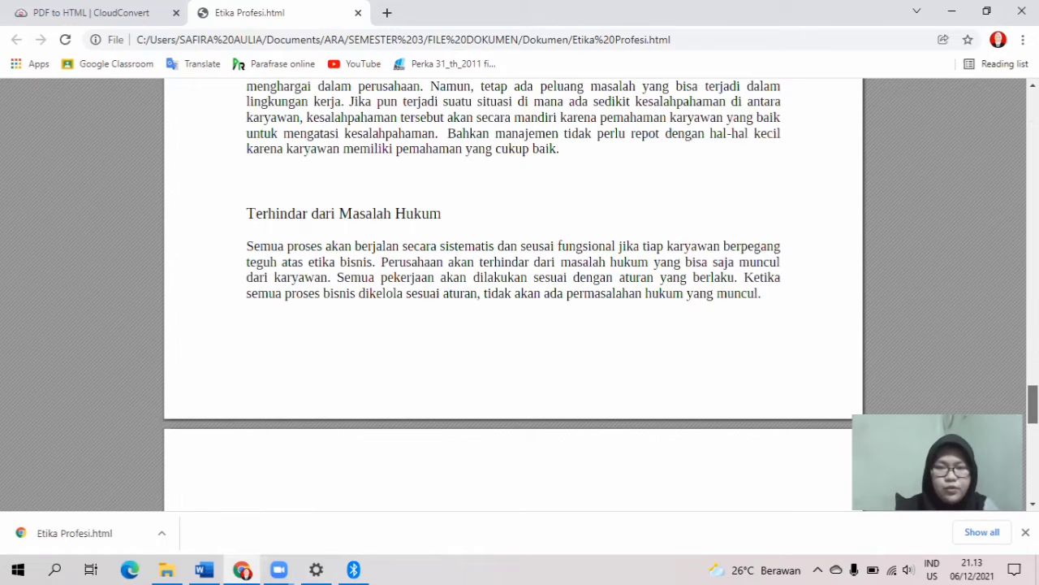
scroll(513, 292, "down", 9)
left_click_drag(1033, 464, 1033, 110)
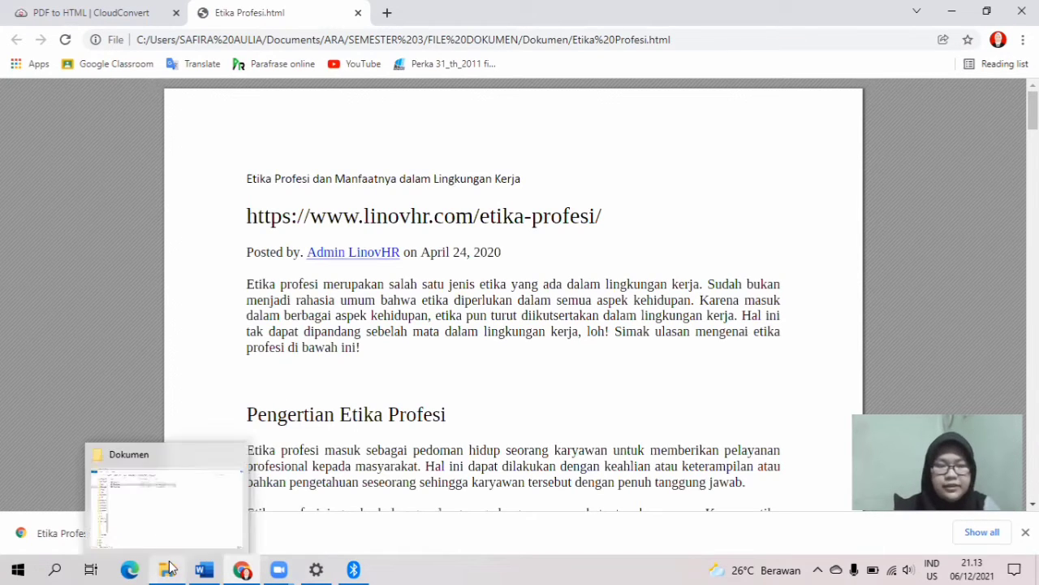
Show the details pane in the Dokumen folder and inspect the details of the Word and PDF versions of Etika Profesi.
left_click(170, 568)
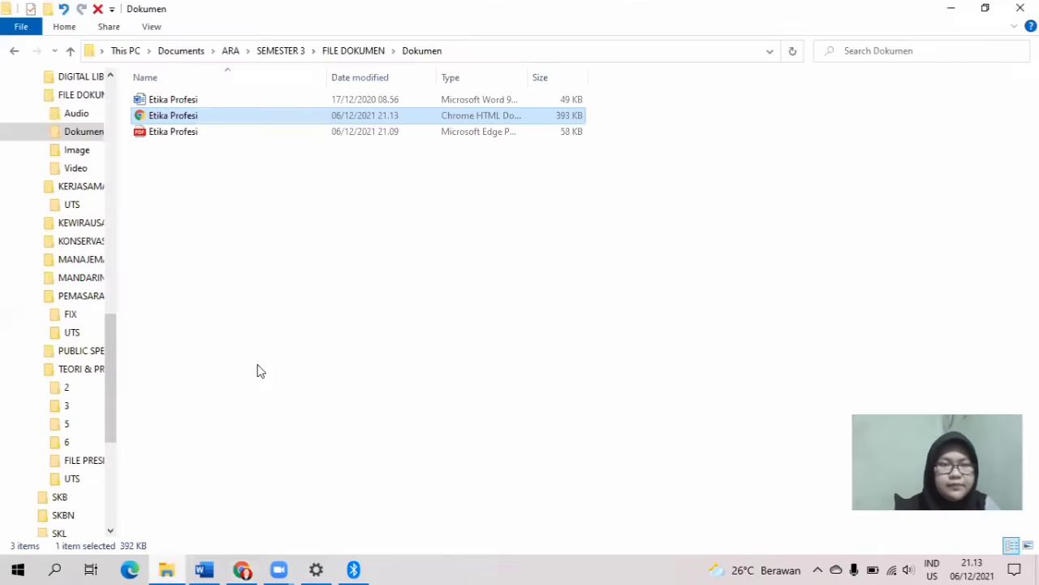
left_click(154, 32)
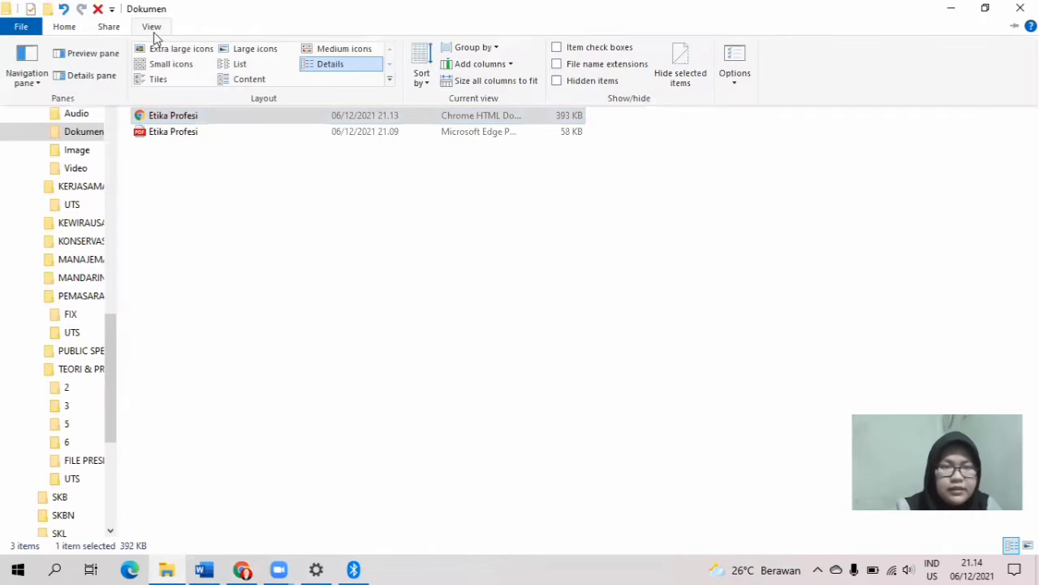
left_click(108, 78)
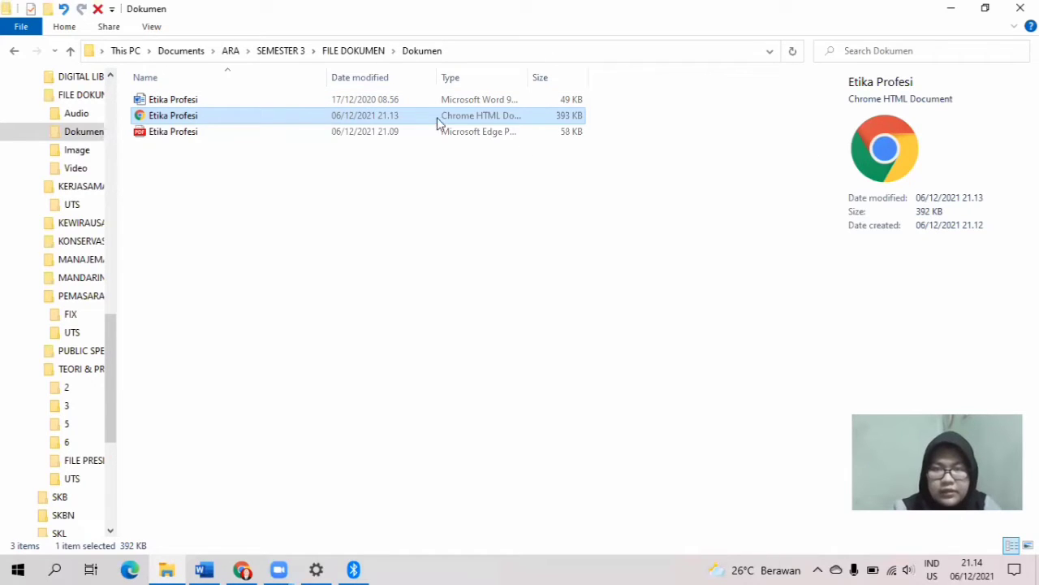
left_click(366, 102)
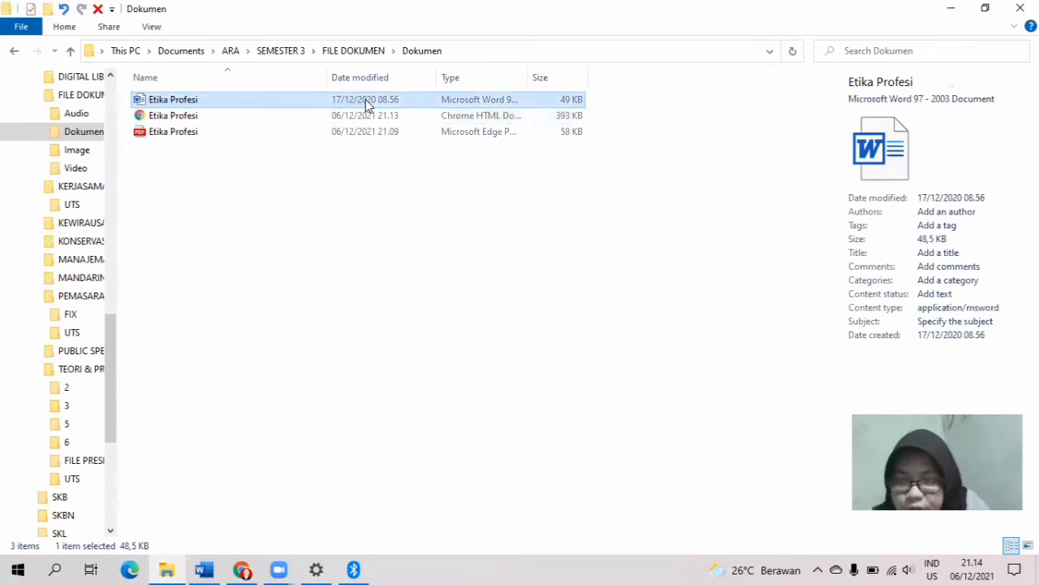
left_click(340, 135)
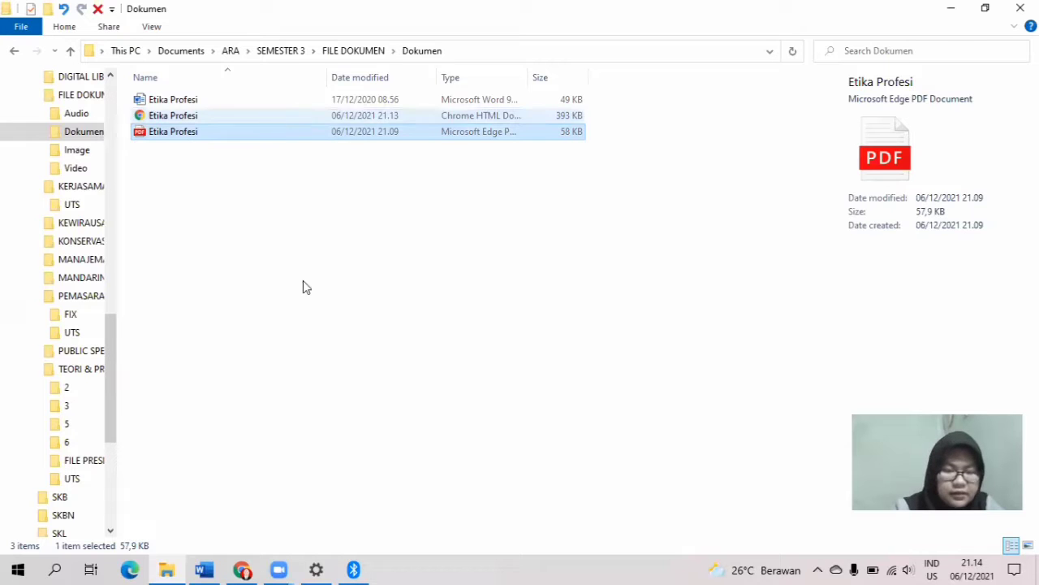
Switch to CloudConvert in Chrome, close the Etika Profesi.html preview and set the converter to convert from HTML to TXT.
left_click(243, 570)
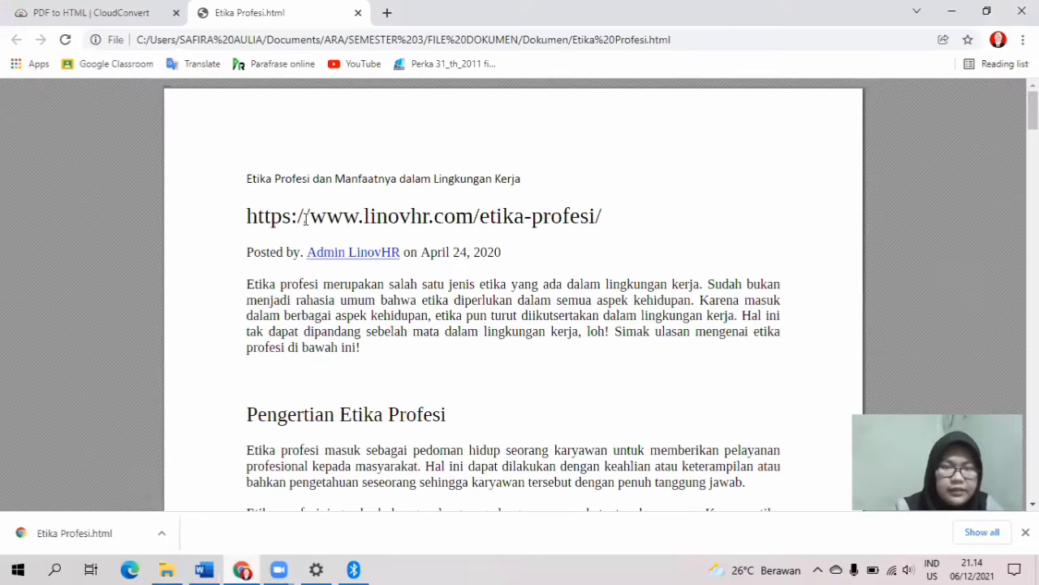
key("ctrl+Tab")
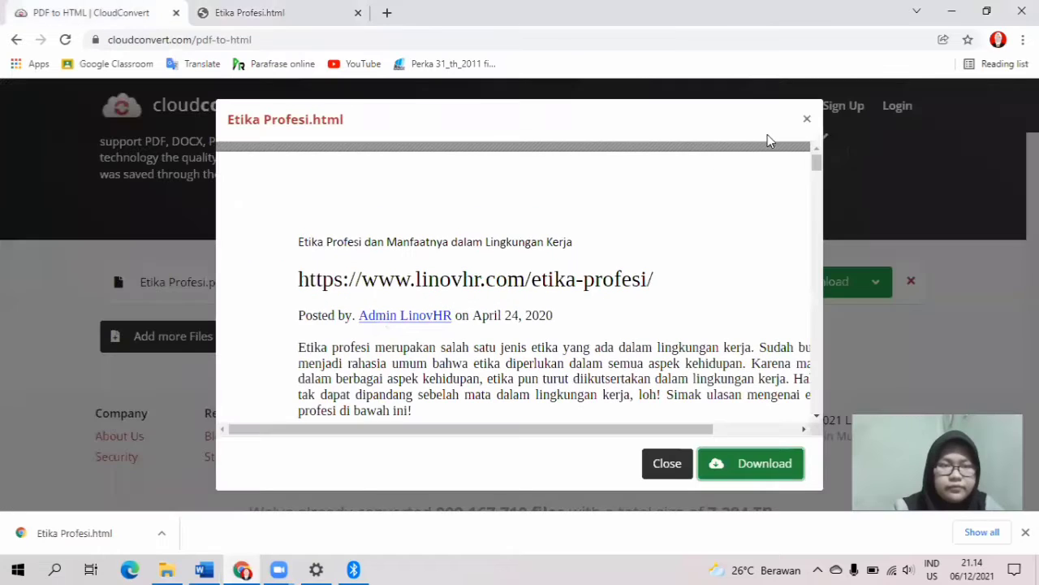
left_click(809, 120)
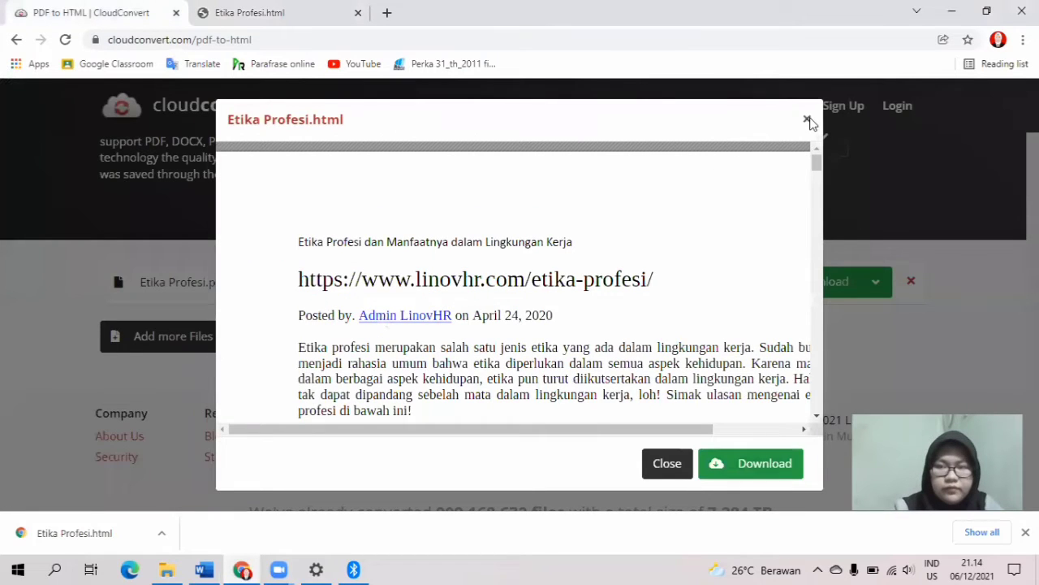
left_click(825, 150)
scroll(706, 232, "up", 2)
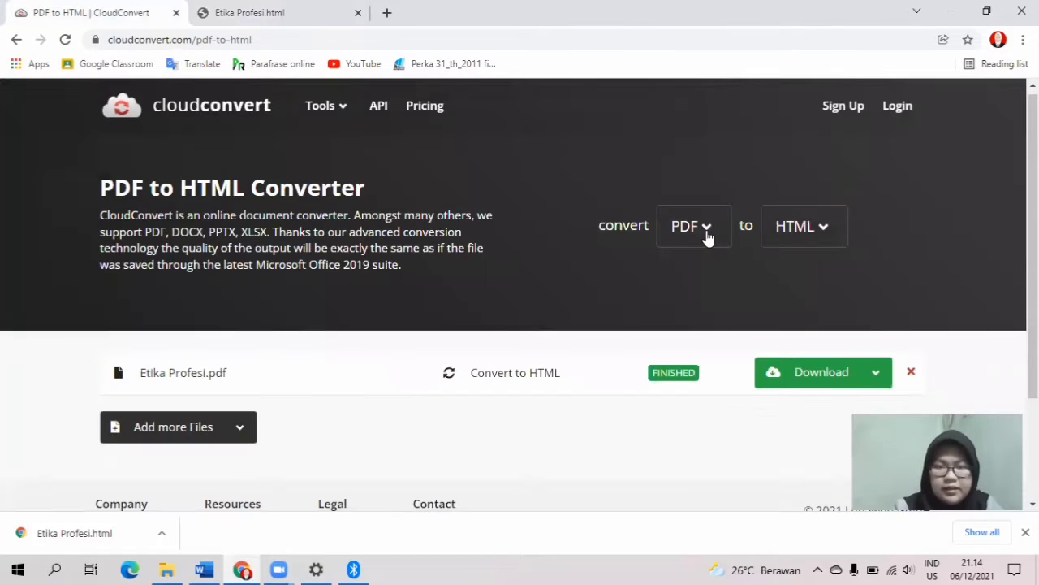
left_click(707, 234)
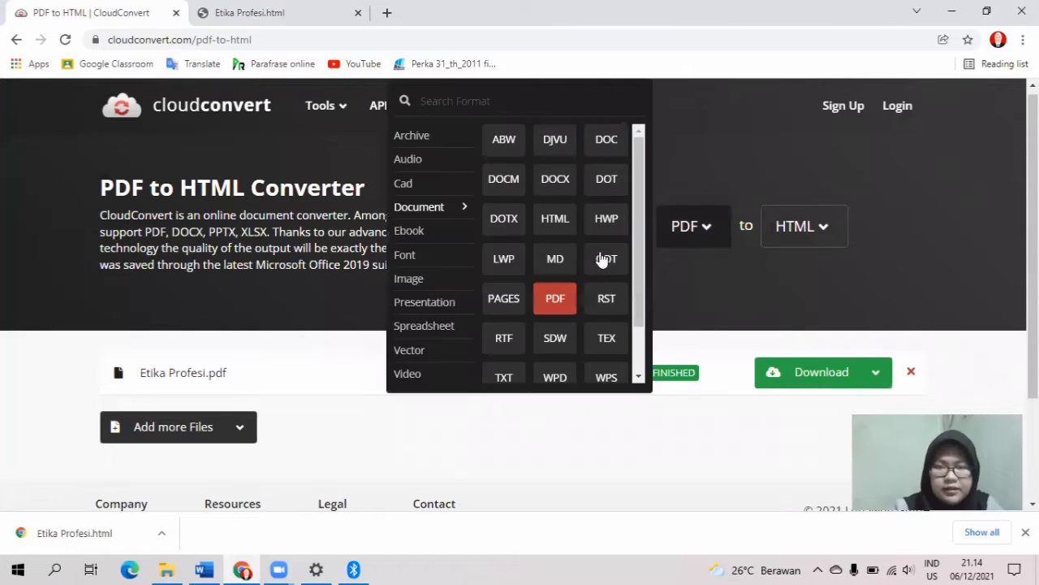
left_click(564, 229)
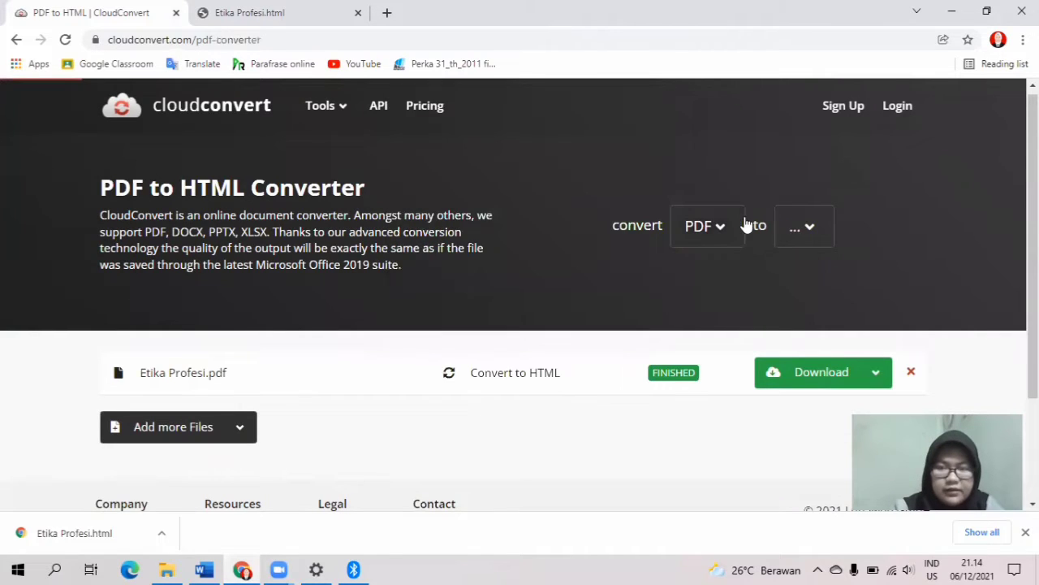
left_click(796, 235)
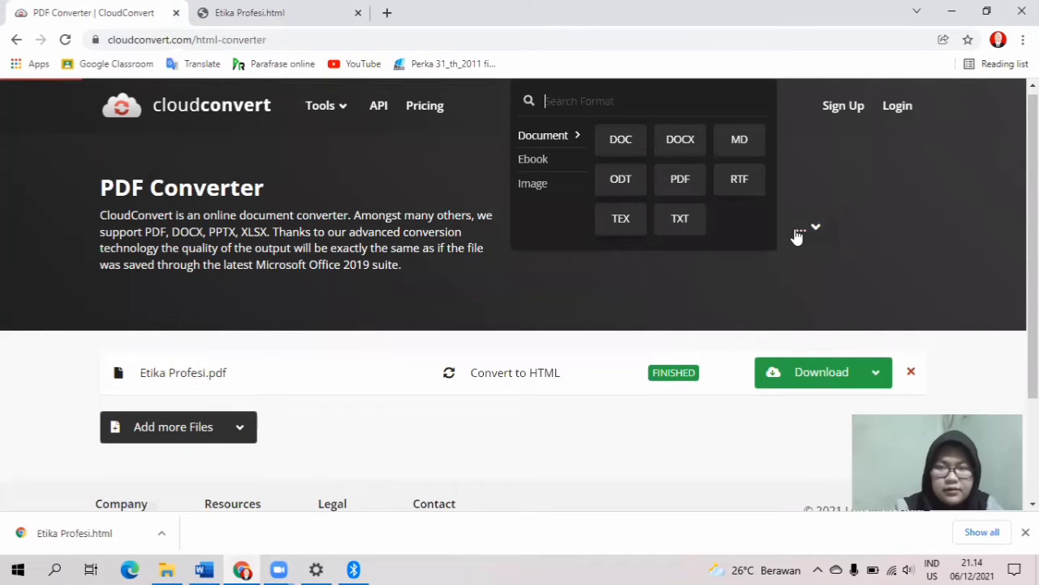
left_click(687, 228)
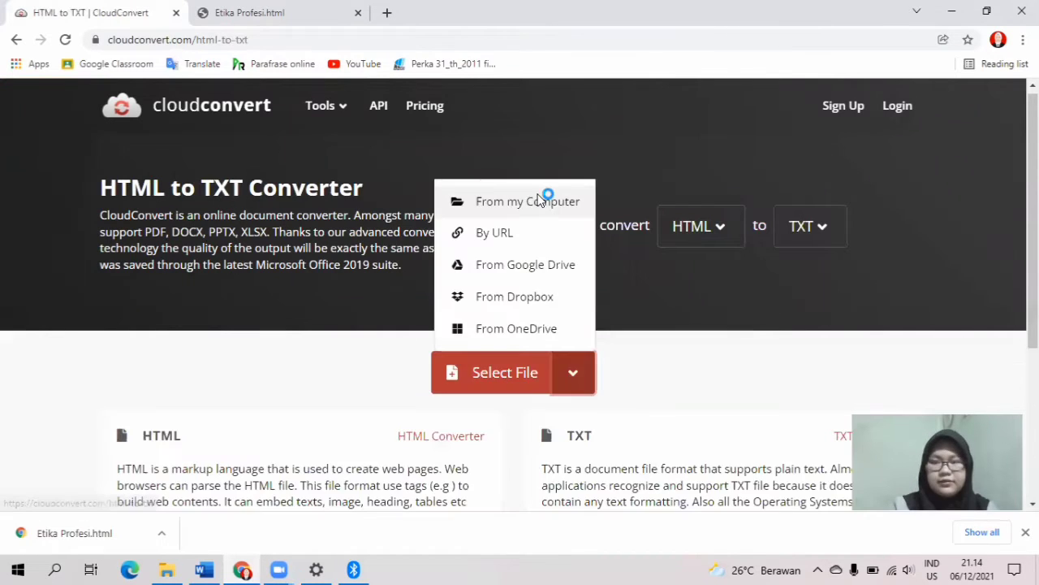
Add Etika Profesi.html from the computer, convert it to TXT and download the converted file.
left_click(538, 196)
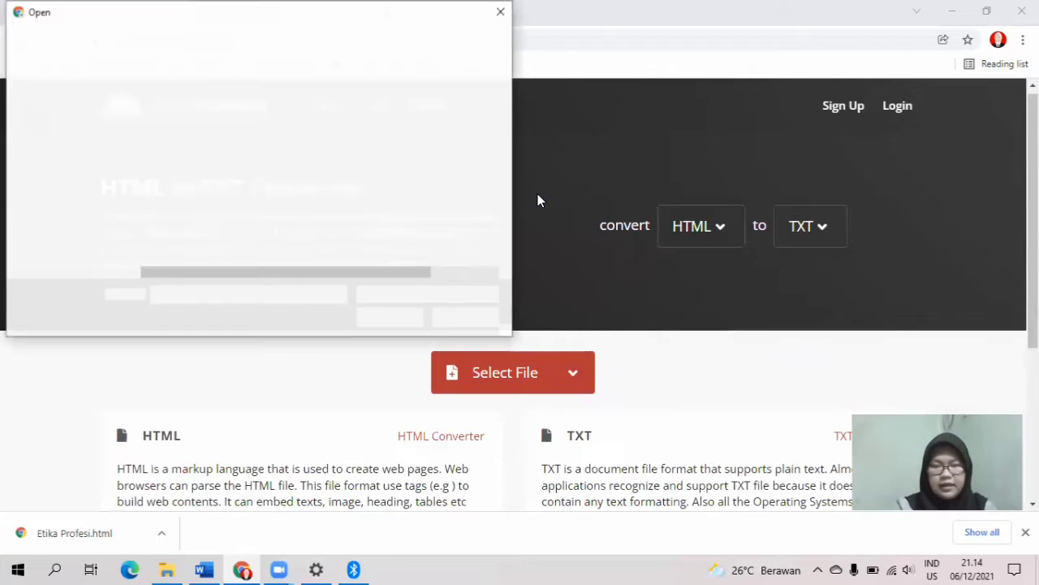
left_click(180, 127)
left_click(389, 317)
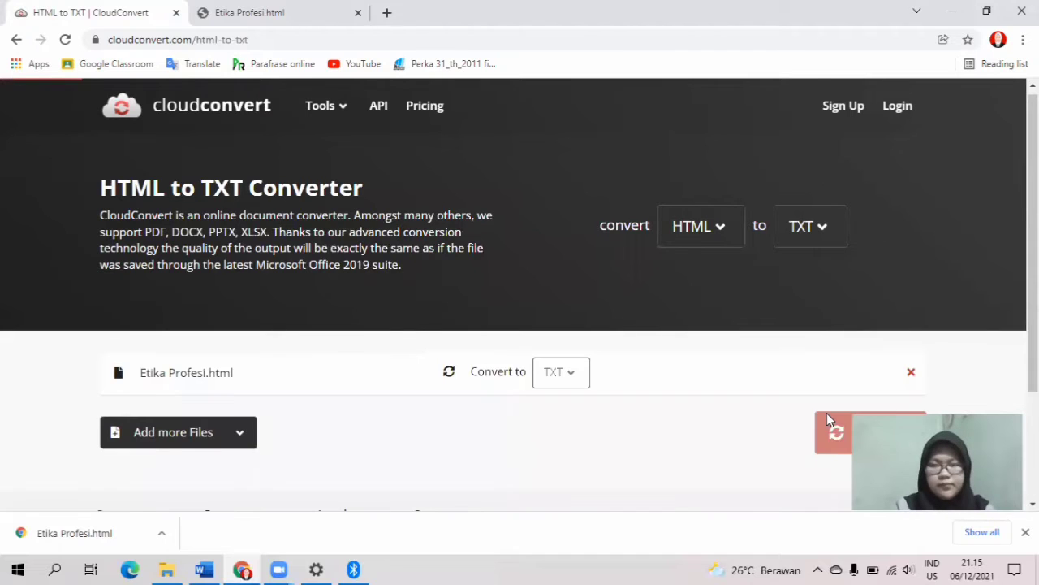
left_click(819, 379)
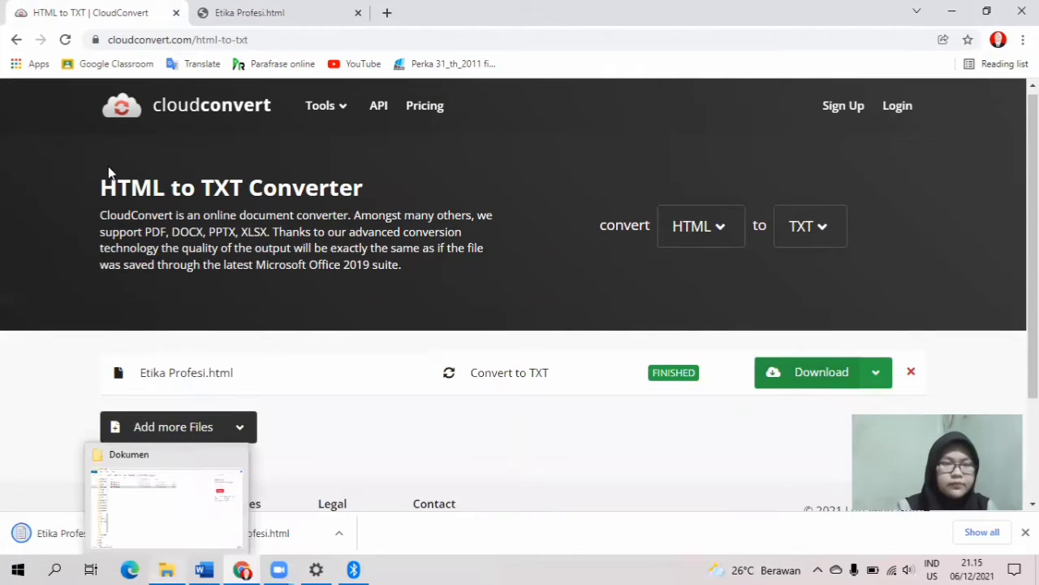
Move the downloaded Etika Profesi text file into the Dokumen folder, and read through its content to the end.
left_click(166, 569)
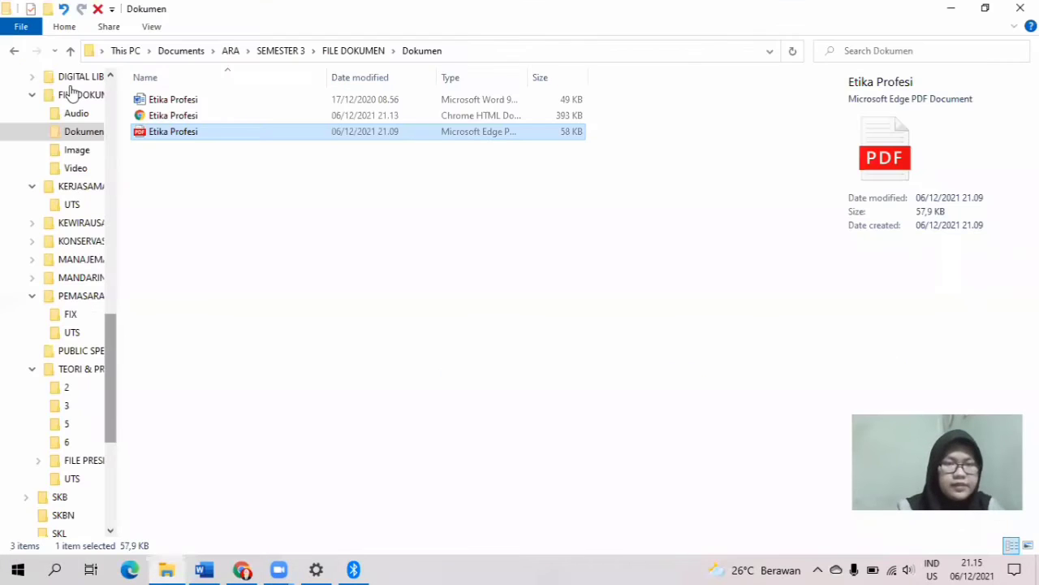
left_click(77, 132)
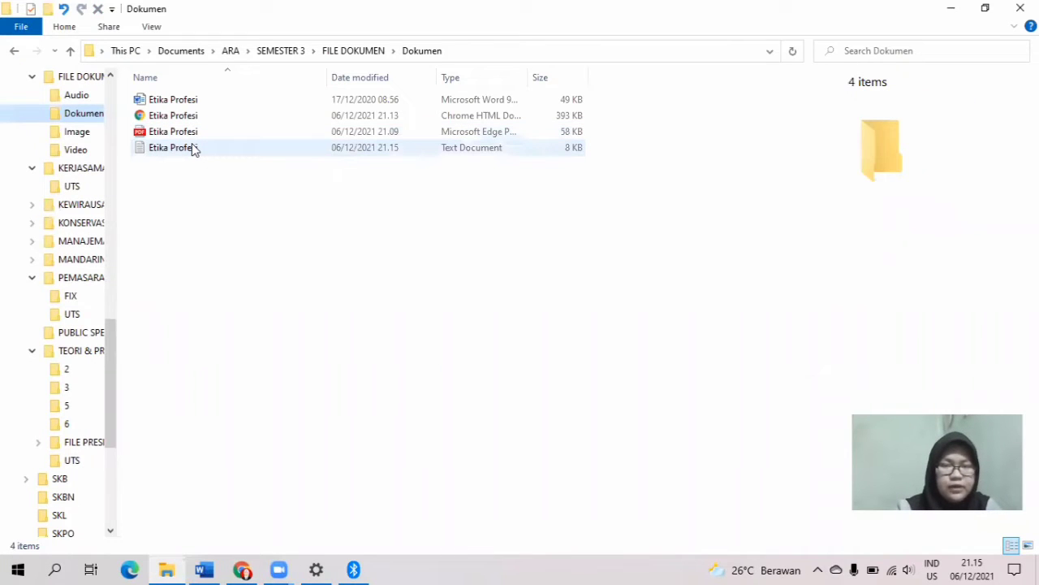
double_click(172, 148)
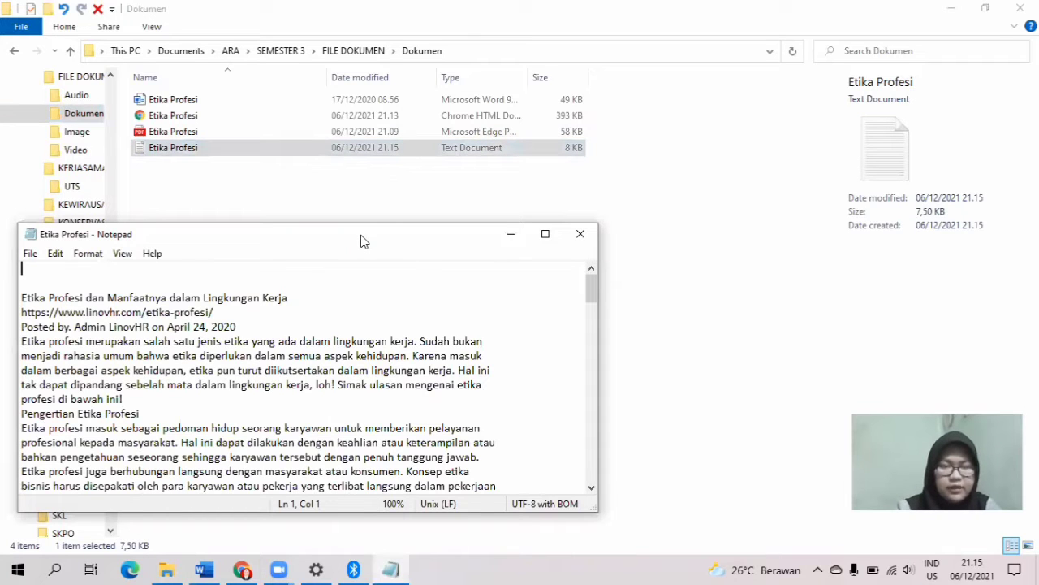
left_click_drag(362, 237, 486, 192)
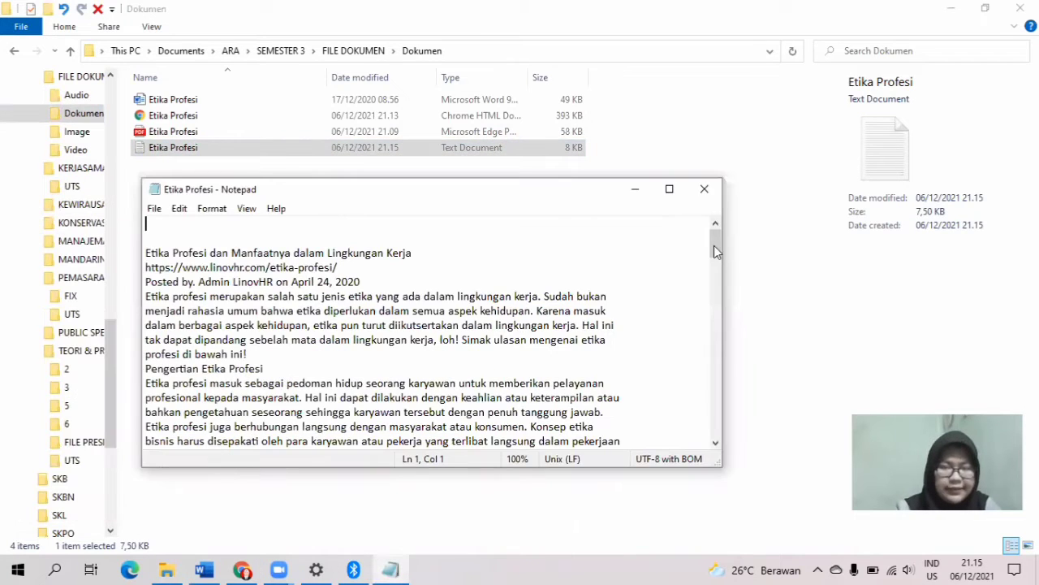
left_click_drag(717, 270, 730, 443)
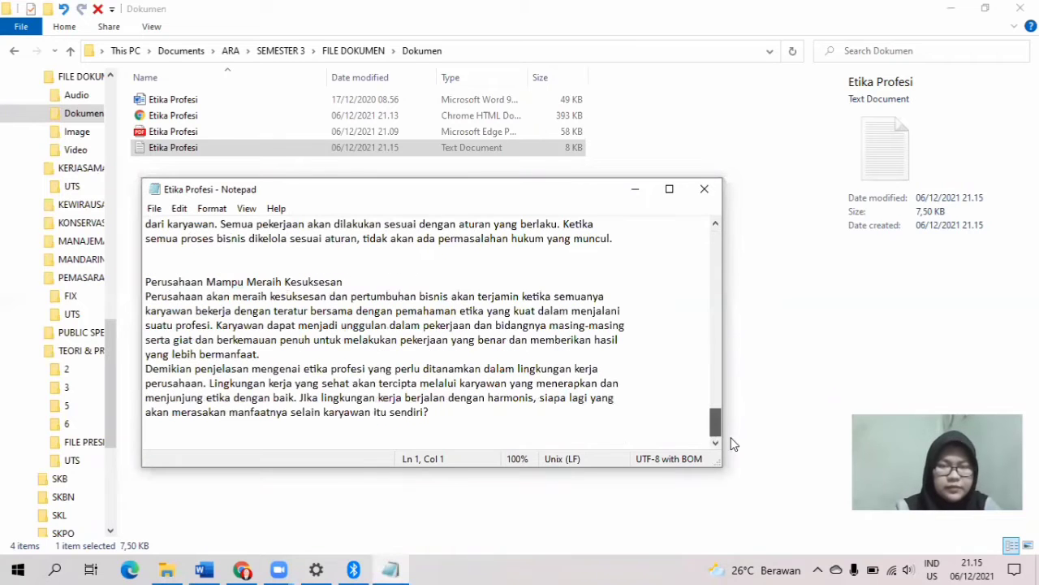
left_click(705, 189)
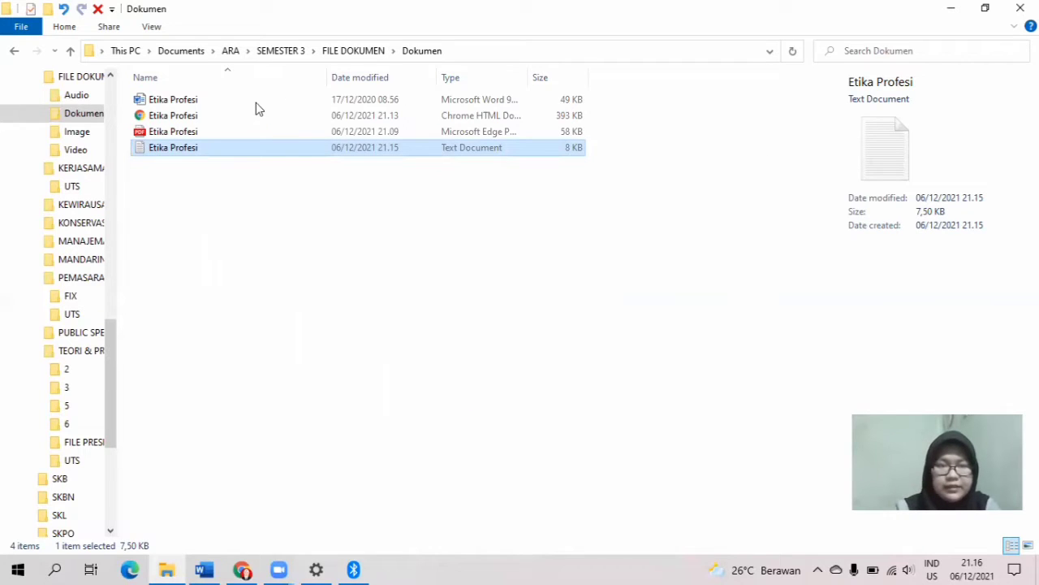
Inspect the file details of the Word, HTML, PDF and text versions of Etika Profesi one by one.
left_click(256, 99)
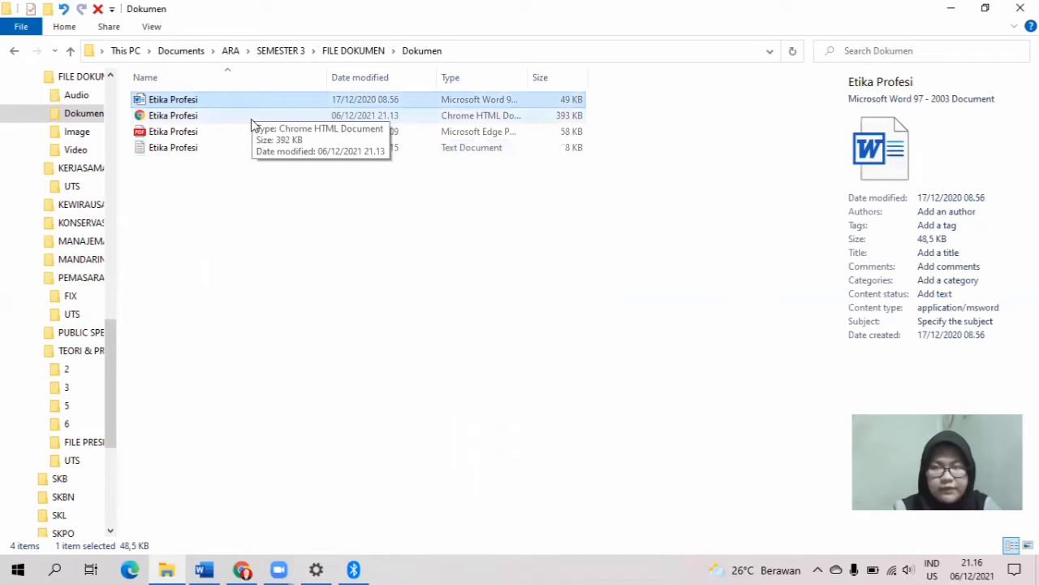
left_click(252, 120)
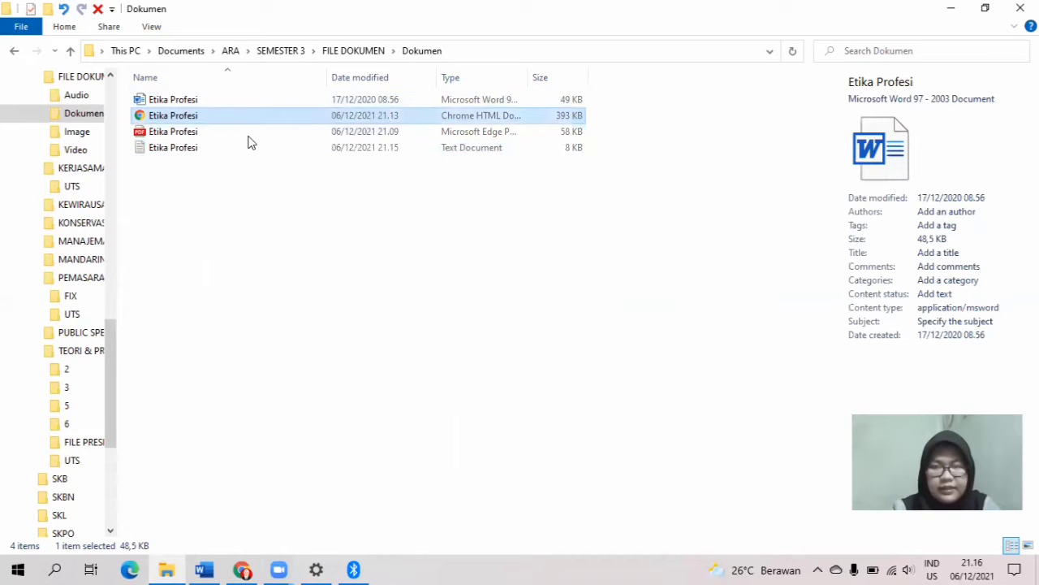
left_click(245, 137)
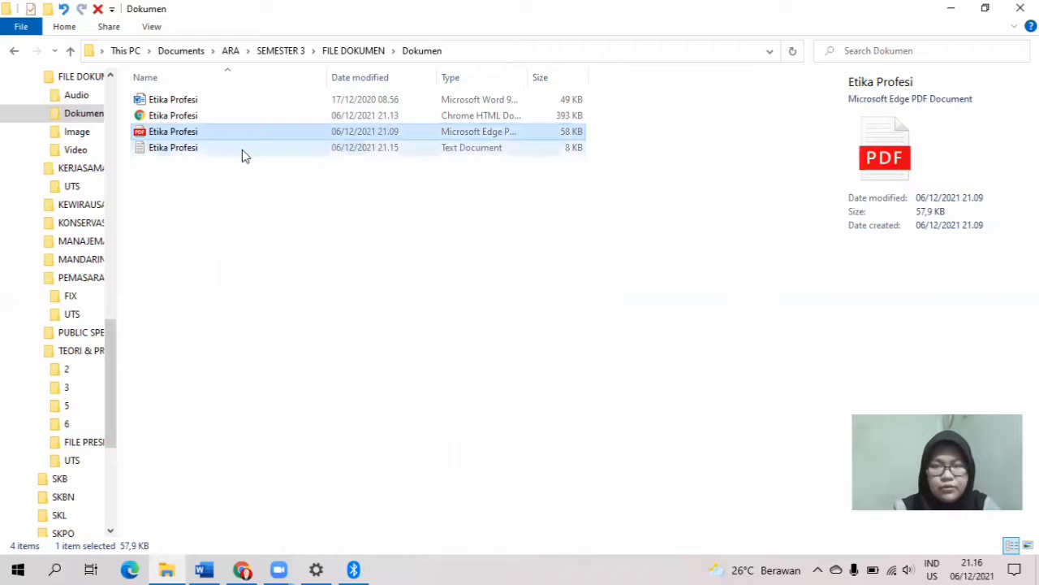
left_click(242, 154)
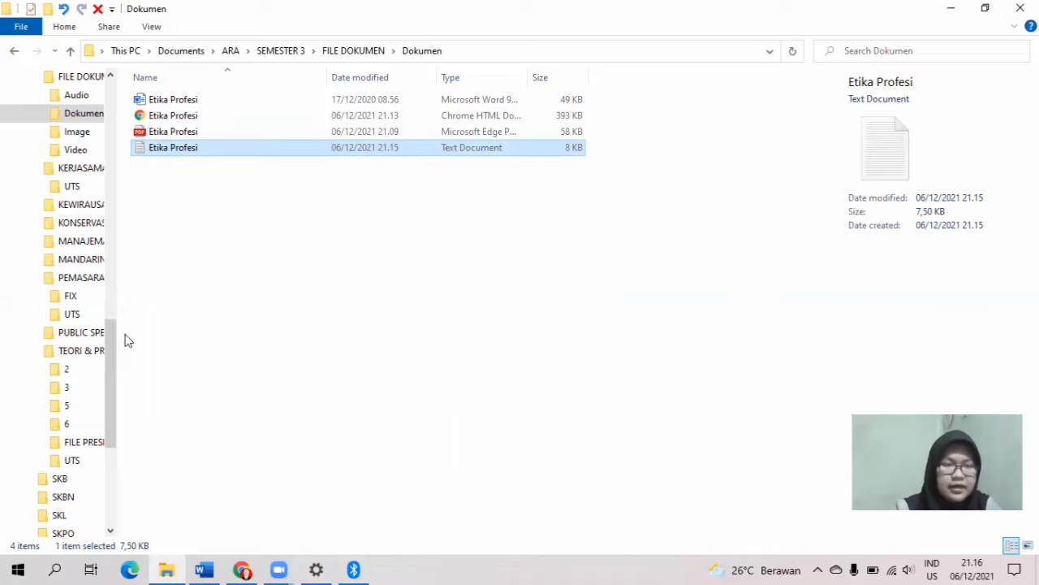
Open the Image folder under FILE DOKUMEN to view the picture stored there.
left_click(88, 79)
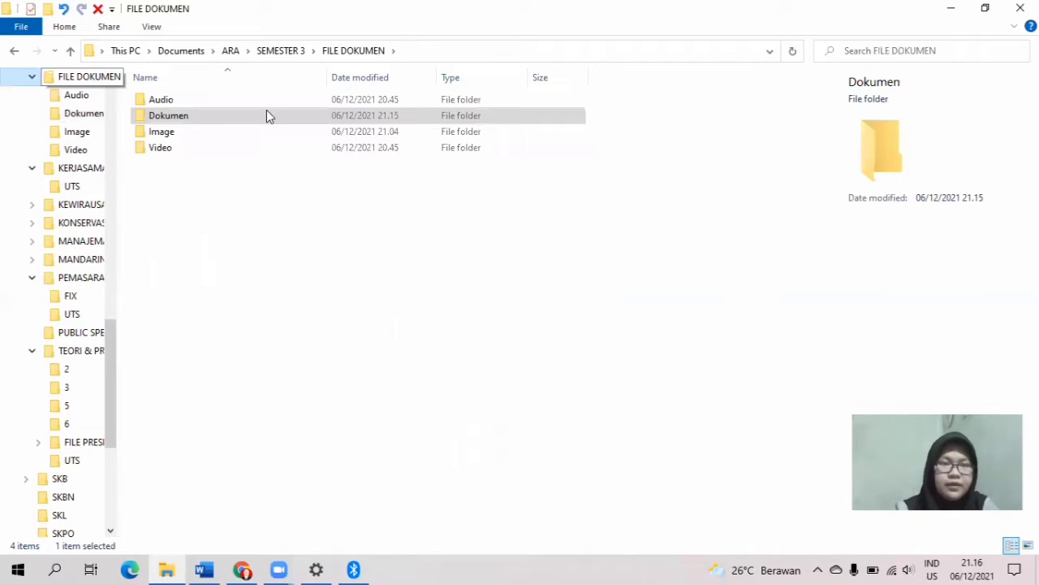
left_click(226, 136)
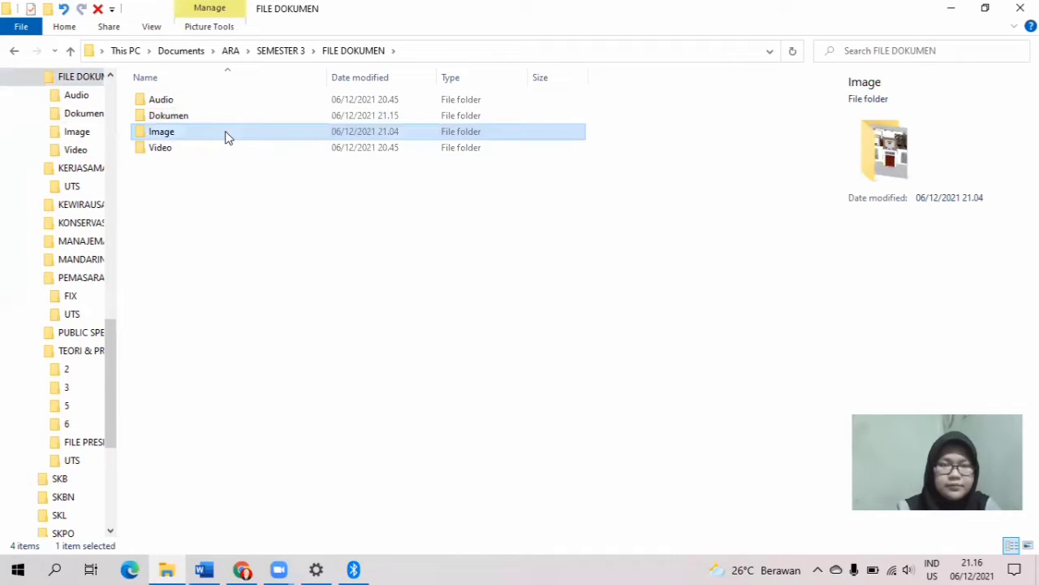
double_click(227, 135)
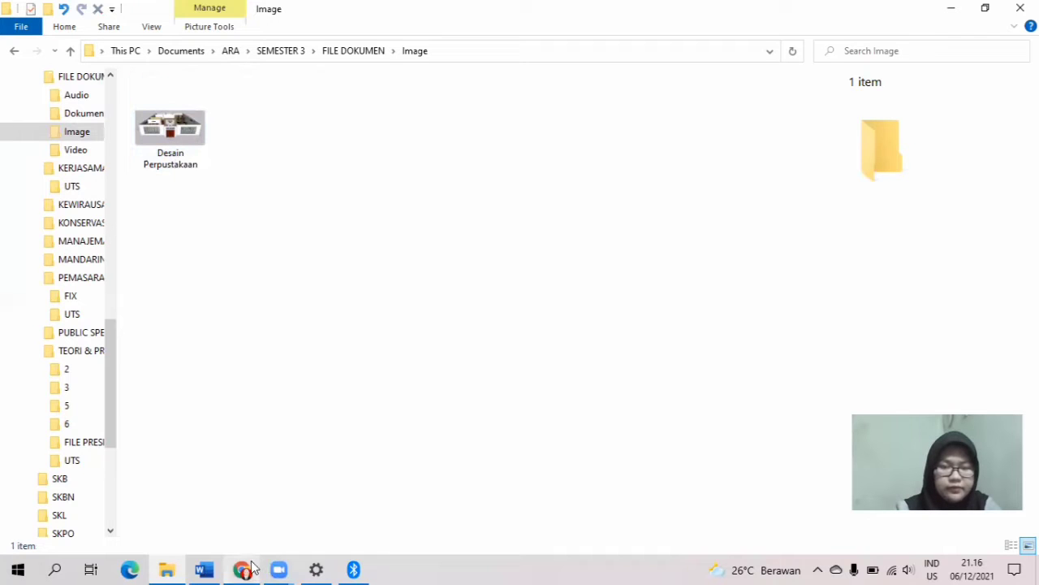
Switch to CloudConvert, close the Etika Profesi.html browser tab, and set the converter to change JPG images to PNG.
key("alt+Tab")
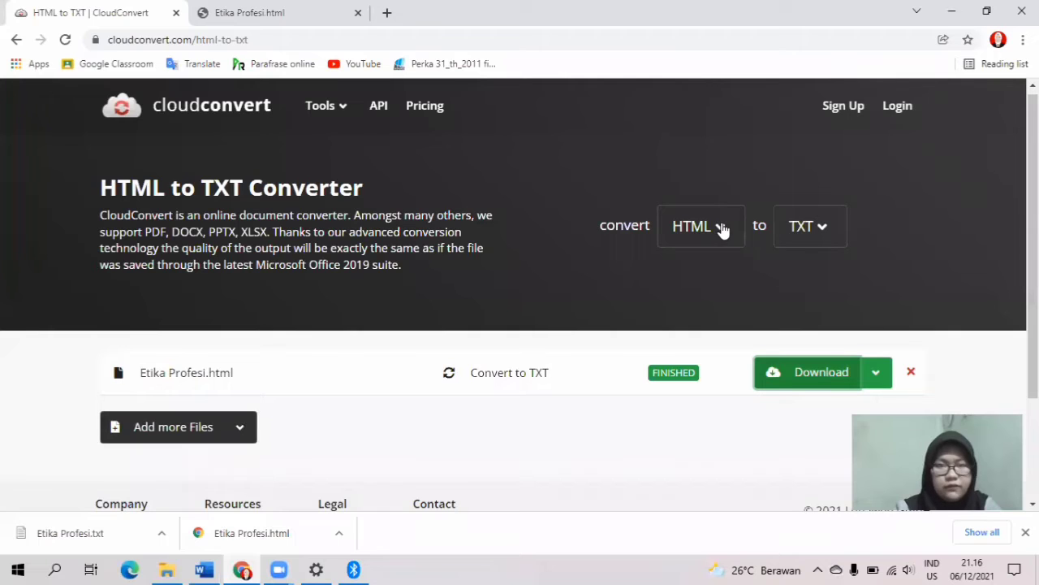
left_click(359, 14)
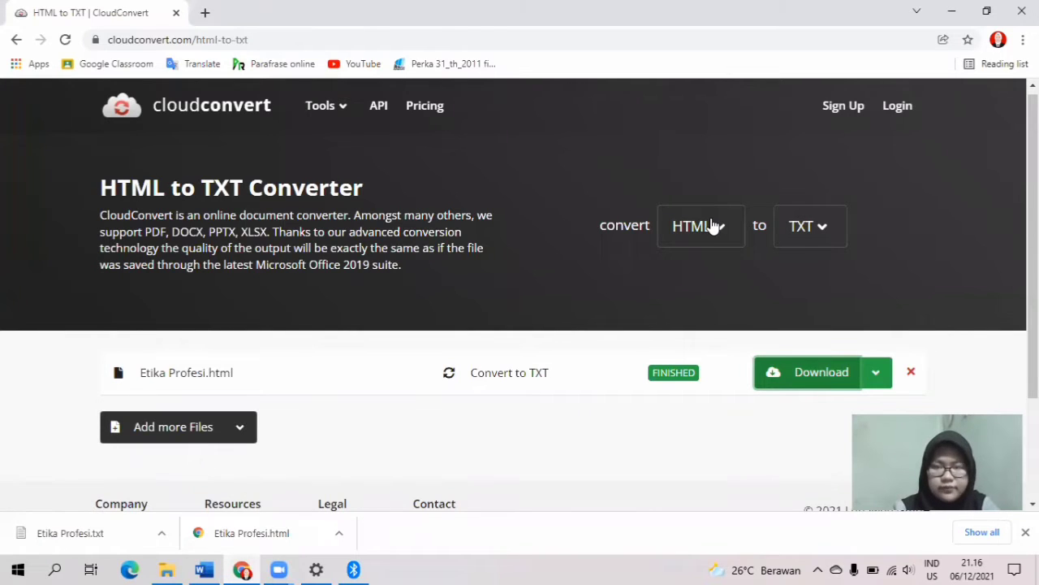
left_click(708, 227)
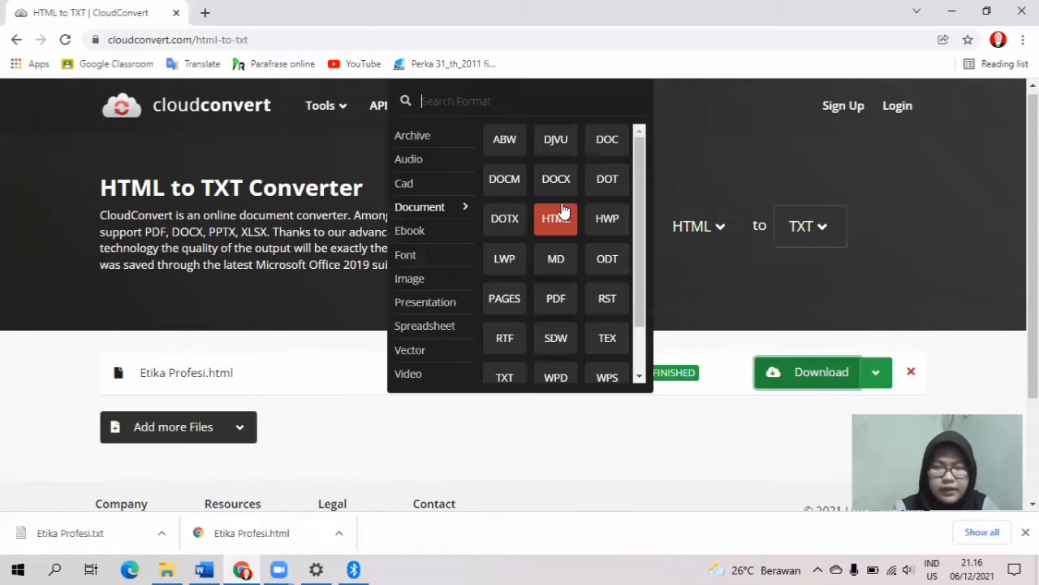
left_click(418, 281)
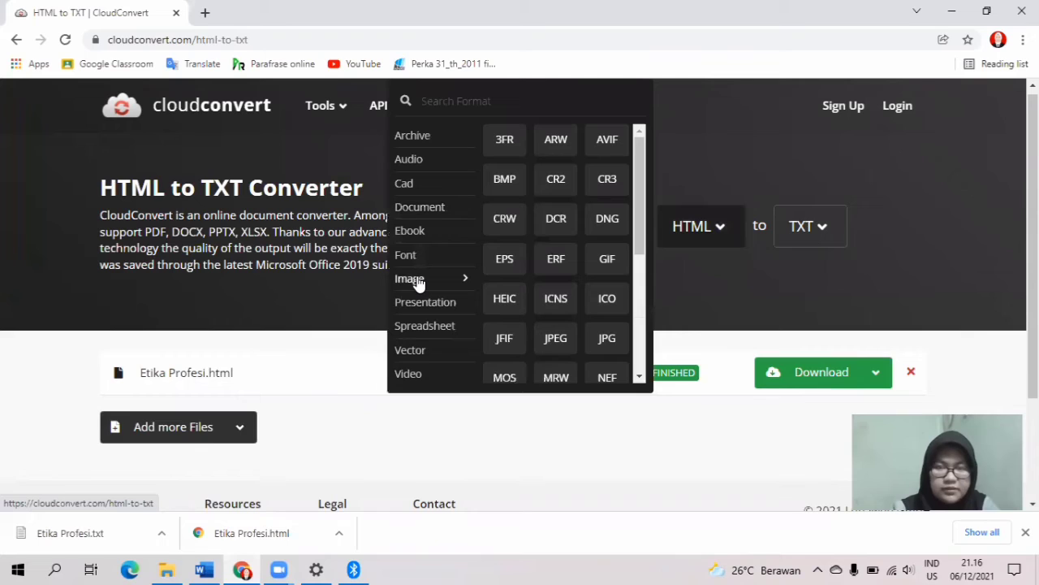
left_click(607, 340)
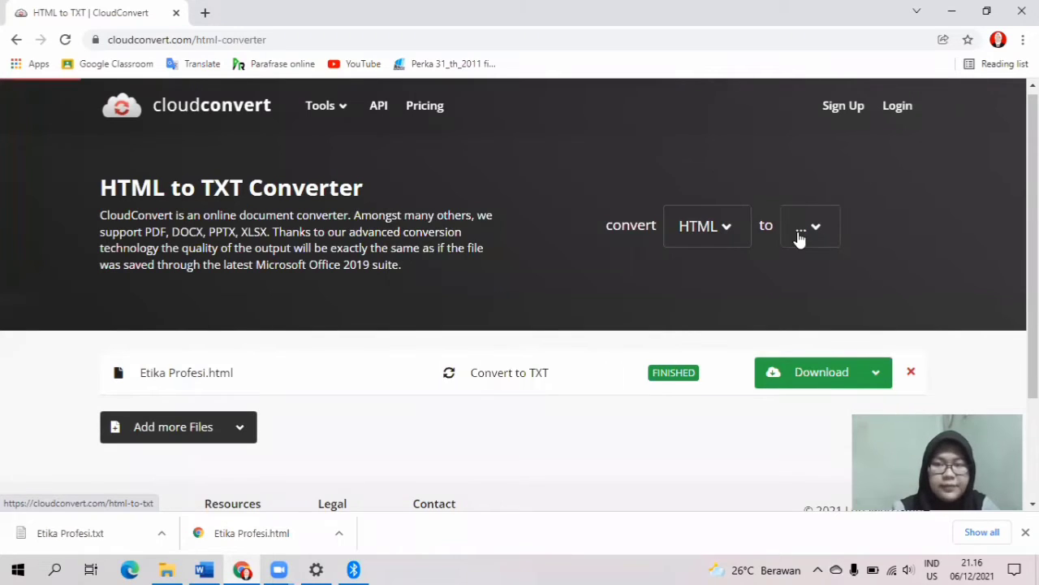
left_click(800, 233)
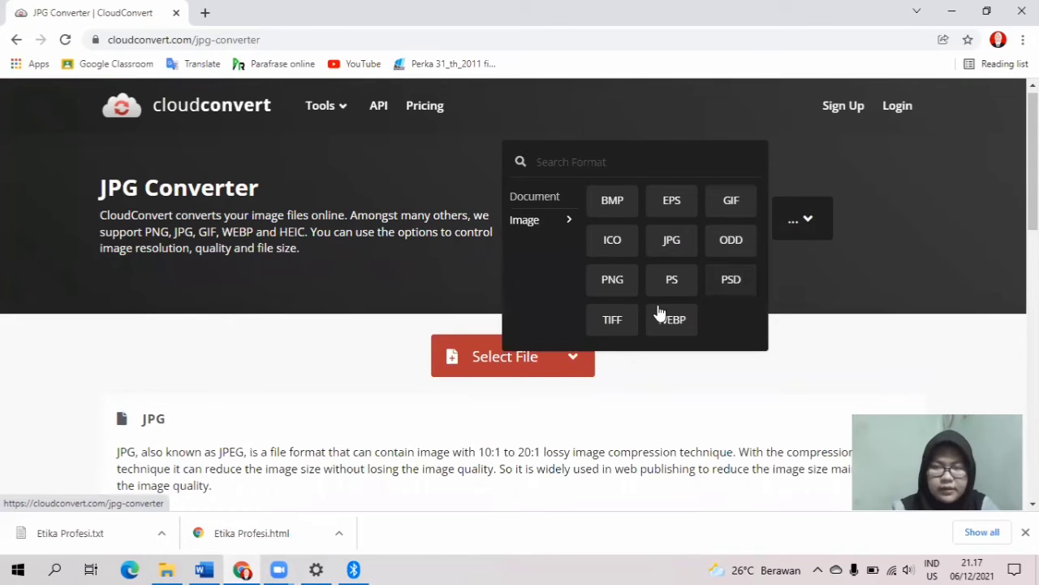
left_click(615, 281)
left_click(616, 281)
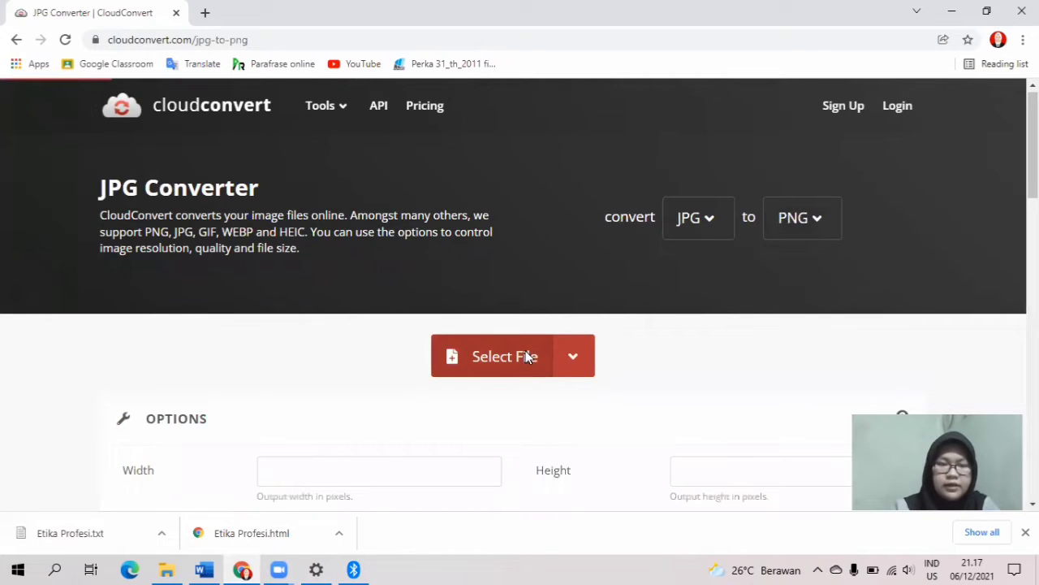
Add the Desain Perpustakaan picture from the Image folder, convert it to PNG and download the converted file.
left_click(527, 357)
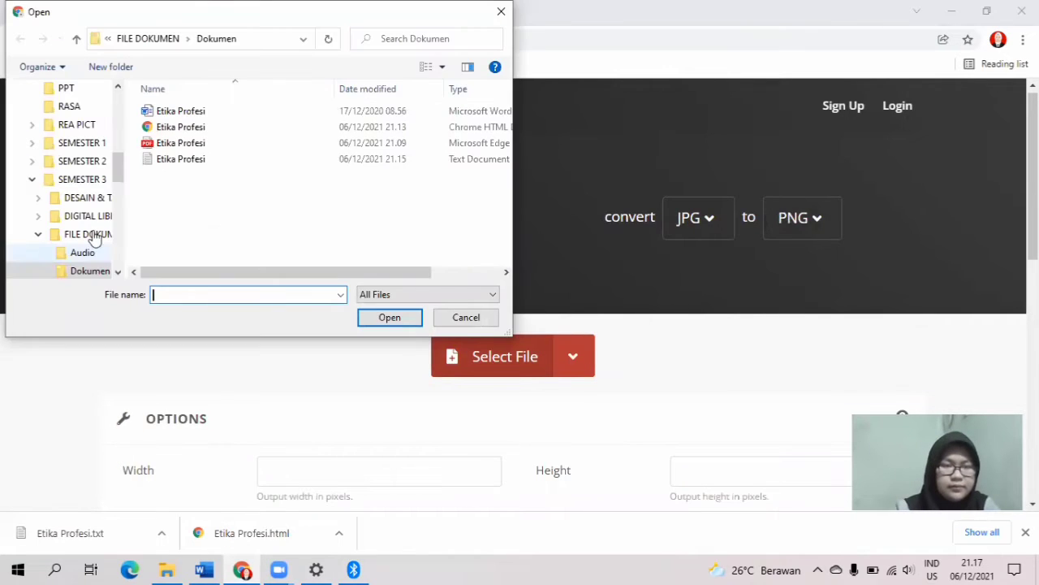
left_click(94, 236)
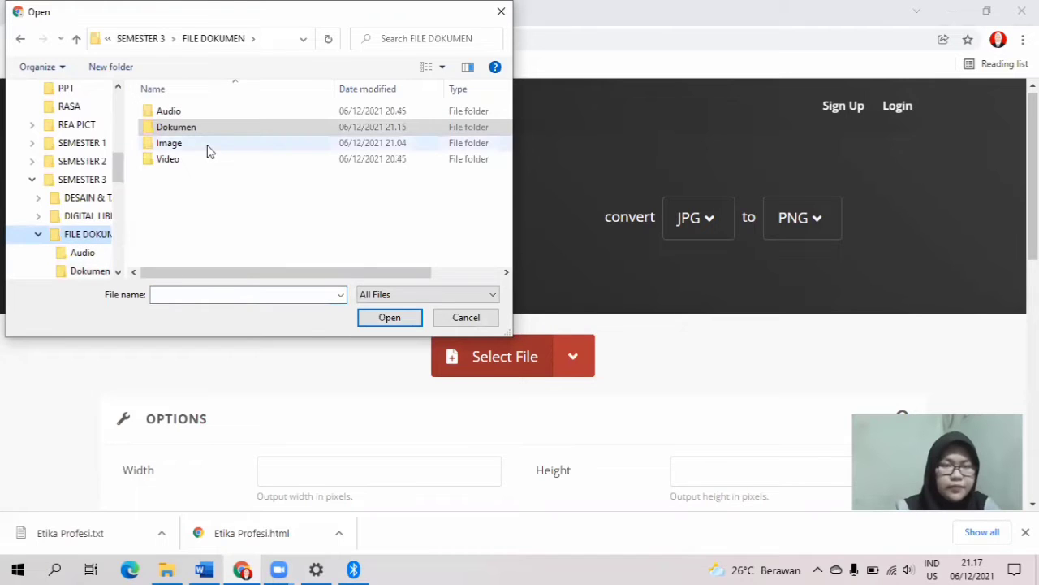
double_click(208, 145)
left_click(199, 144)
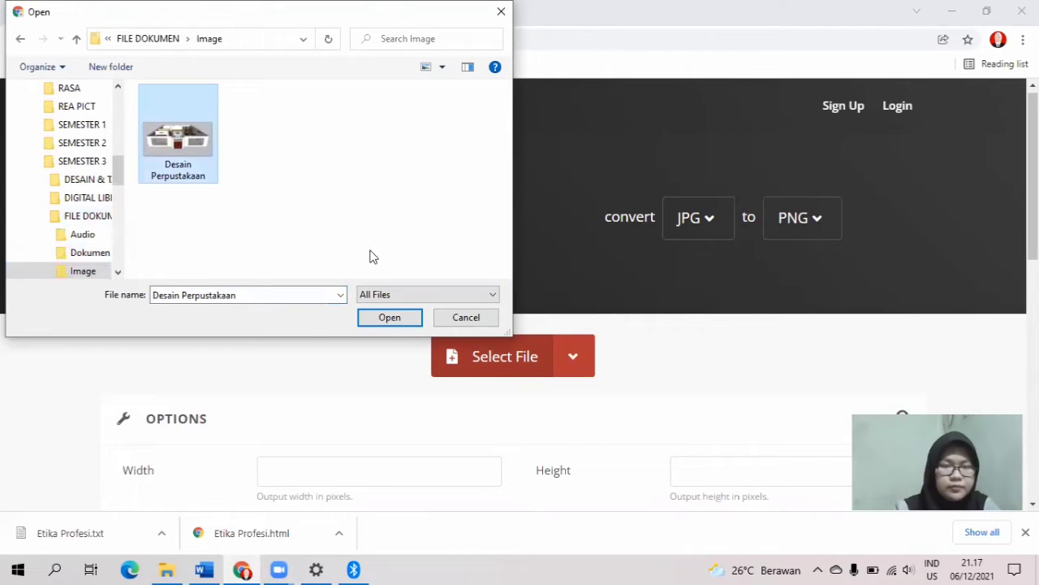
left_click(390, 317)
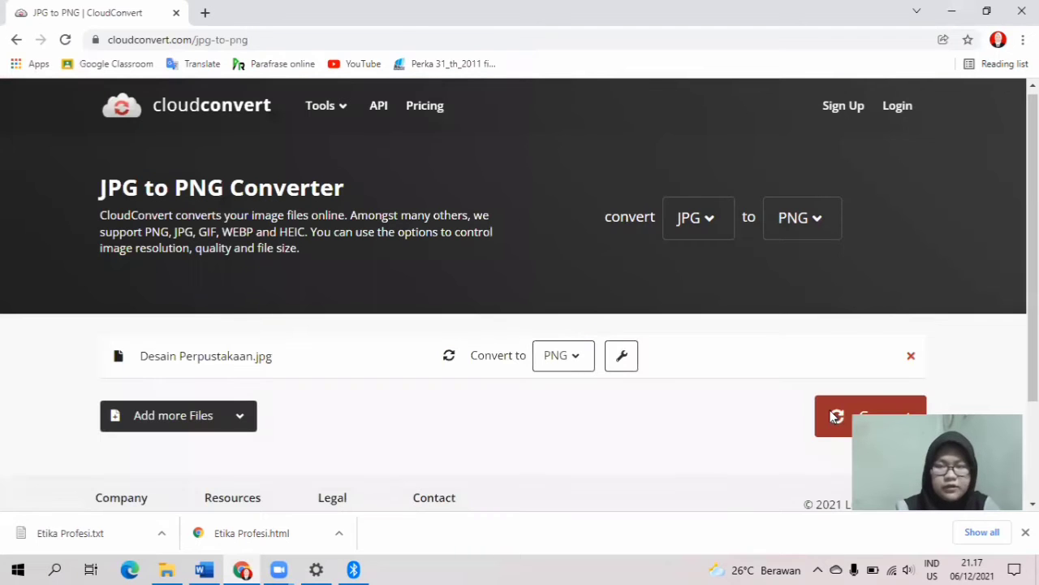
left_click(835, 416)
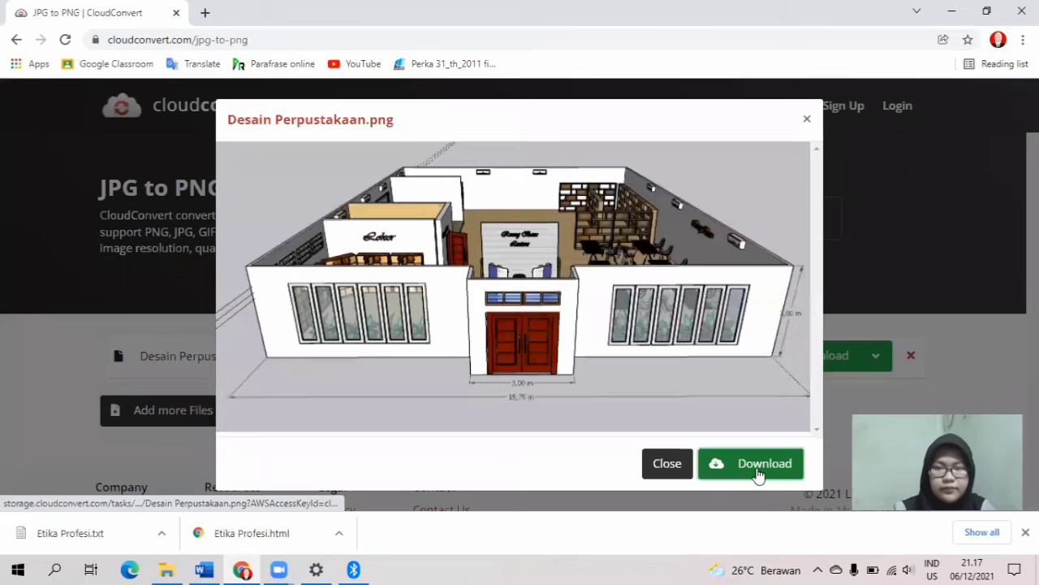
left_click(758, 475)
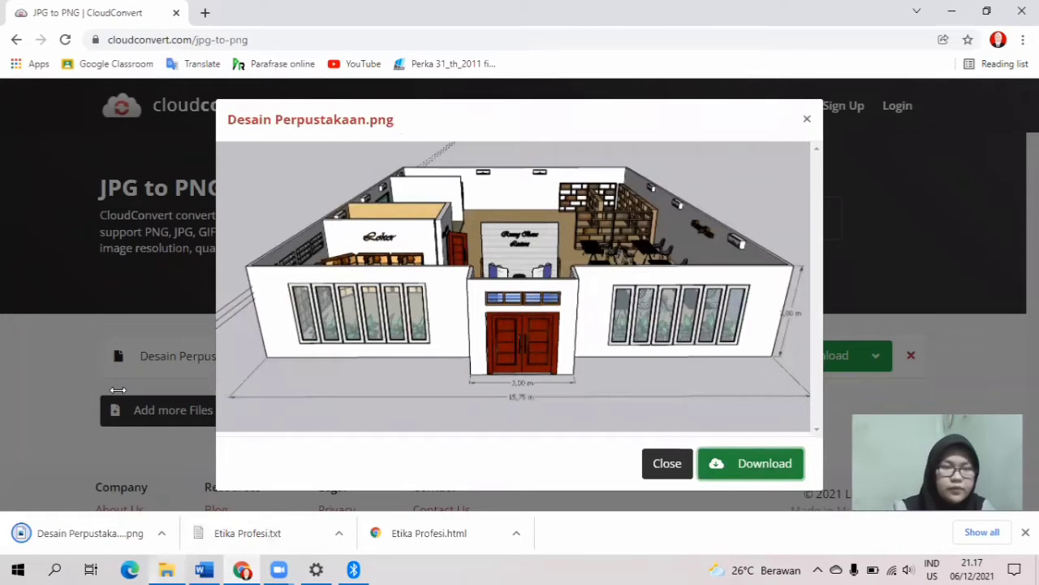
Switch to File Explorer and move the downloaded Desain Perpustakaan PNG into the Image folder under FILE DOKUMEN.
left_click(167, 570)
scroll(62, 139, "up", 10)
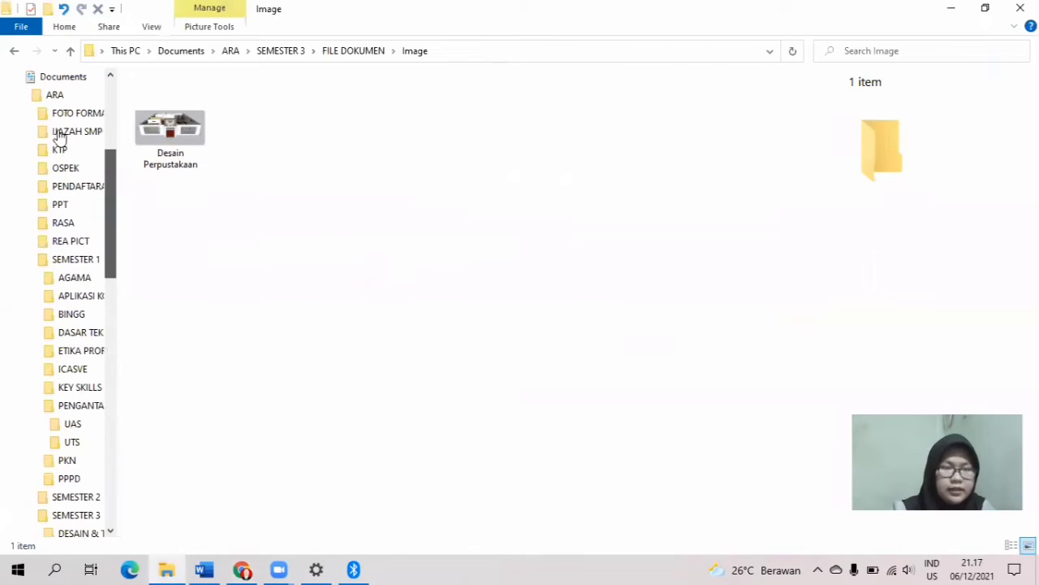
scroll(59, 138, "down", 10)
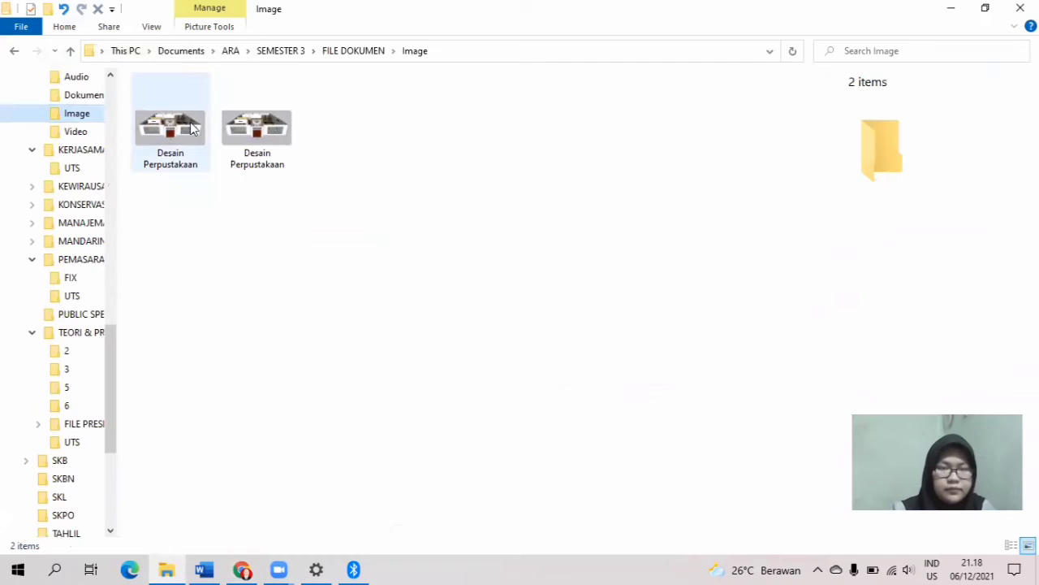
Compare the file details of the JPG and PNG versions of Desain Perpustakaan in the Image folder.
left_click(253, 136)
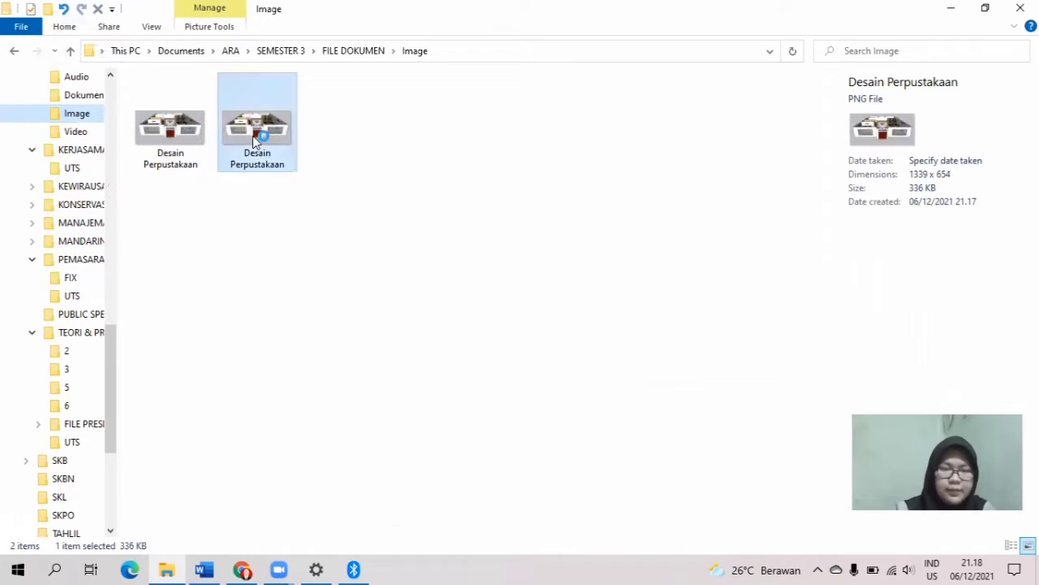
left_click(182, 130)
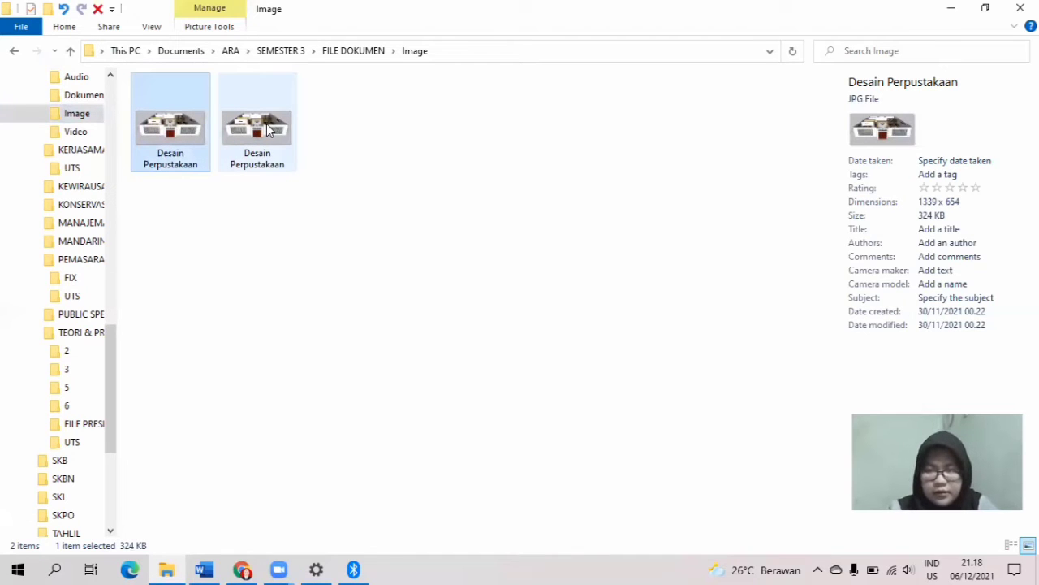
mouse_move(269, 130)
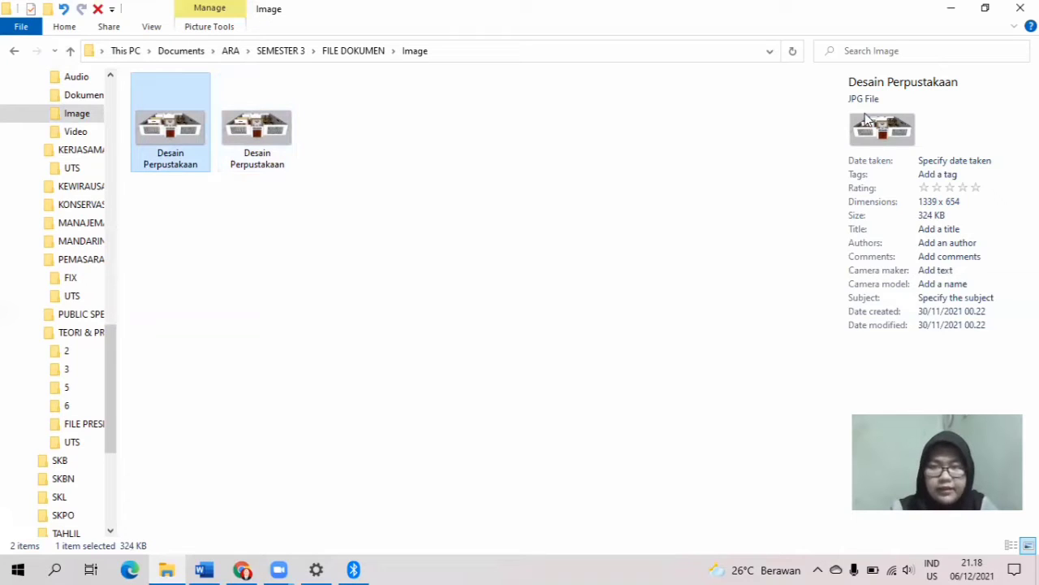
left_click(252, 119)
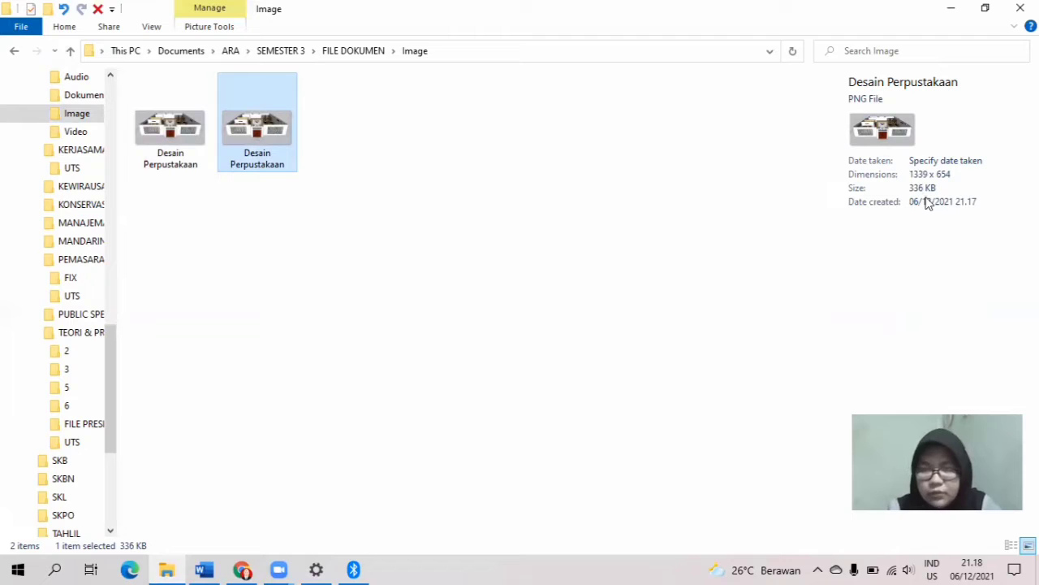
left_click(178, 134)
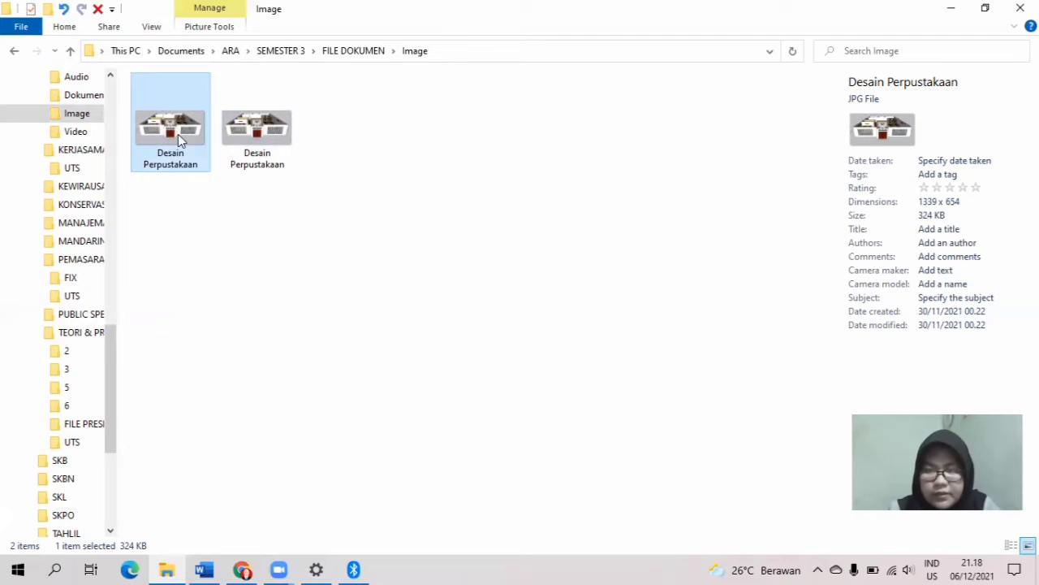
left_click(230, 136)
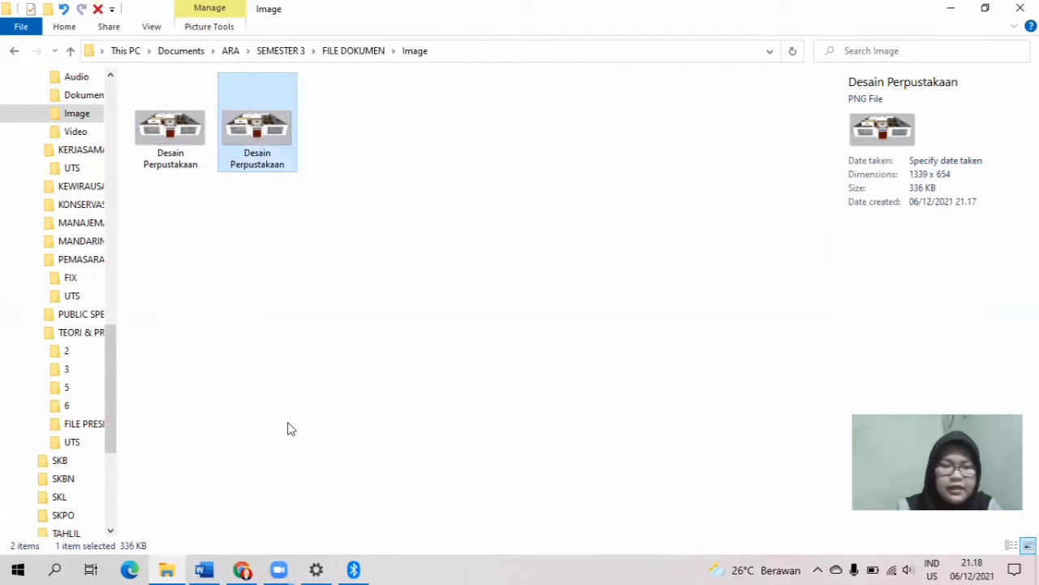
Return to CloudConvert, close the PNG preview, and set up a PNG to BMP conversion.
left_click(244, 569)
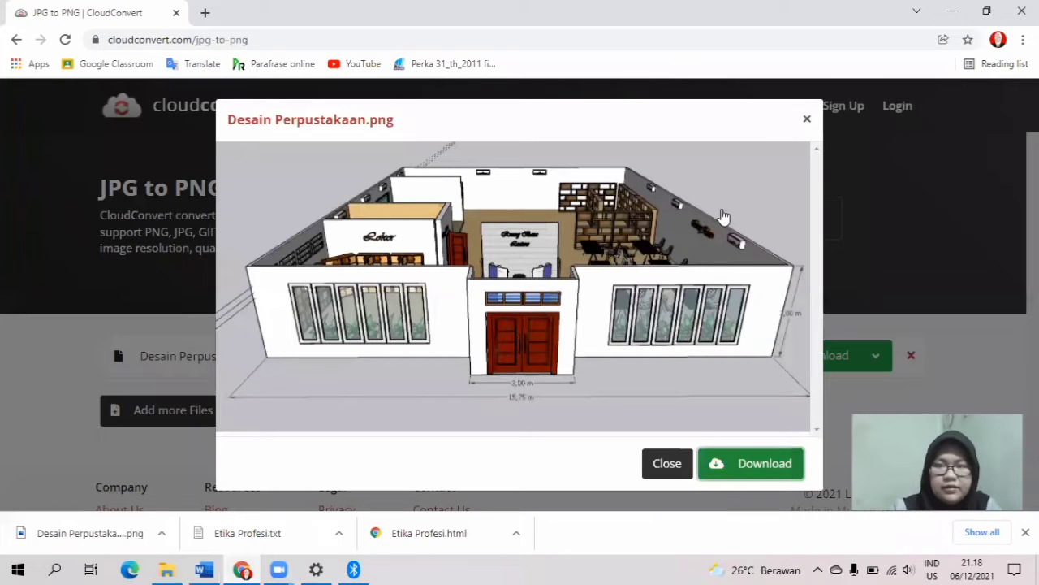
key("Escape")
left_click(713, 217)
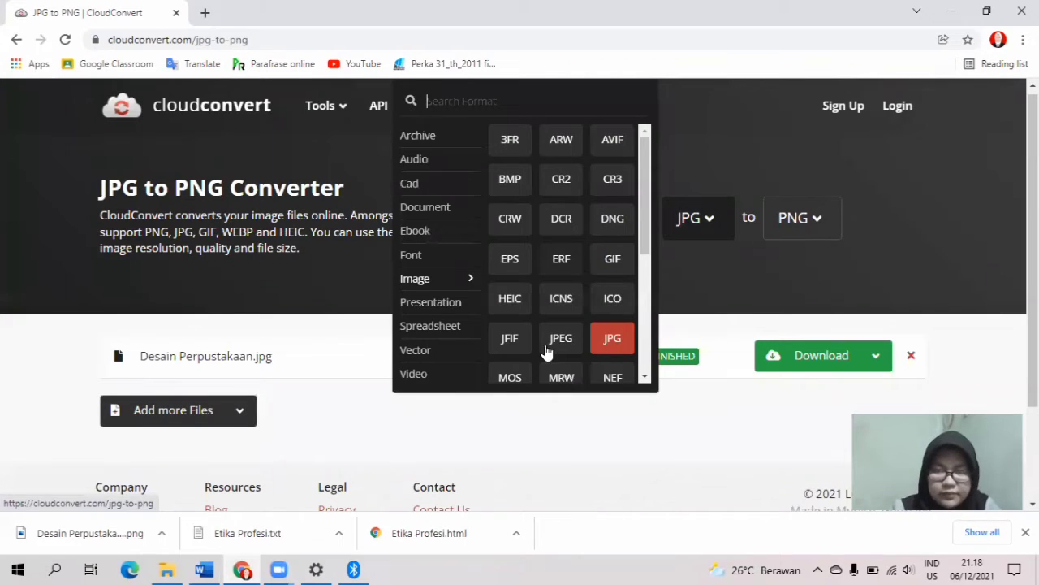
scroll(557, 333, "down", 2)
left_click(560, 315)
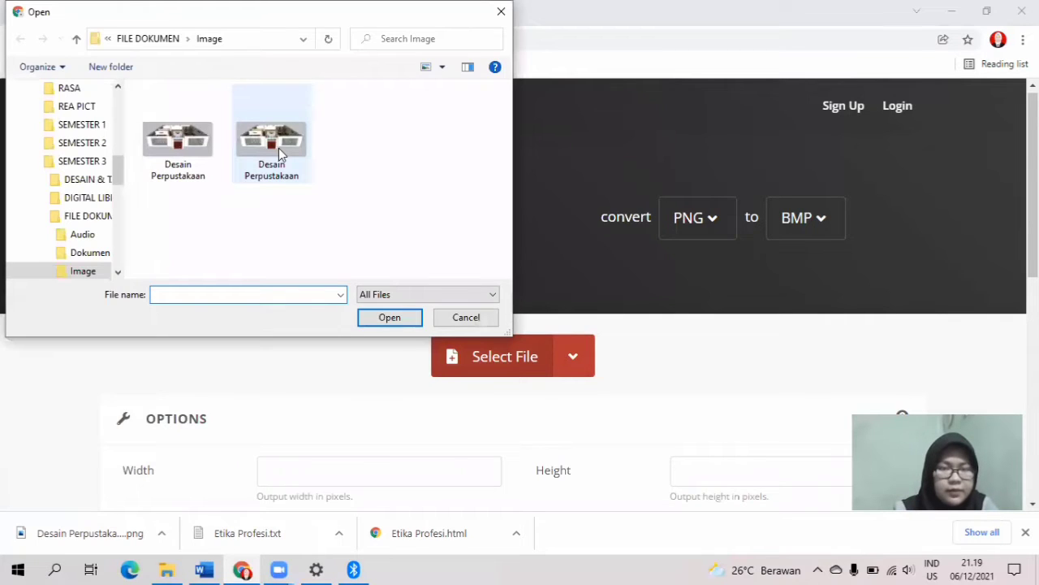
Add Desain Perpustakaan.png from the Image folder, convert it to BMP and download the converted file.
left_click(278, 150)
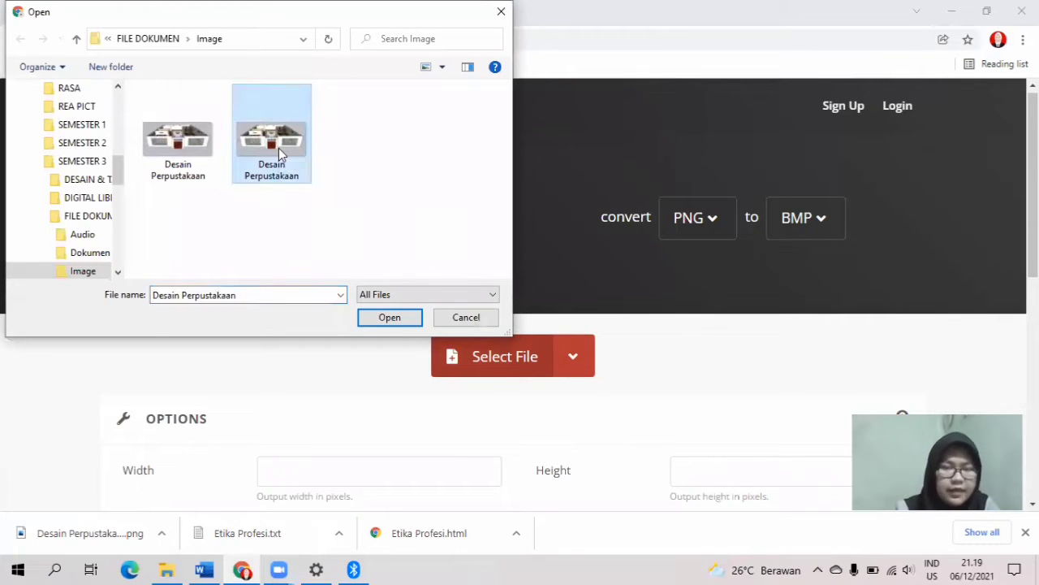
left_click(386, 320)
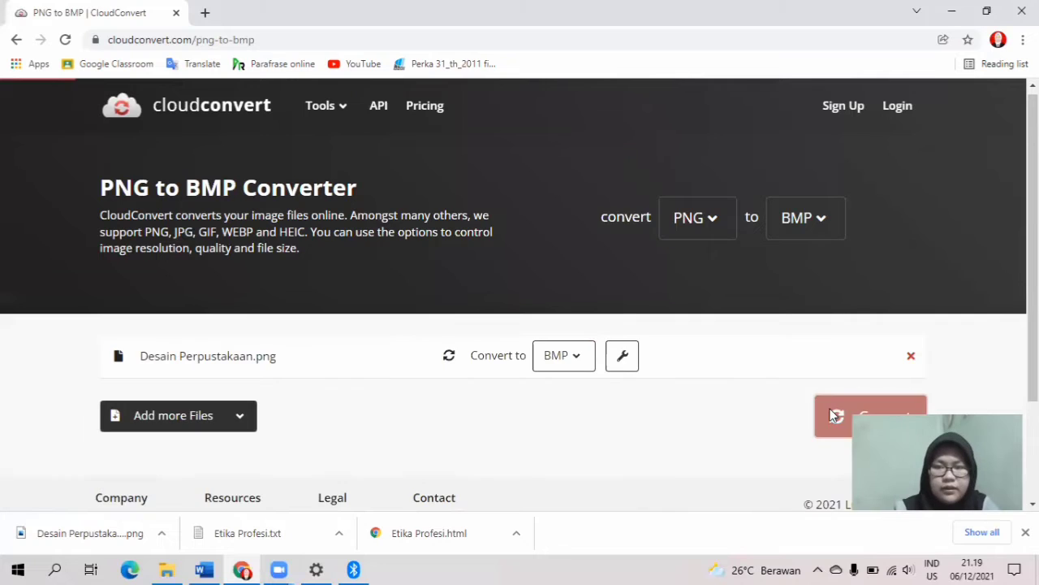
left_click(834, 415)
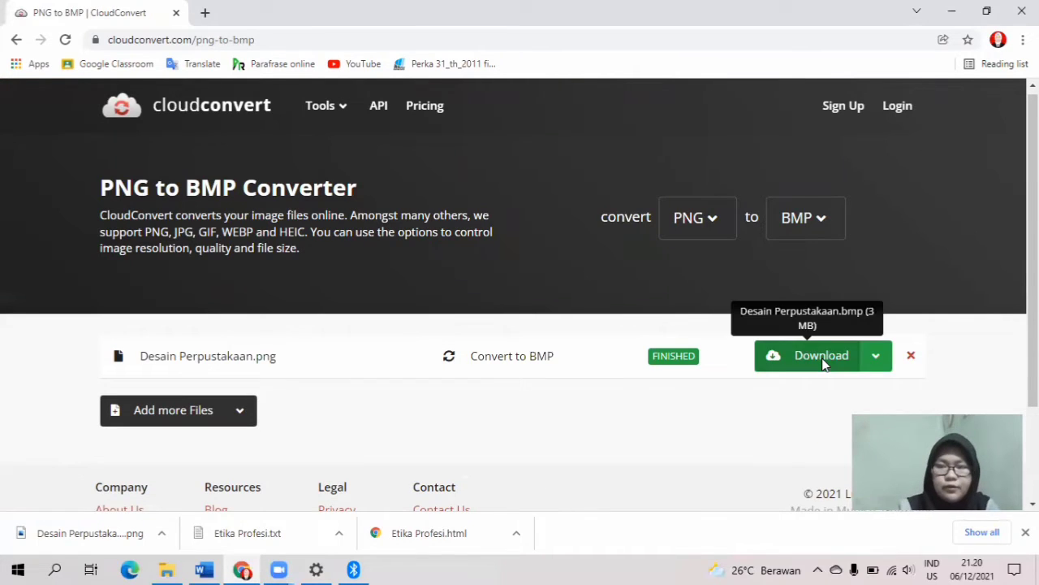
left_click(823, 363)
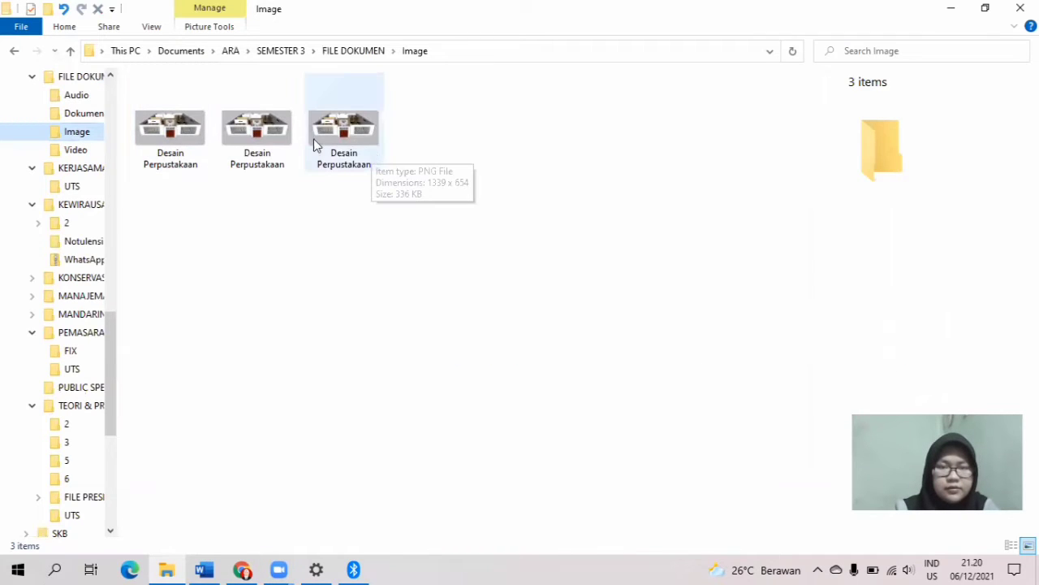
Inspect the file details of the BMP, JPG and PNG versions of Desain Perpustakaan in the Image folder.
left_click(179, 144)
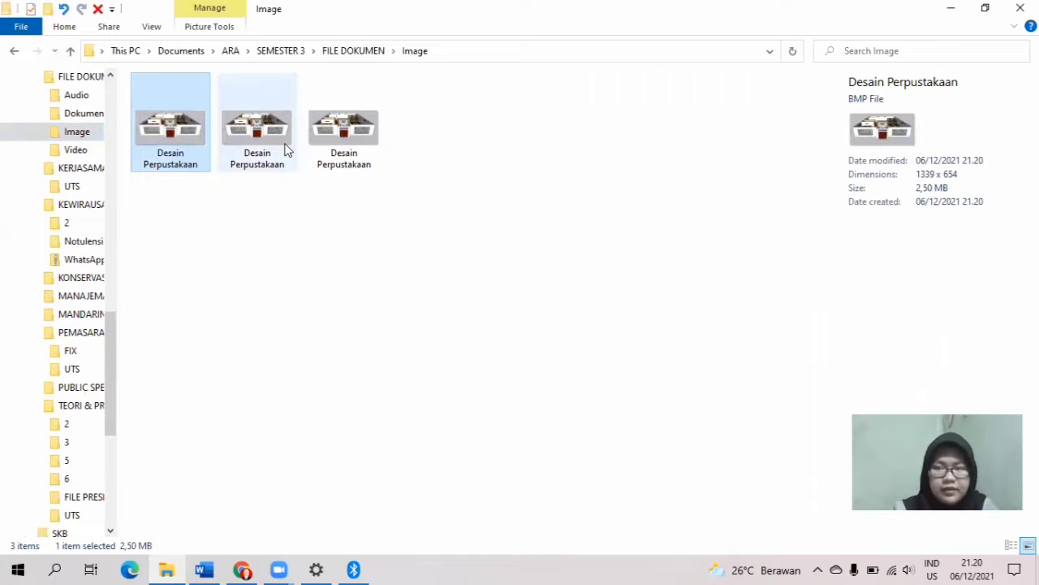
left_click(244, 143)
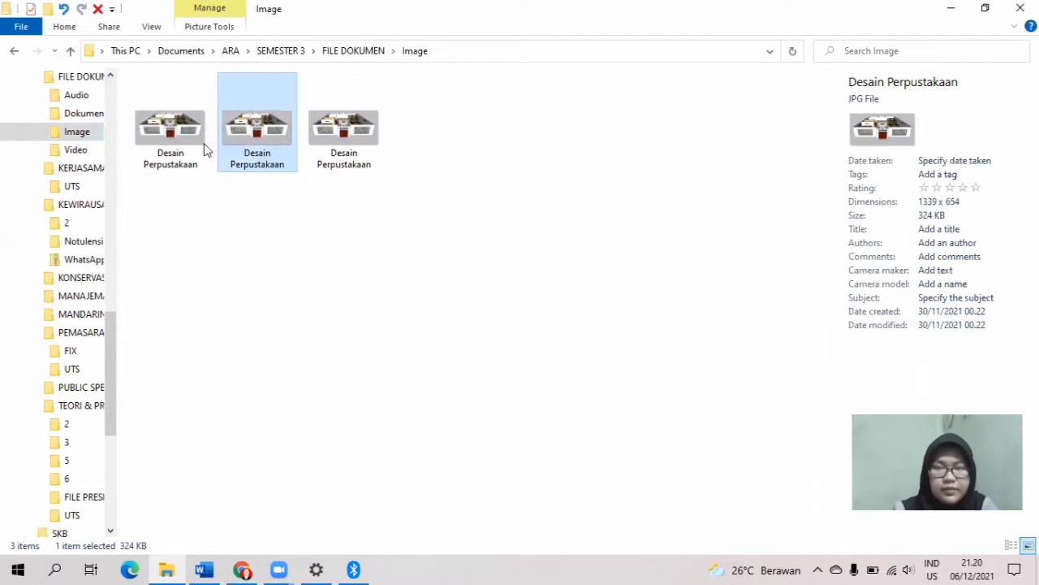
left_click(323, 143)
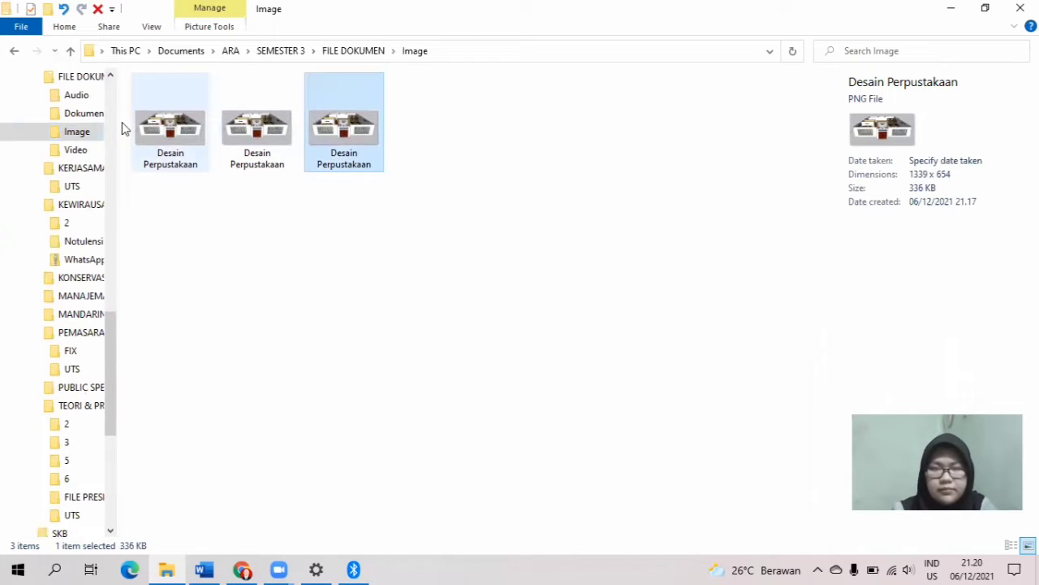
left_click(167, 142)
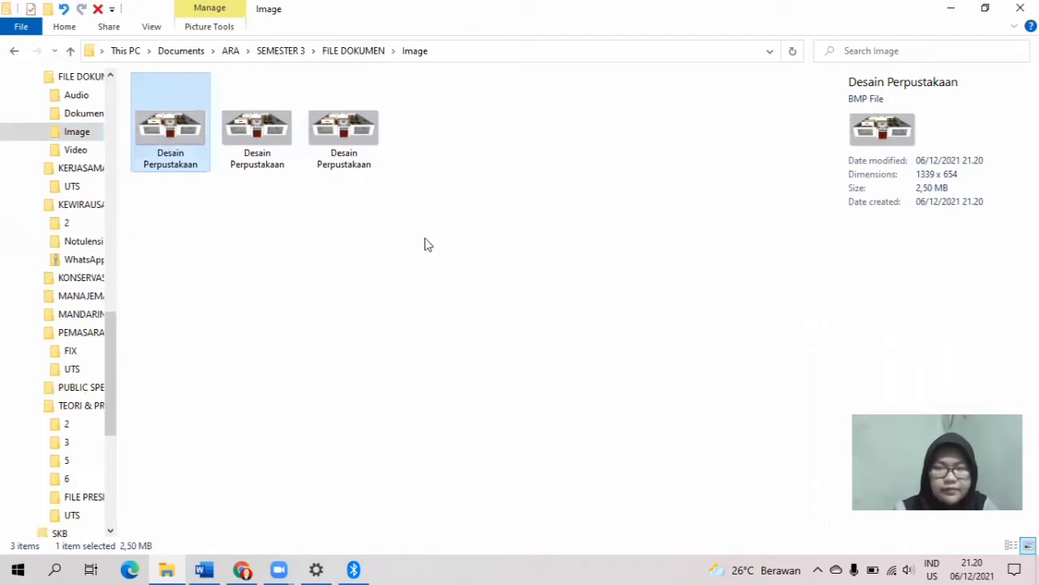
Return to CloudConvert and set up a BMP to TIFF conversion.
left_click(242, 570)
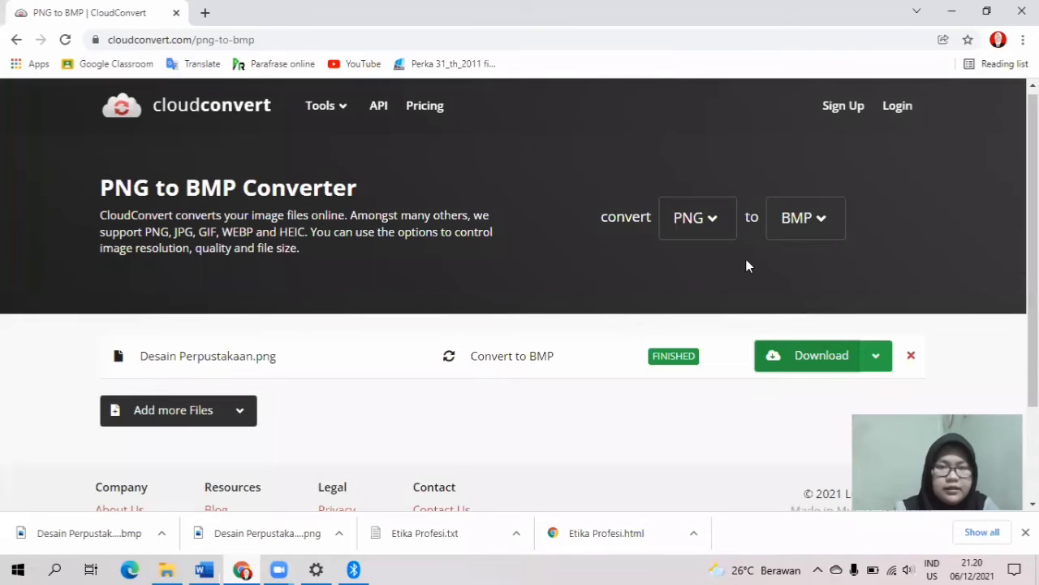
left_click(714, 228)
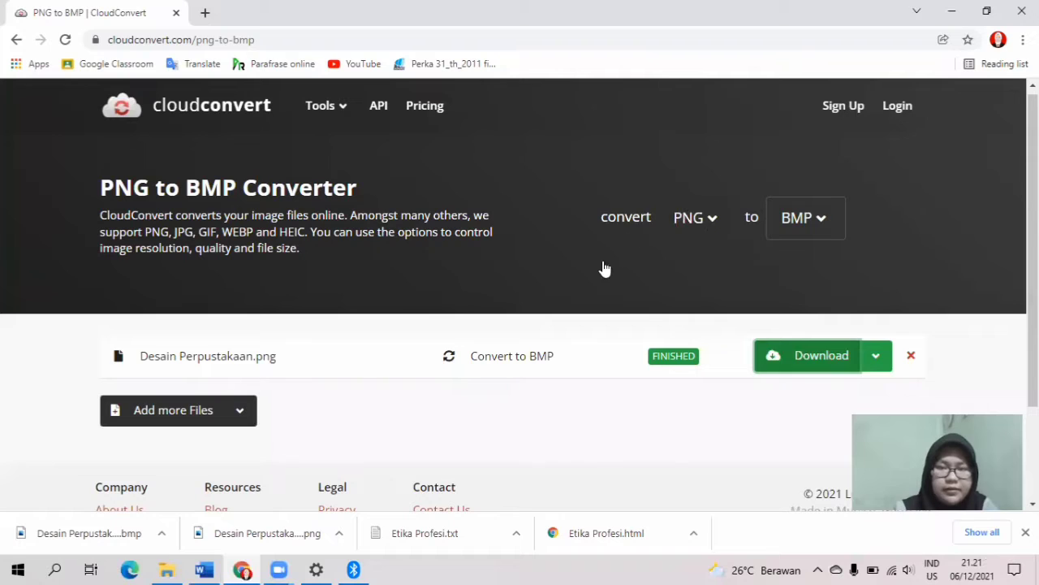
left_click(613, 263)
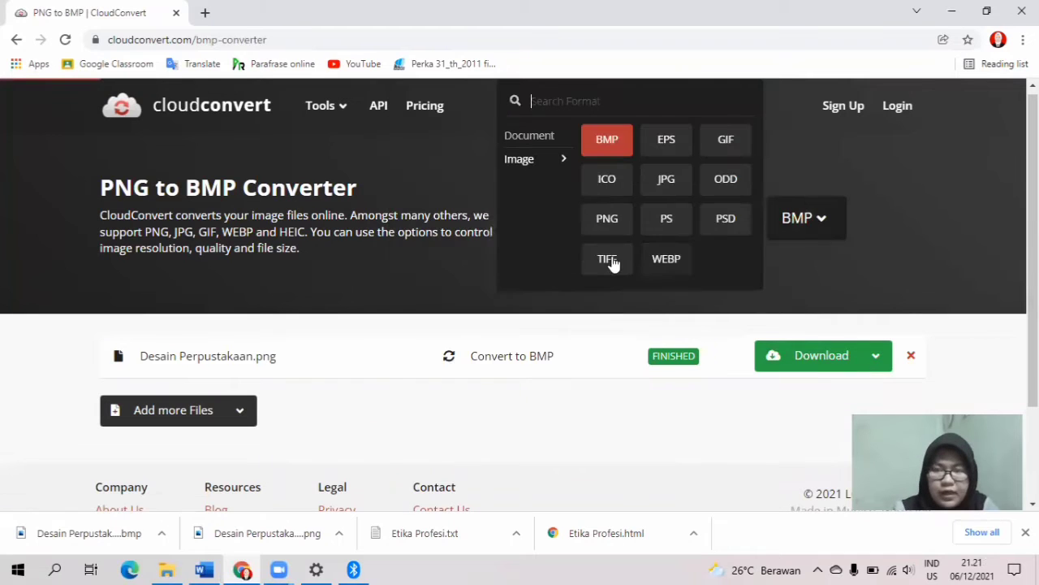
left_click(613, 261)
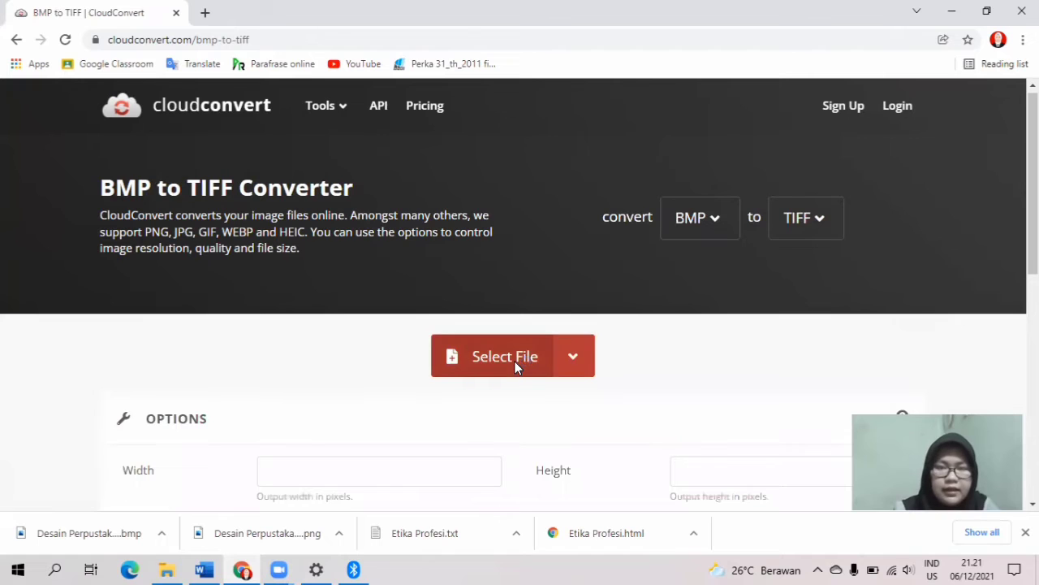
Add Desain Perpustakaan.bmp, convert it to TIFF and download the converted file.
left_click(515, 362)
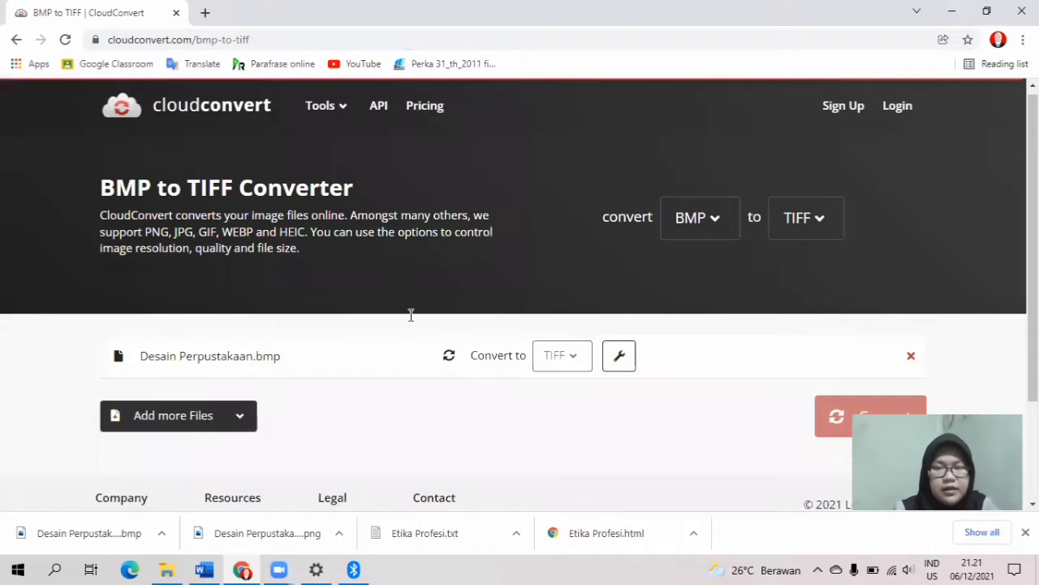
left_click(838, 417)
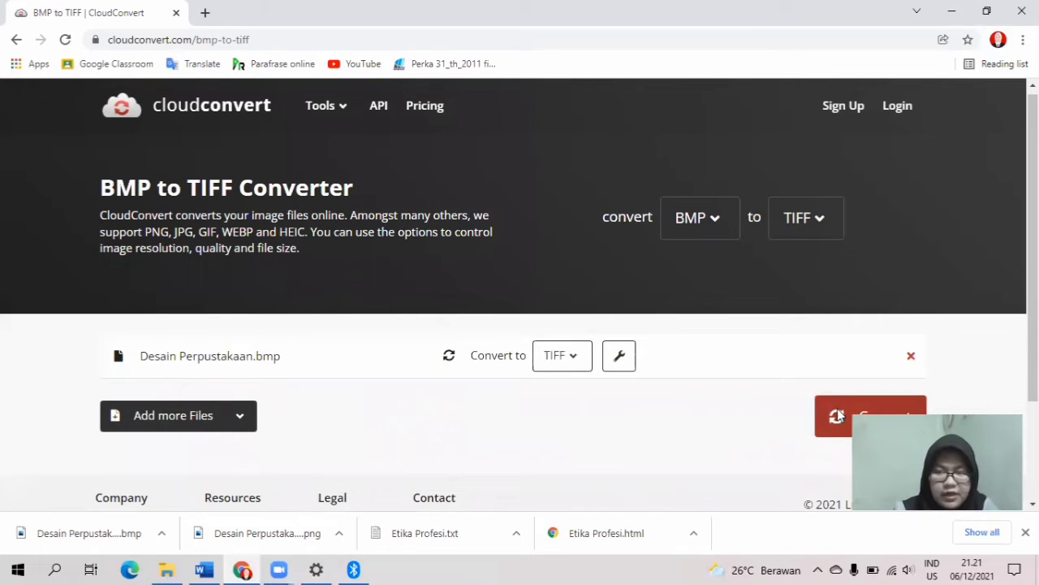
left_click(822, 358)
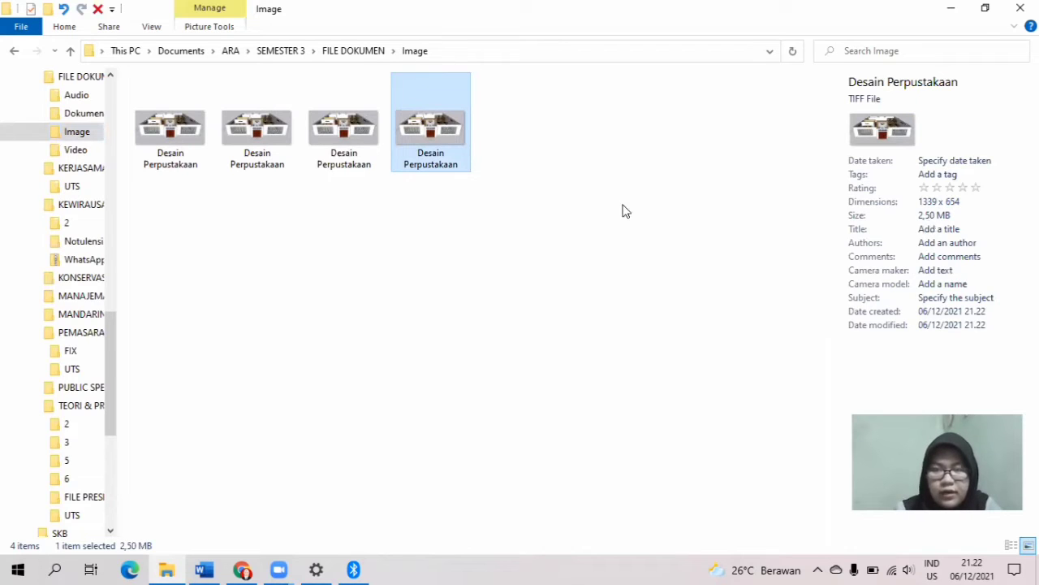
Compare the file details of the BMP, JPG and TIFF versions of Desain Perpustakaan in the Image folder.
left_click(170, 130)
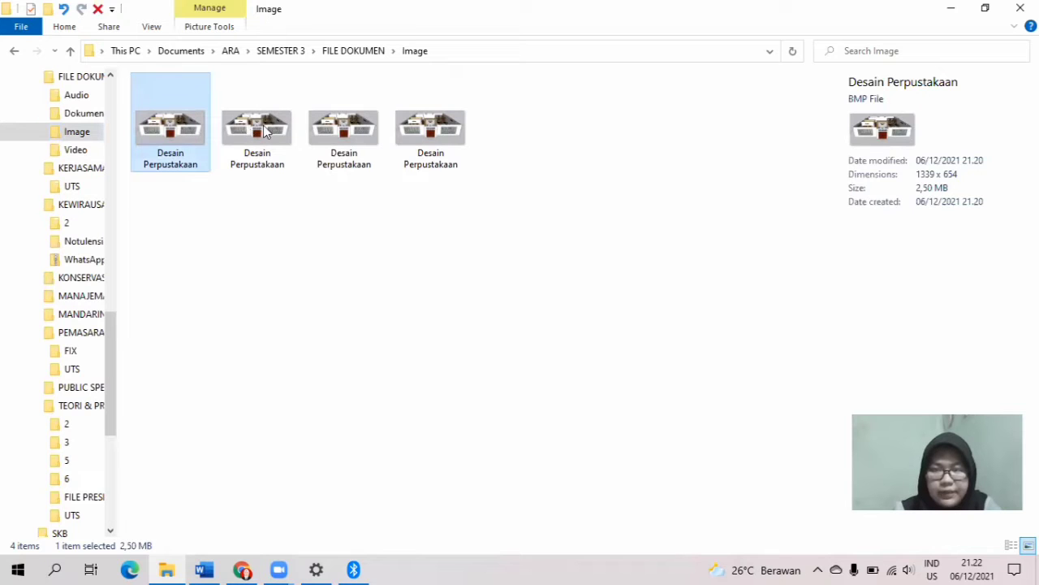
key("Right")
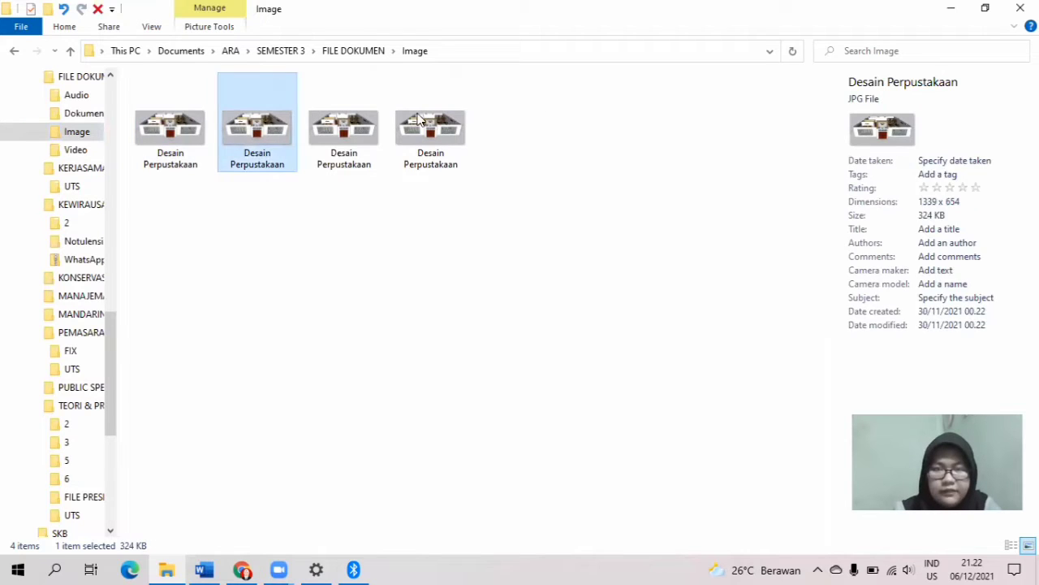
left_click(433, 122)
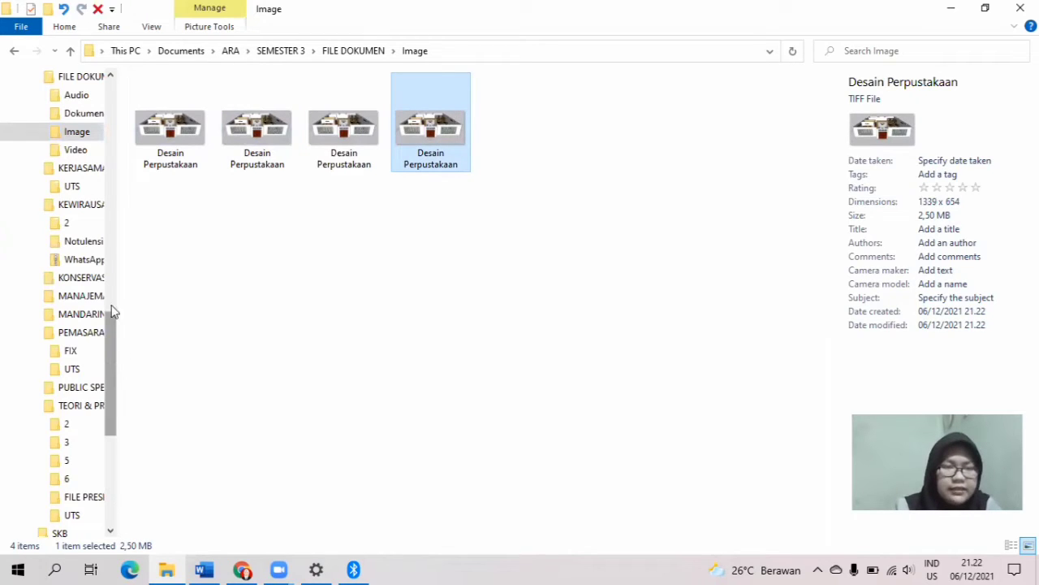
Go up to the FILE DOKUMEN folder and open its Audio subfolder.
left_click(85, 77)
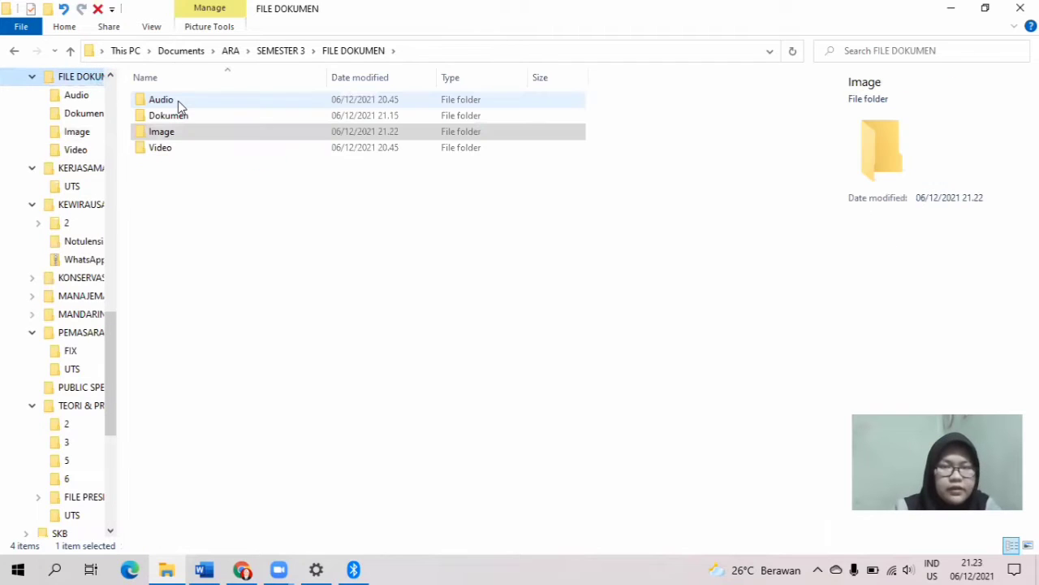
left_click(180, 106)
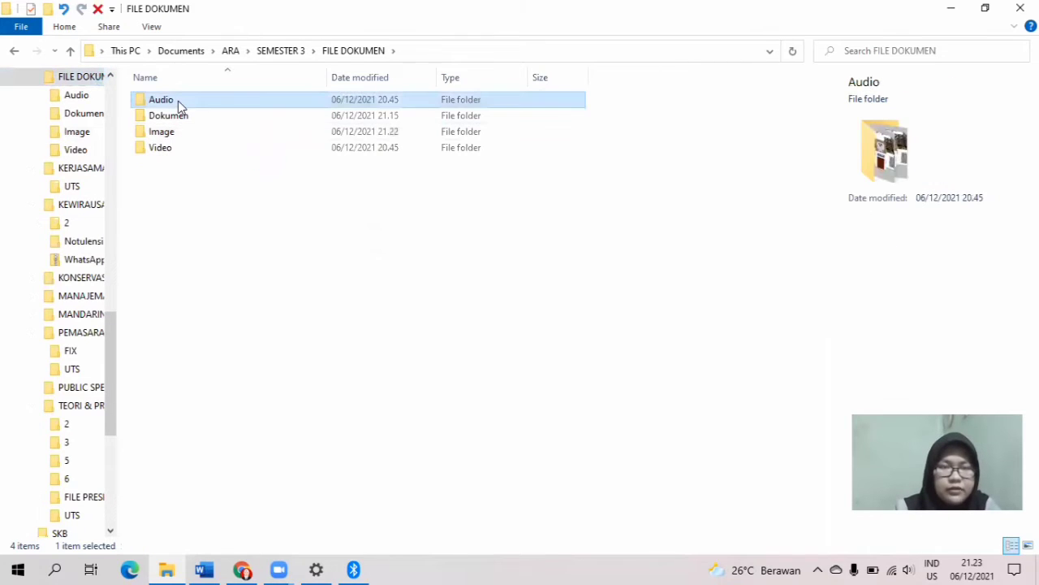
double_click(180, 107)
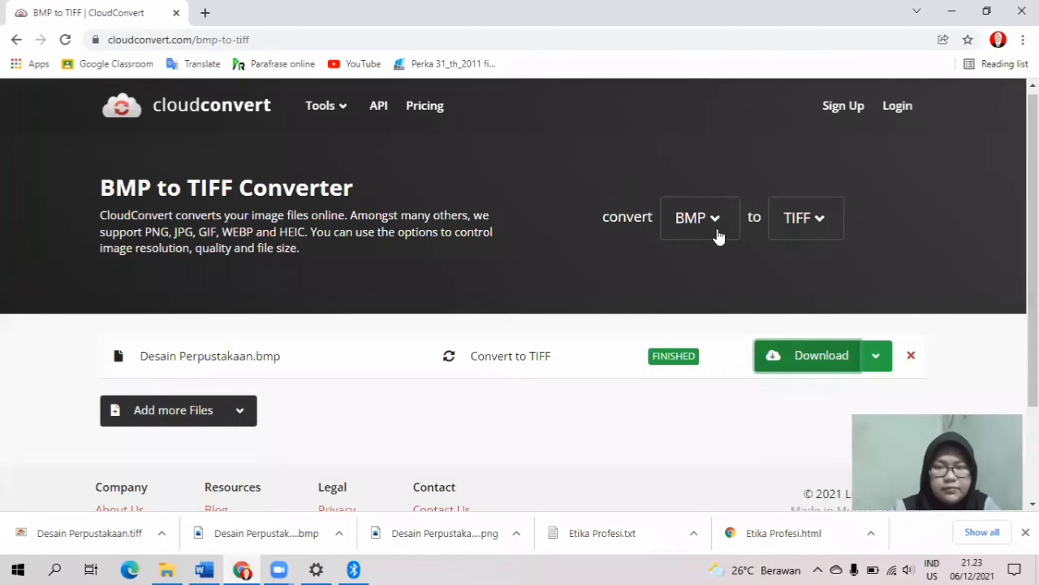
In CloudConvert, set up an audio conversion from M4A to MP3.
left_click(690, 230)
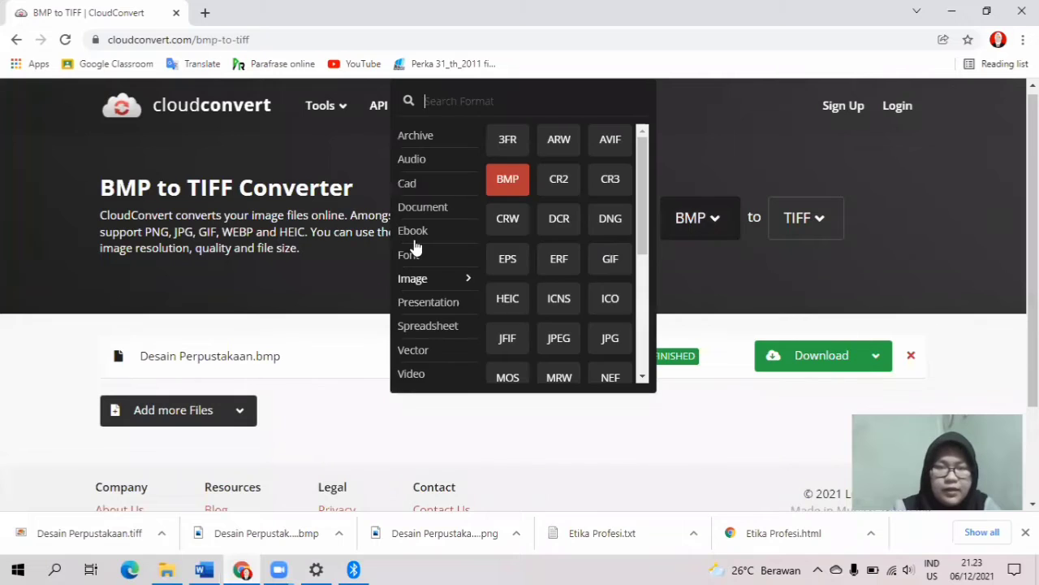
left_click(428, 329)
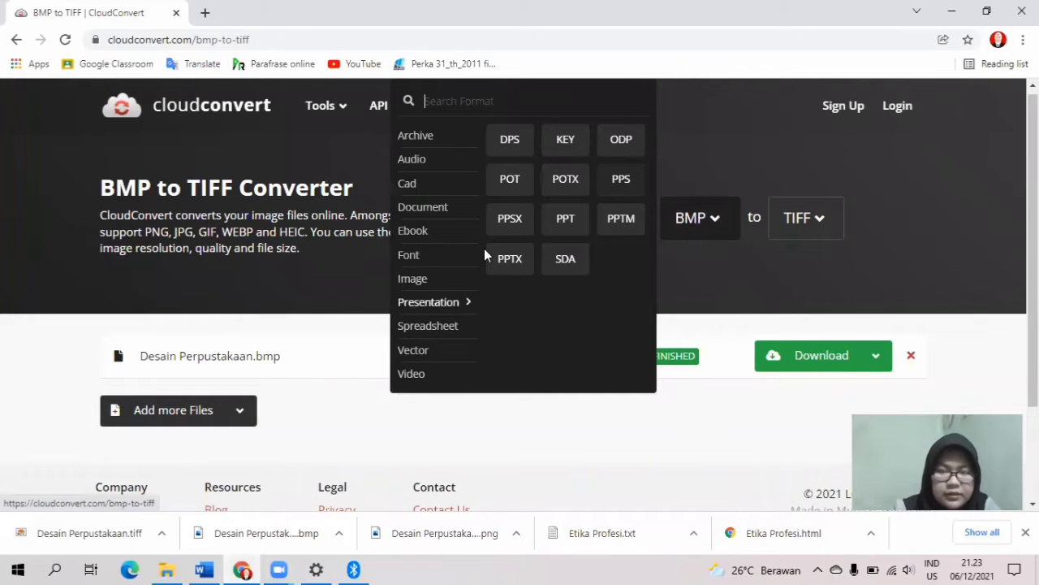
mouse_move(467, 279)
mouse_move(459, 160)
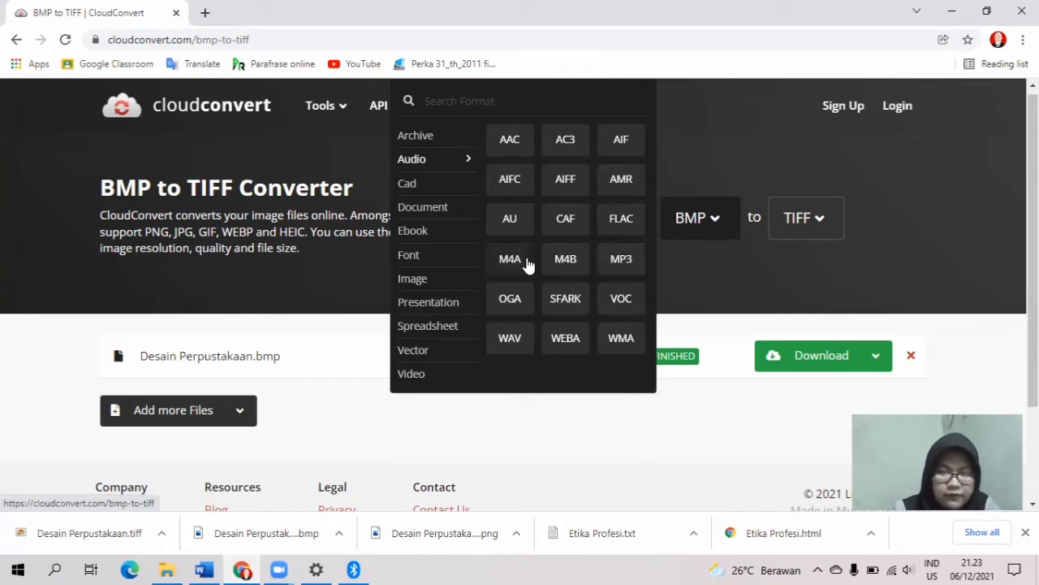
left_click(527, 260)
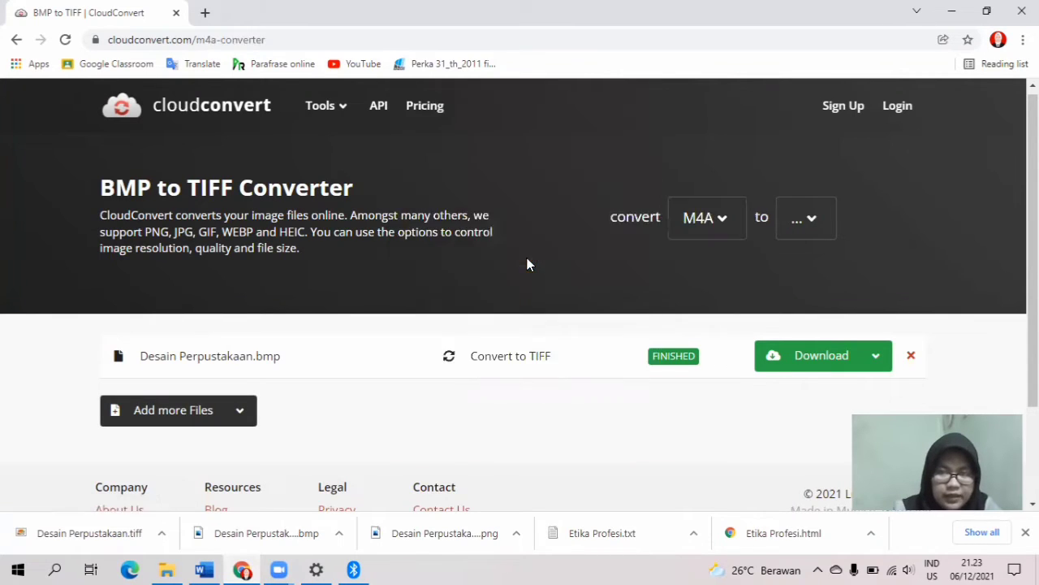
left_click(798, 221)
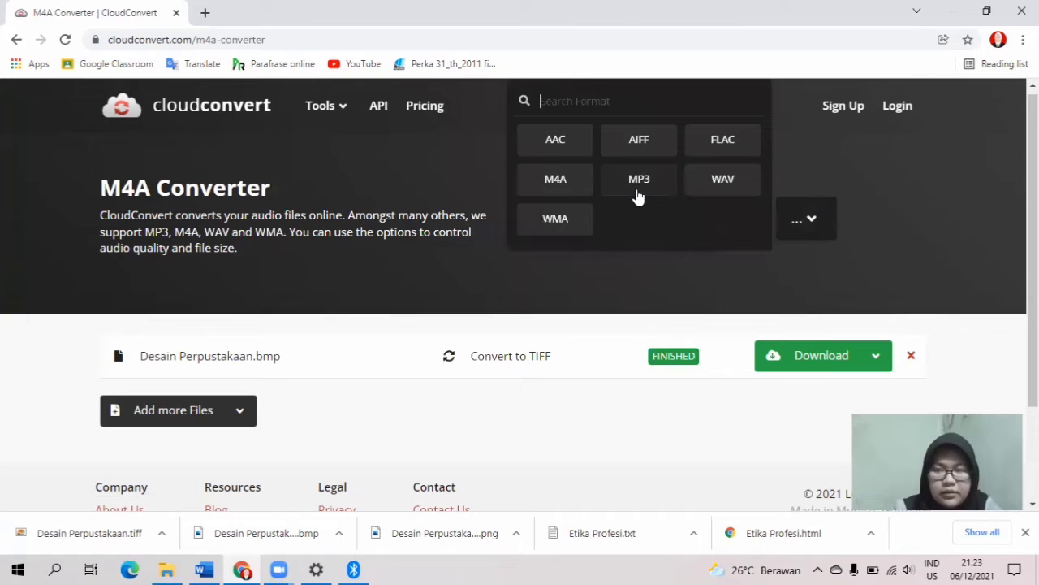
left_click(637, 192)
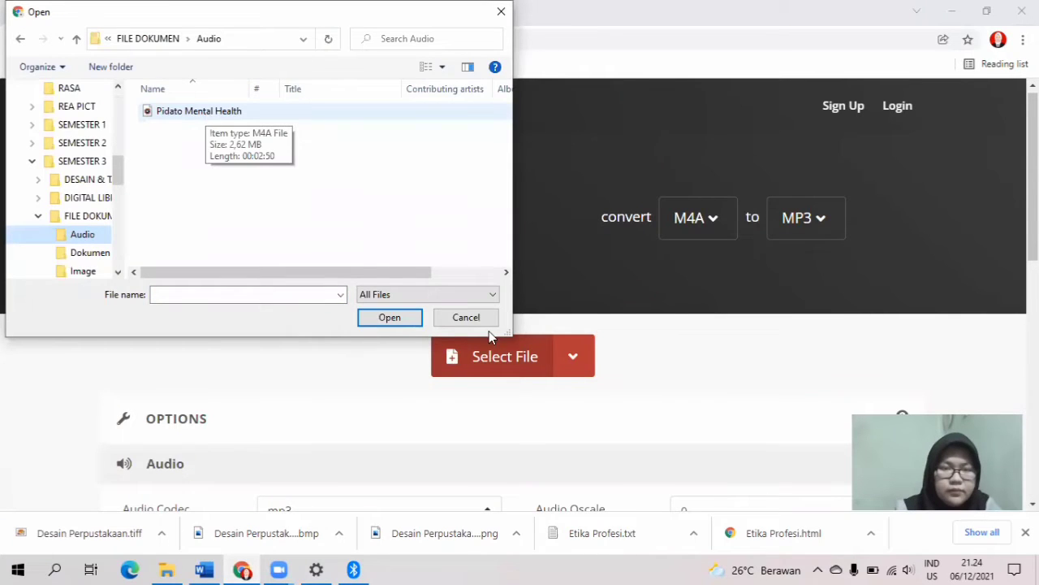
Add Pidato Mental Health.m4a from the Audio folder, convert it to MP3 and download the converted file.
left_click(205, 111)
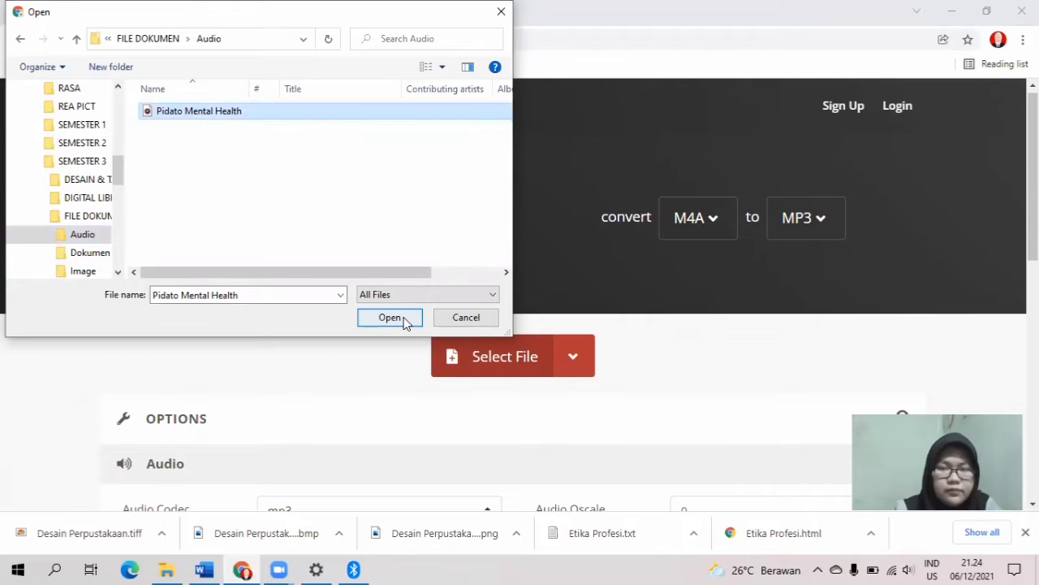
left_click(404, 317)
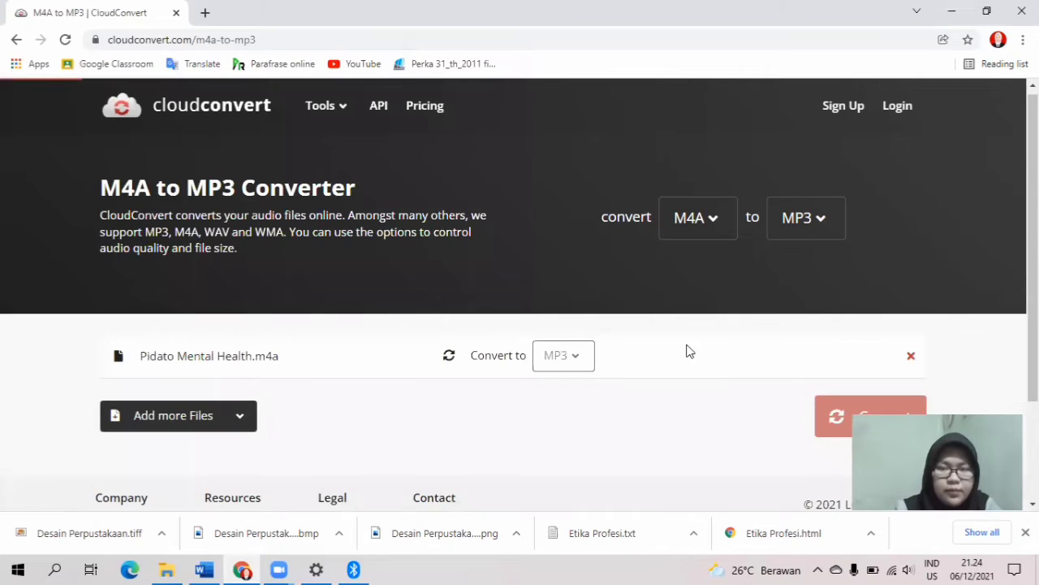
left_click(839, 423)
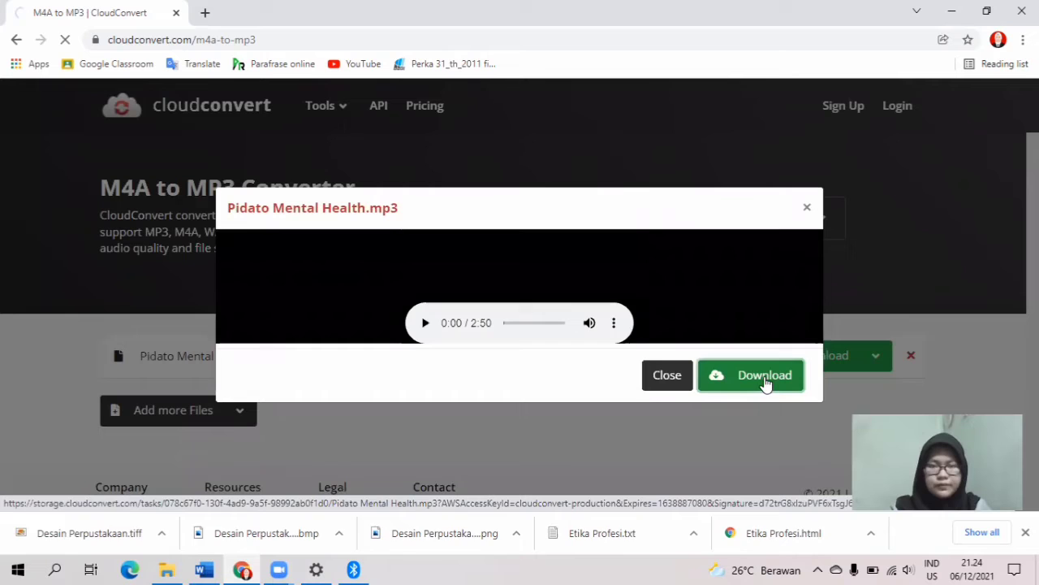
left_click(765, 378)
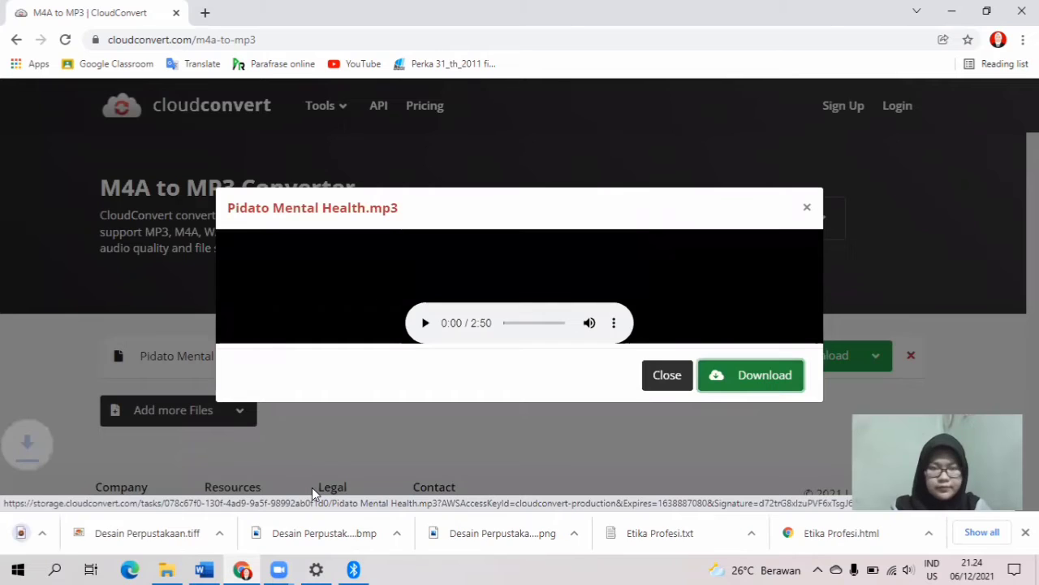
Transfer the downloaded Pidato Mental Health MP3 into the Audio folder and compare its file details with the M4A version.
key("alt+Tab")
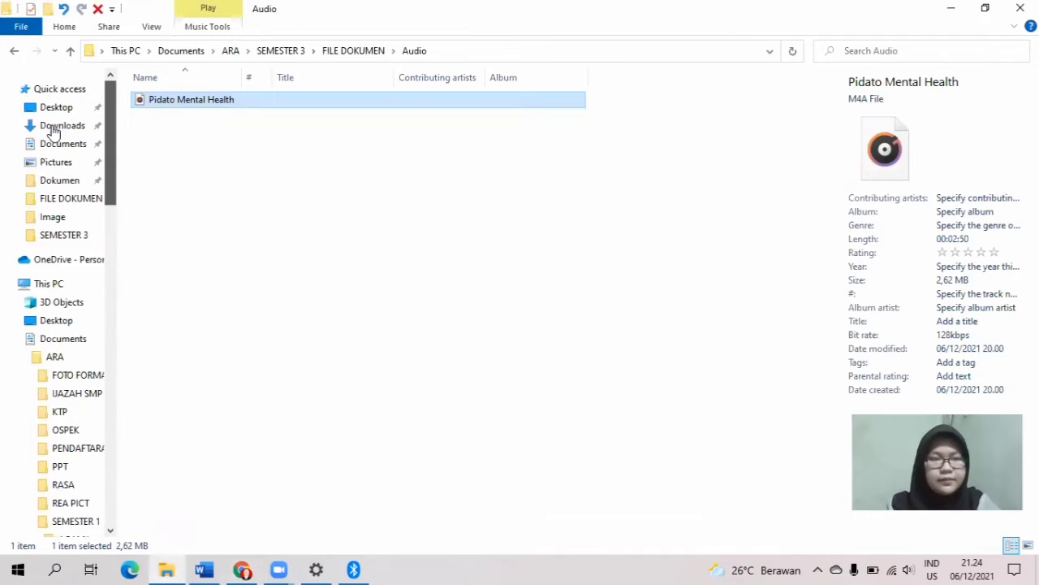
left_click(161, 121)
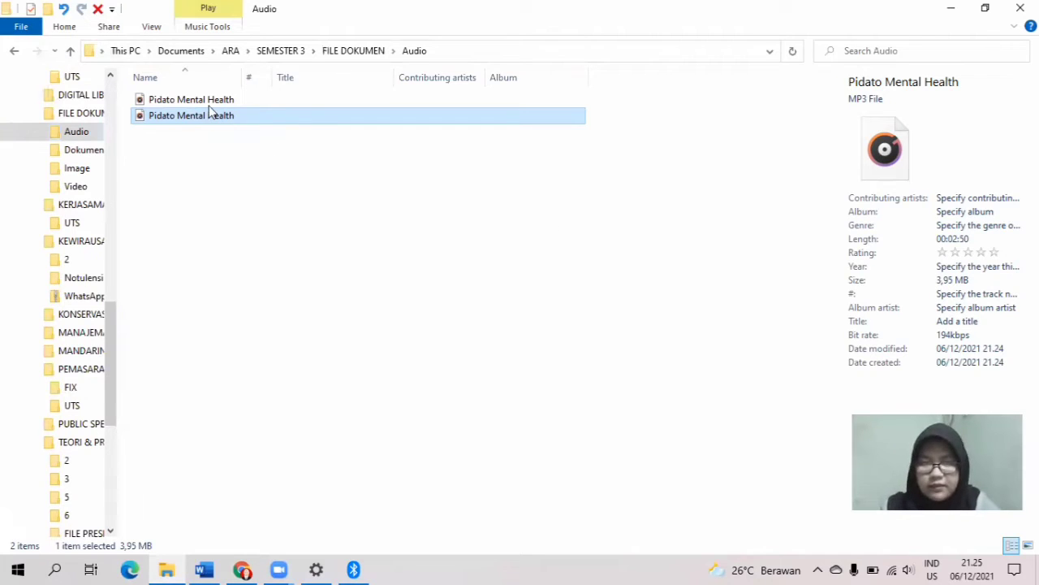
key("Up")
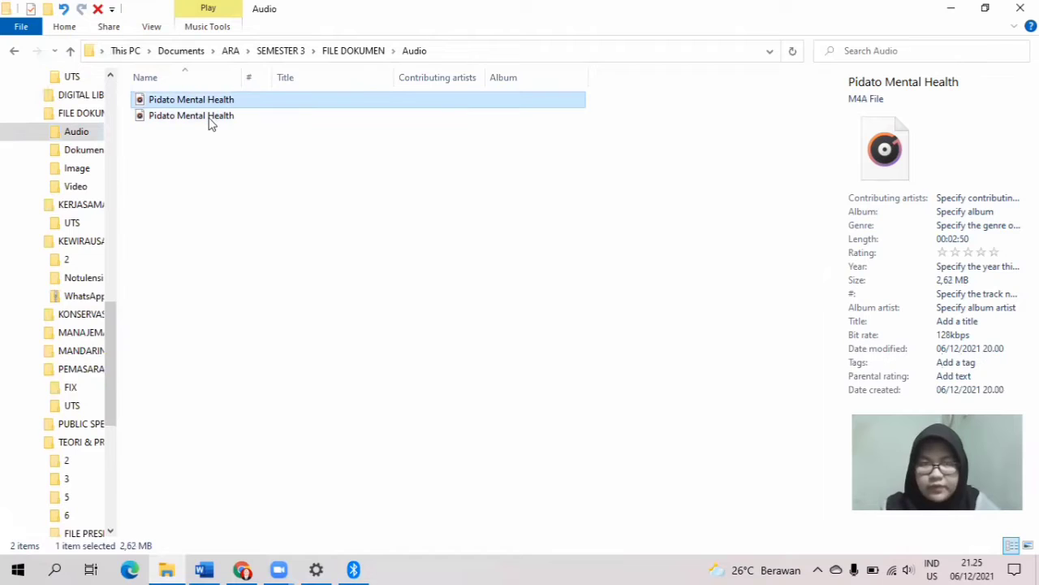
key("Down")
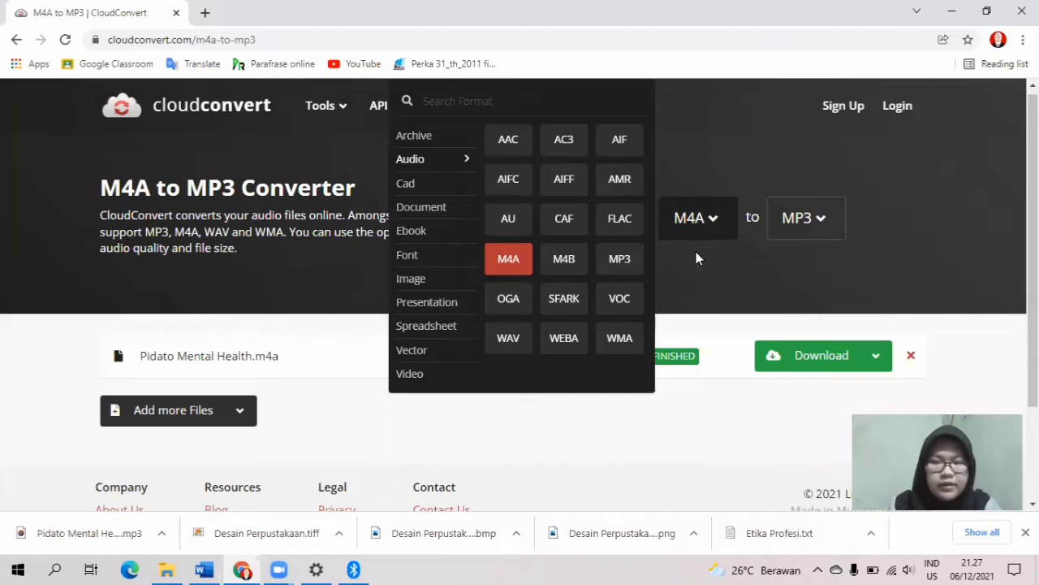
left_click(696, 252)
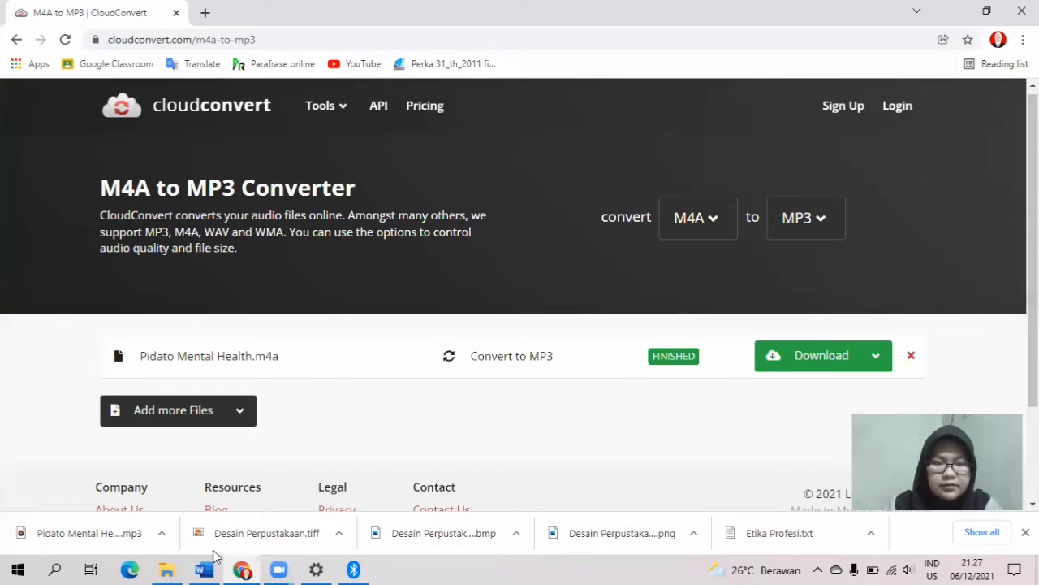
left_click(719, 223)
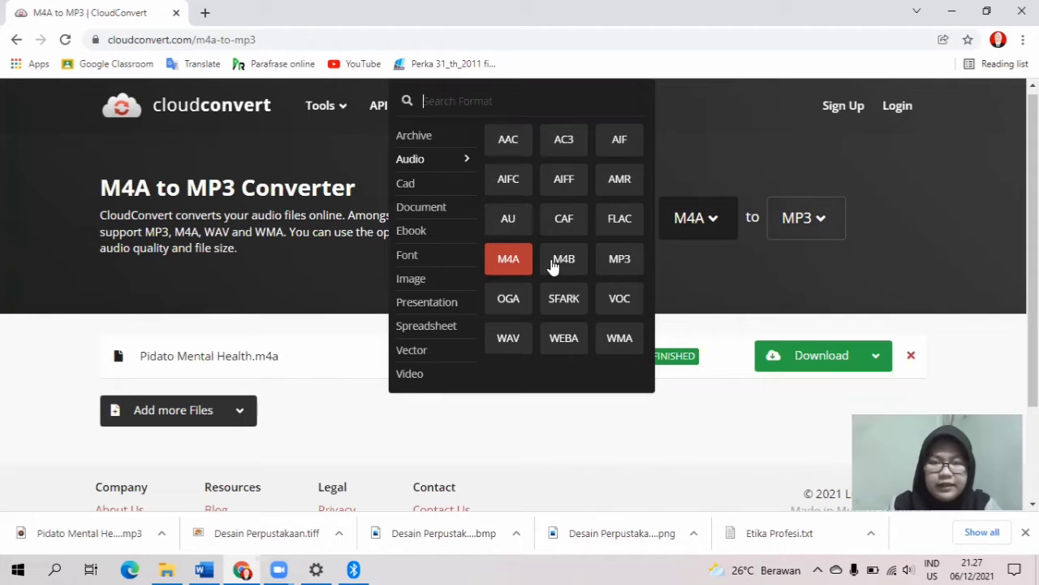
left_click(677, 280)
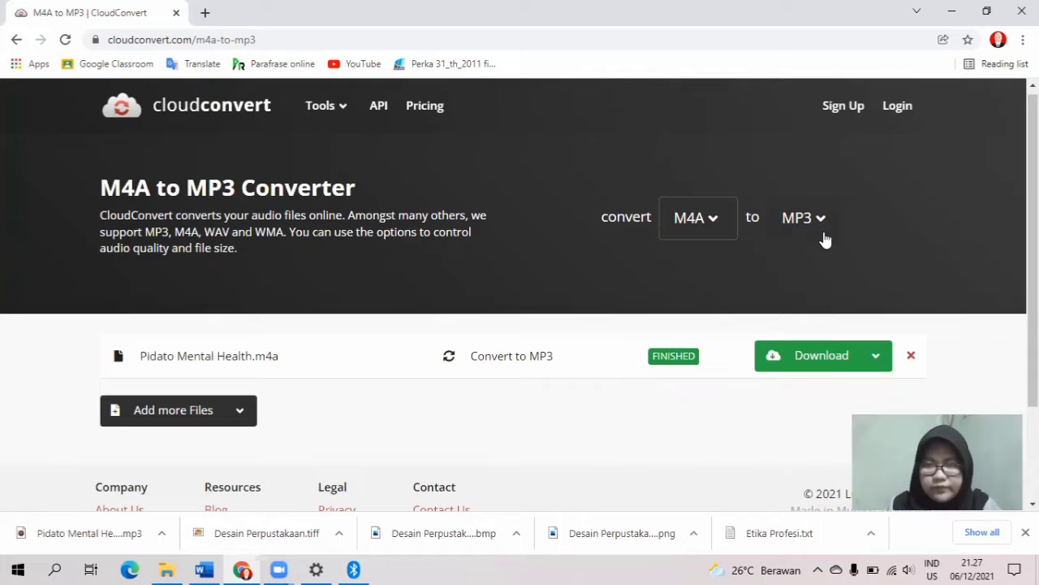
left_click(812, 223)
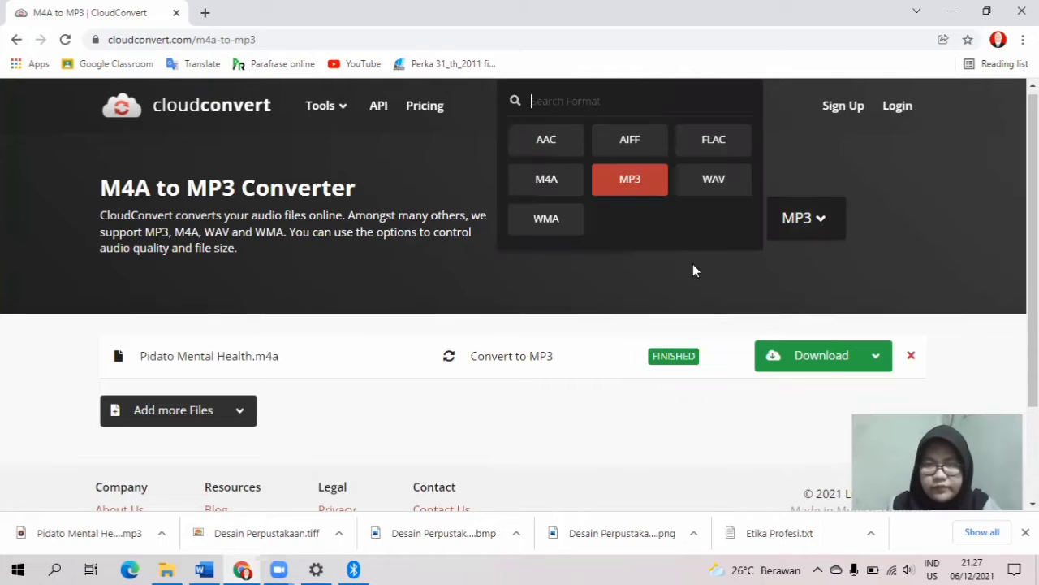
left_click(650, 280)
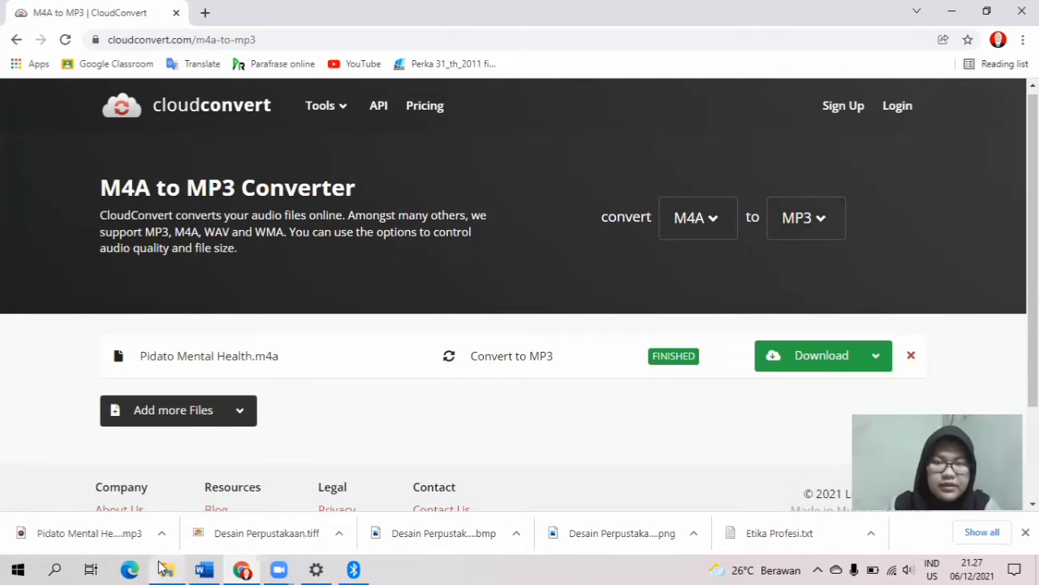
Inspect the file details of the Perkenalan Diri MP4 in the Video folder and return to CloudConvert.
left_click(165, 568)
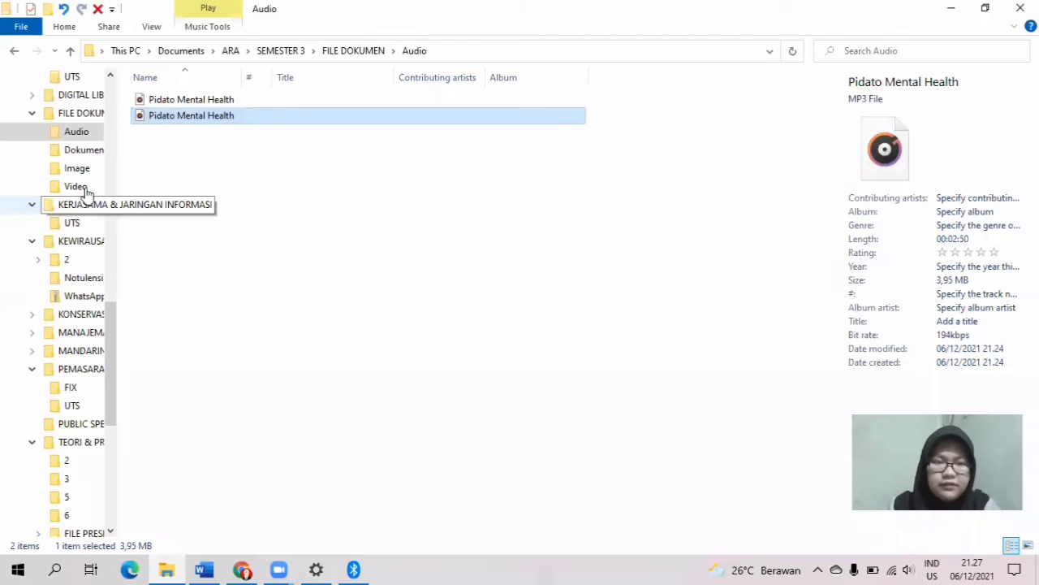
left_click(162, 126)
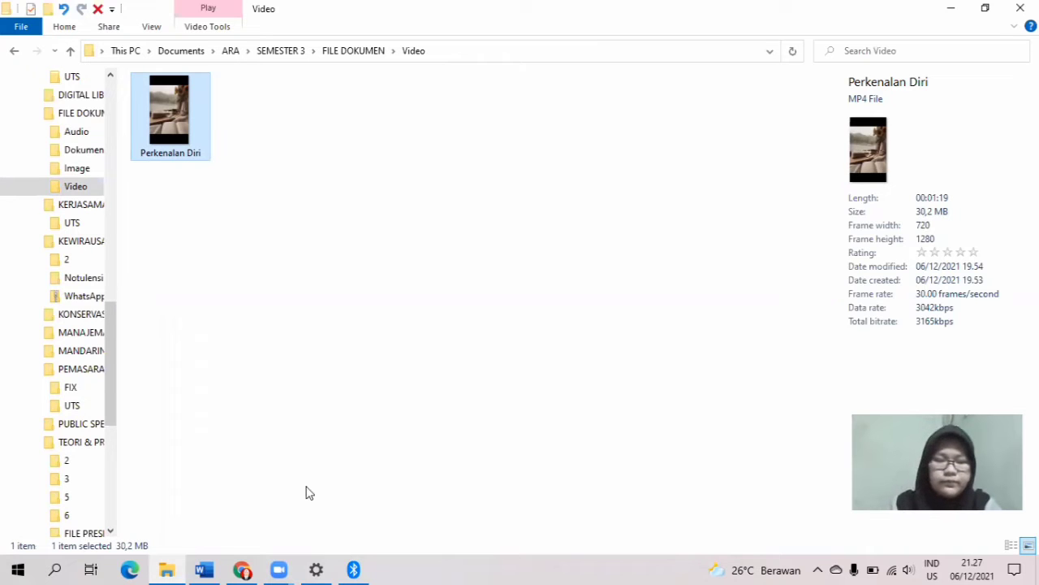
left_click(242, 569)
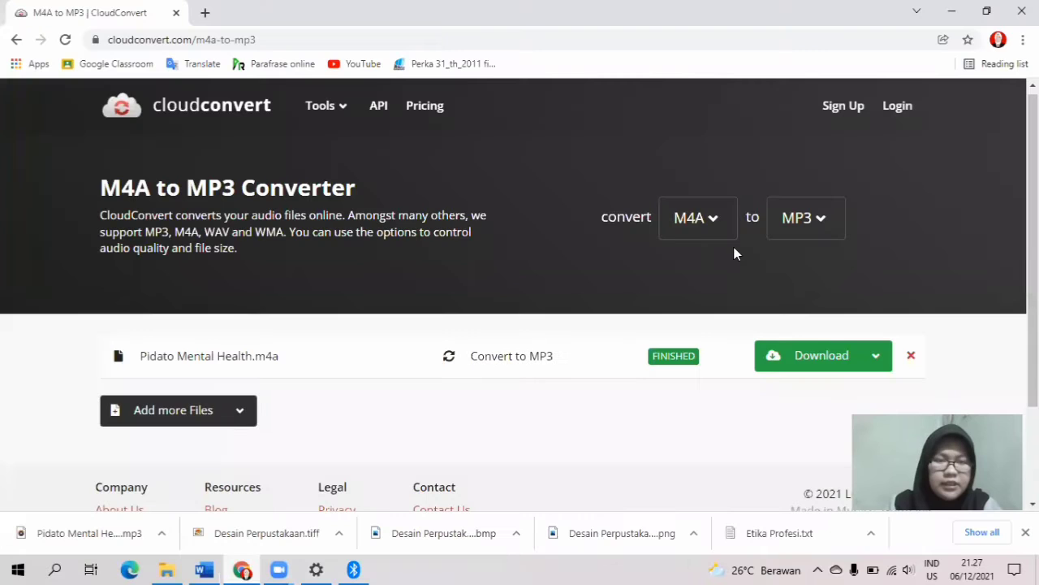
Set up a video conversion from MP4 to WEBM.
left_click(722, 234)
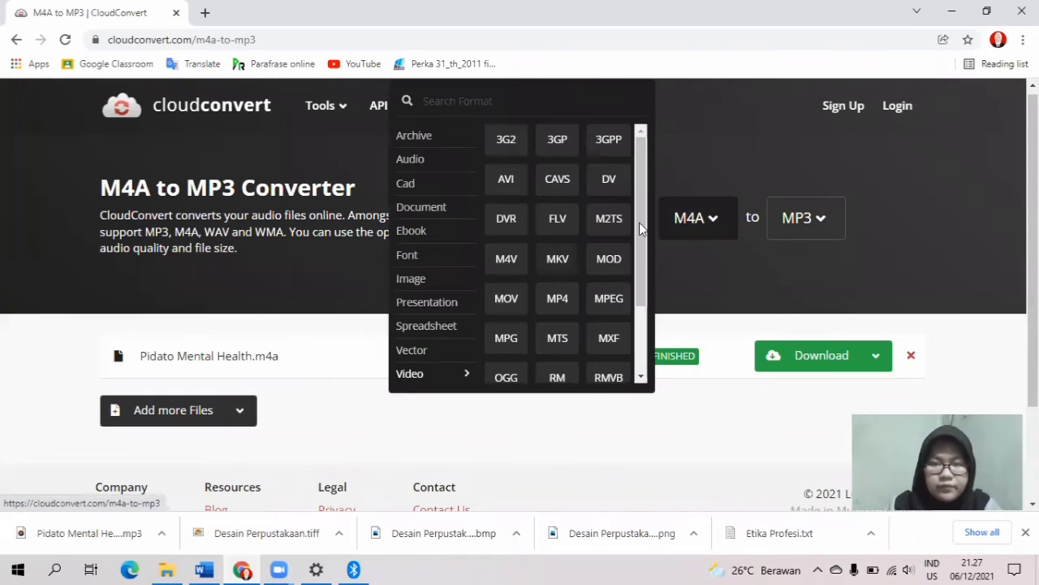
scroll(637, 244, "down", 1)
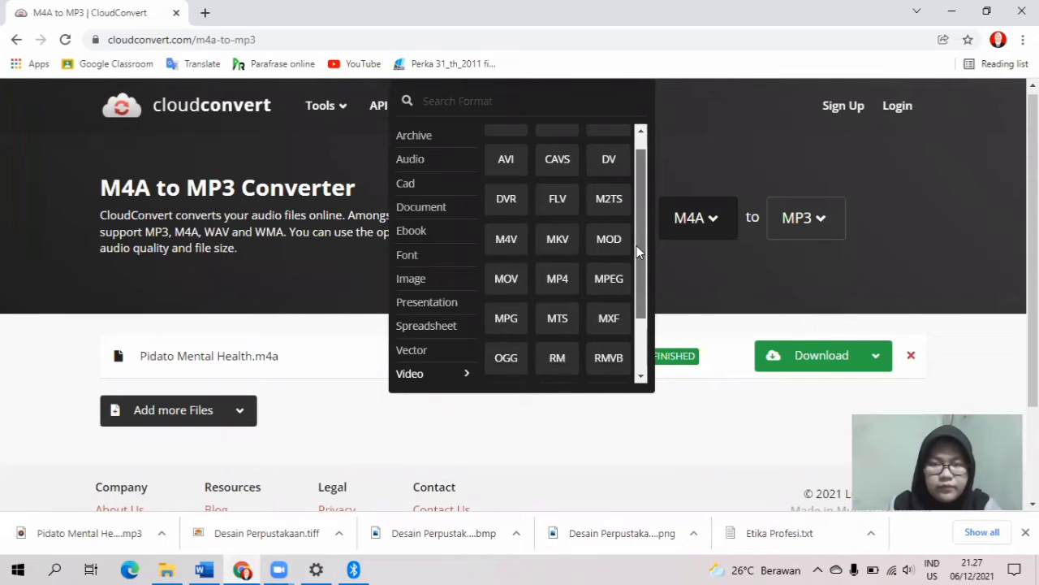
left_click(557, 270)
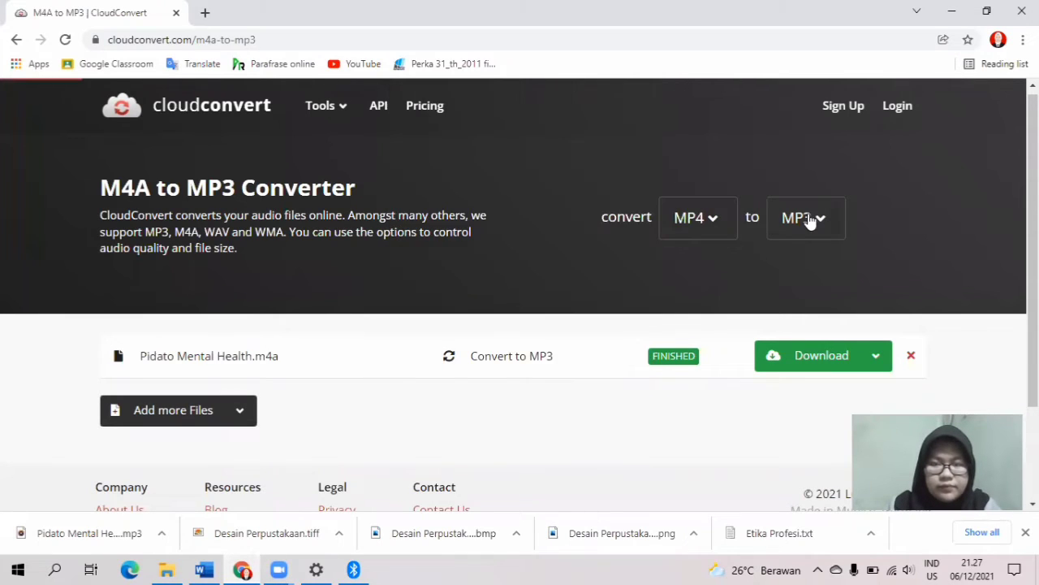
left_click(691, 203)
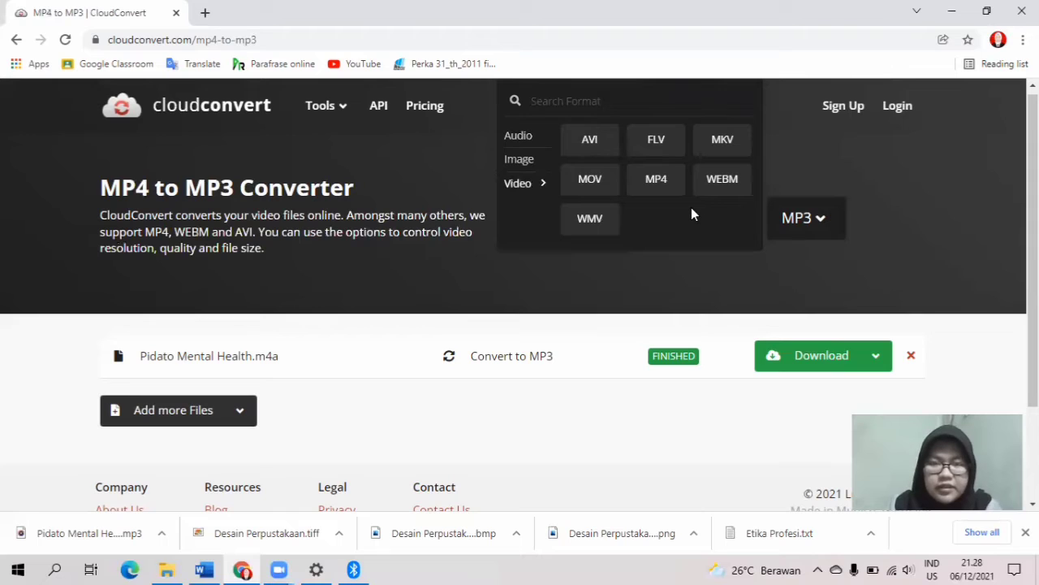
left_click(712, 185)
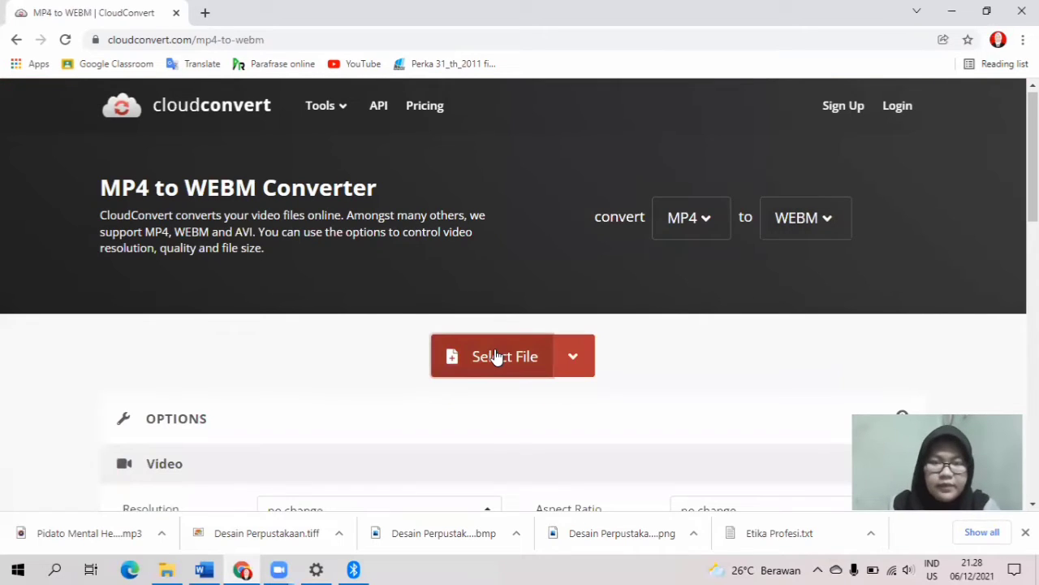
Add Perkenalan Diri.mp4 from the Video folder and start its conversion to WEBM.
left_click(497, 354)
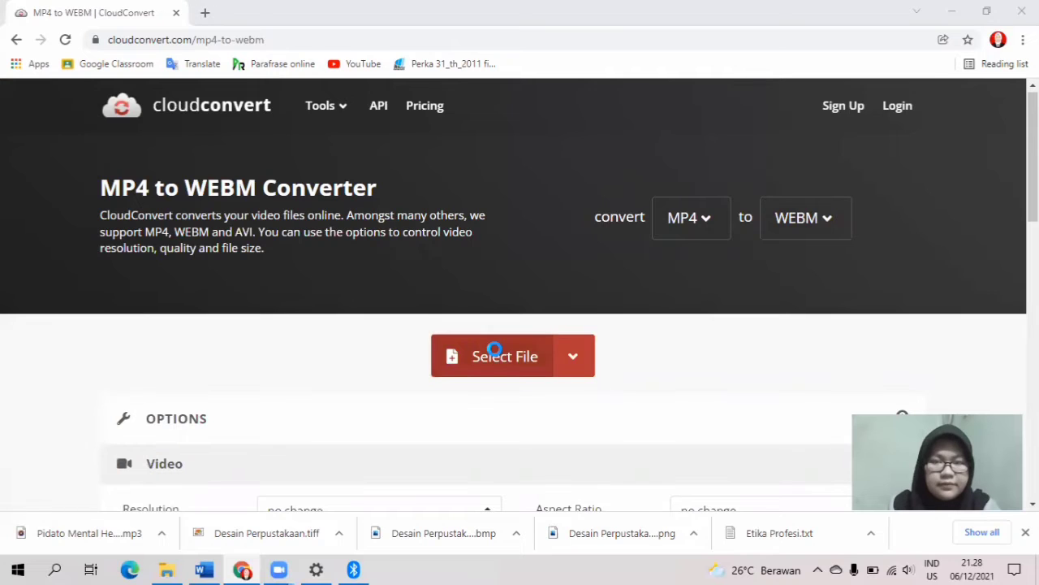
left_click(84, 216)
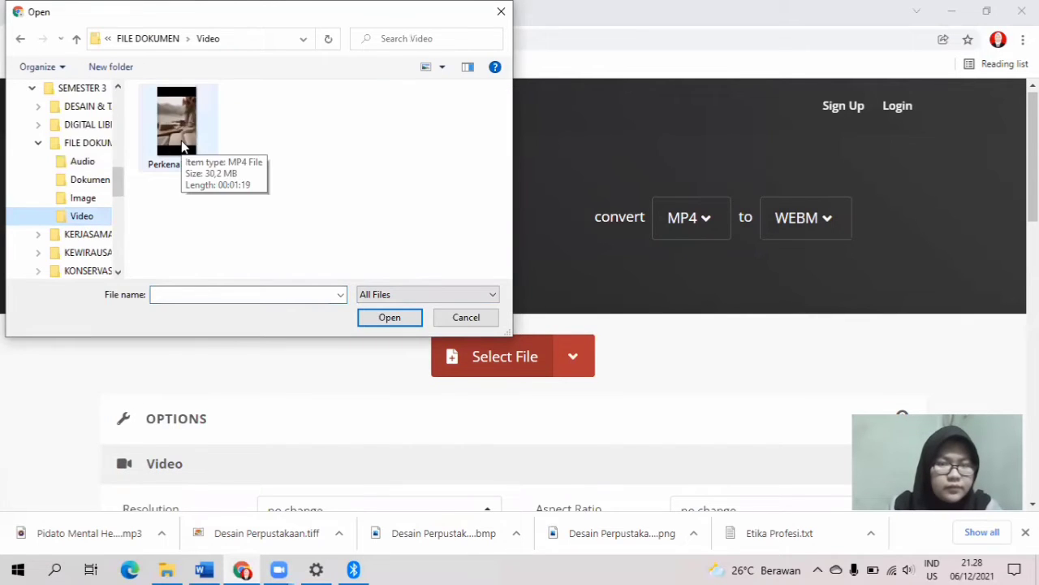
left_click(183, 146)
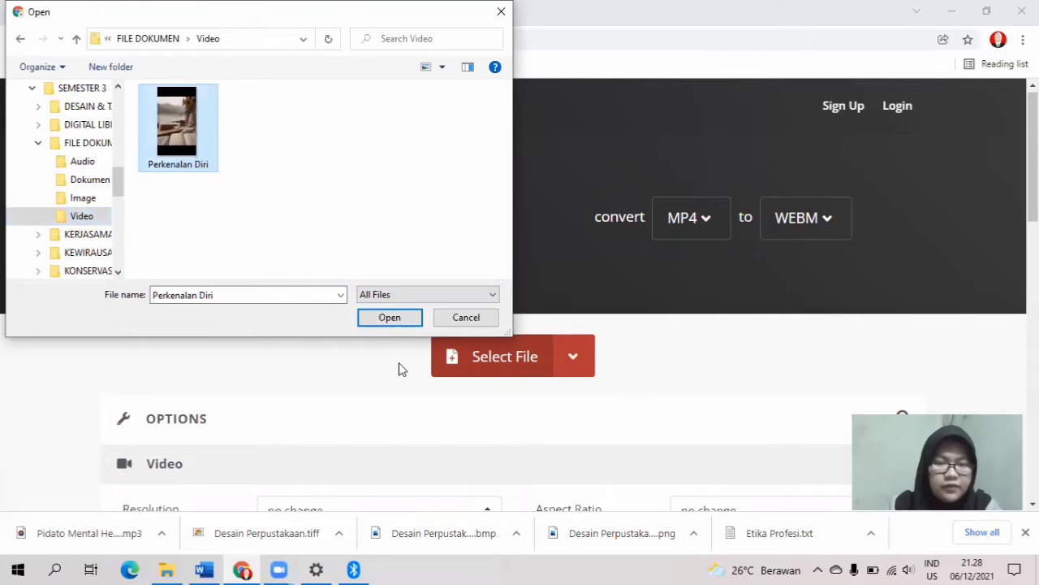
left_click(371, 321)
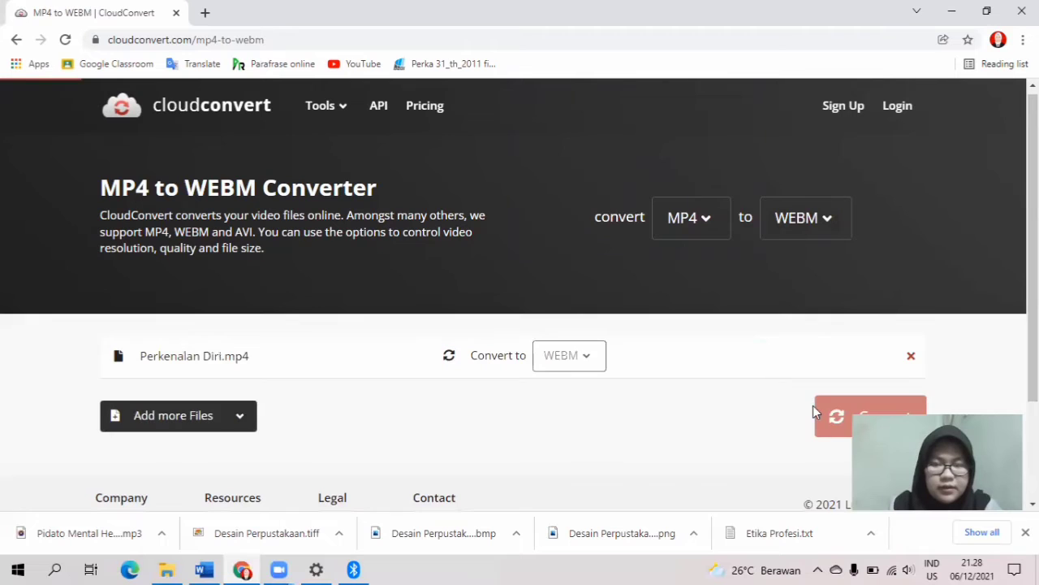
left_click(830, 417)
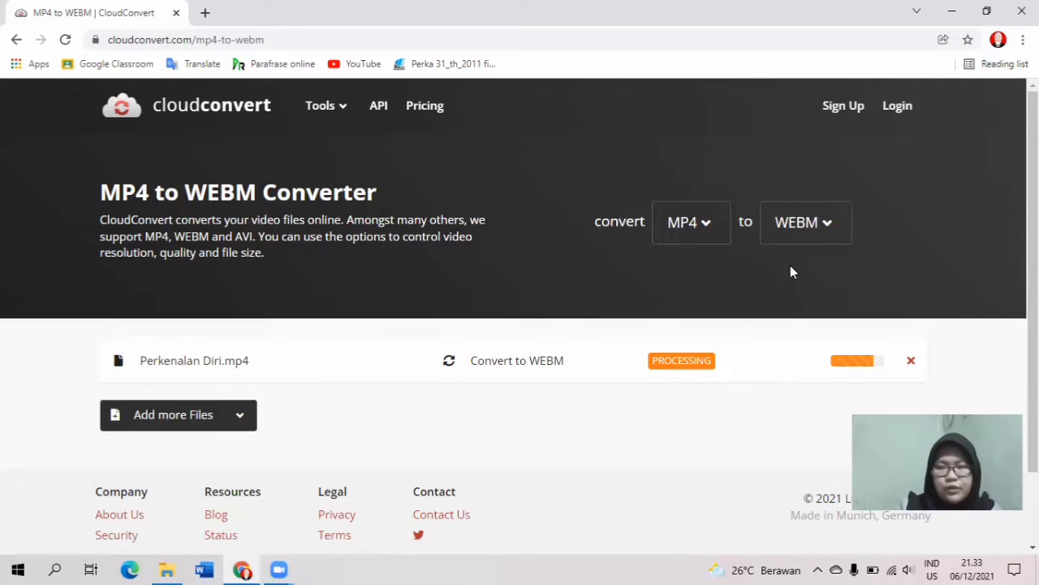
left_click(246, 417)
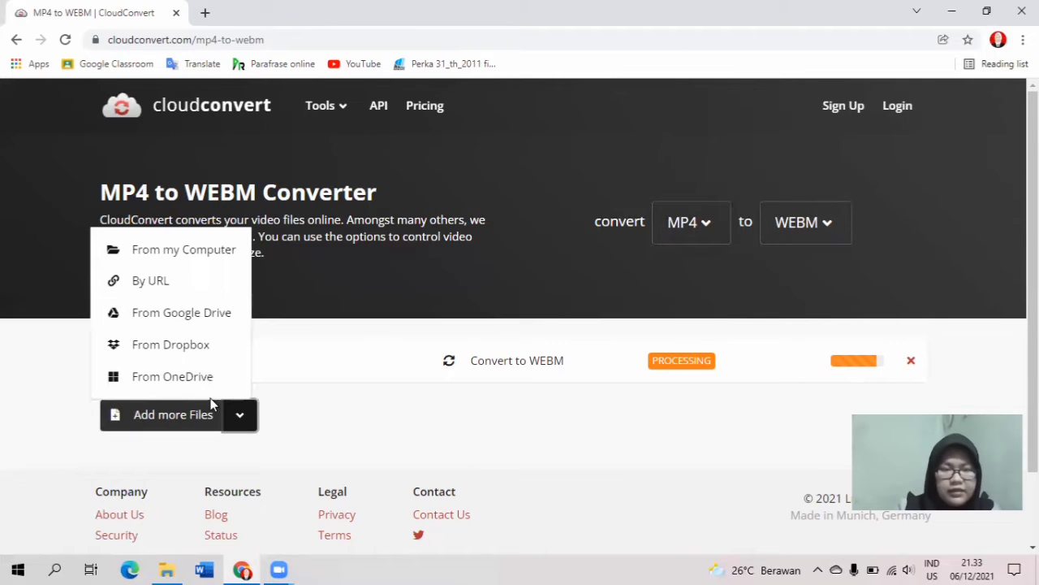
left_click(302, 427)
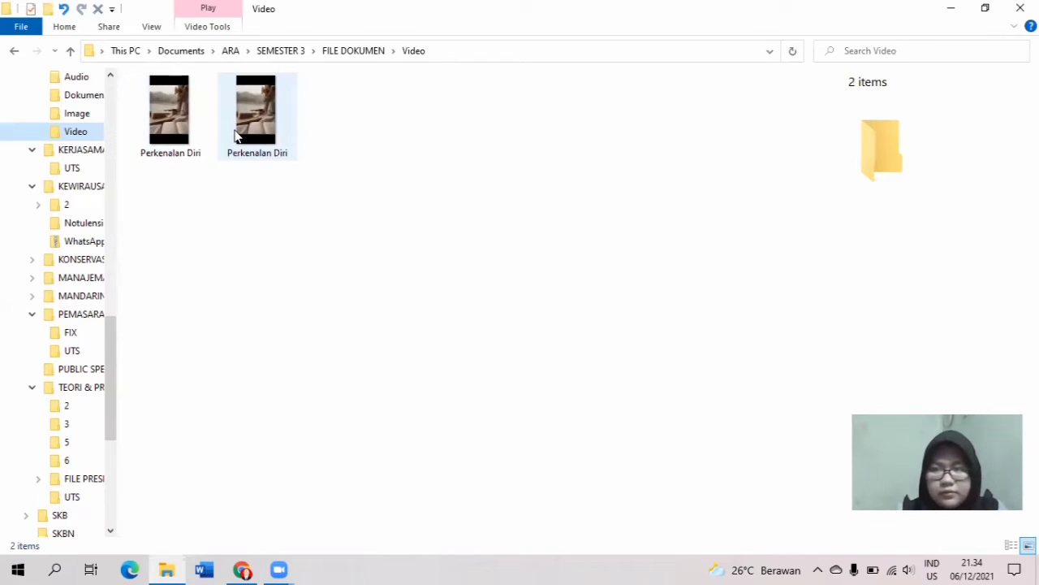
In File Explorer's Video folder, compare the file details of the WEBM and MP4 versions of Perkenalan Diri.
left_click(237, 137)
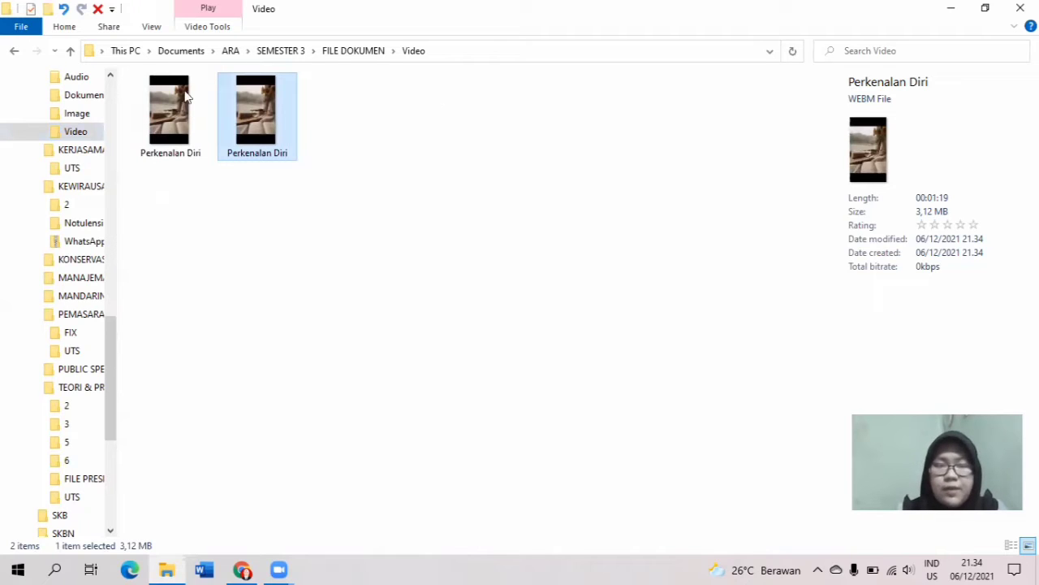
left_click(172, 96)
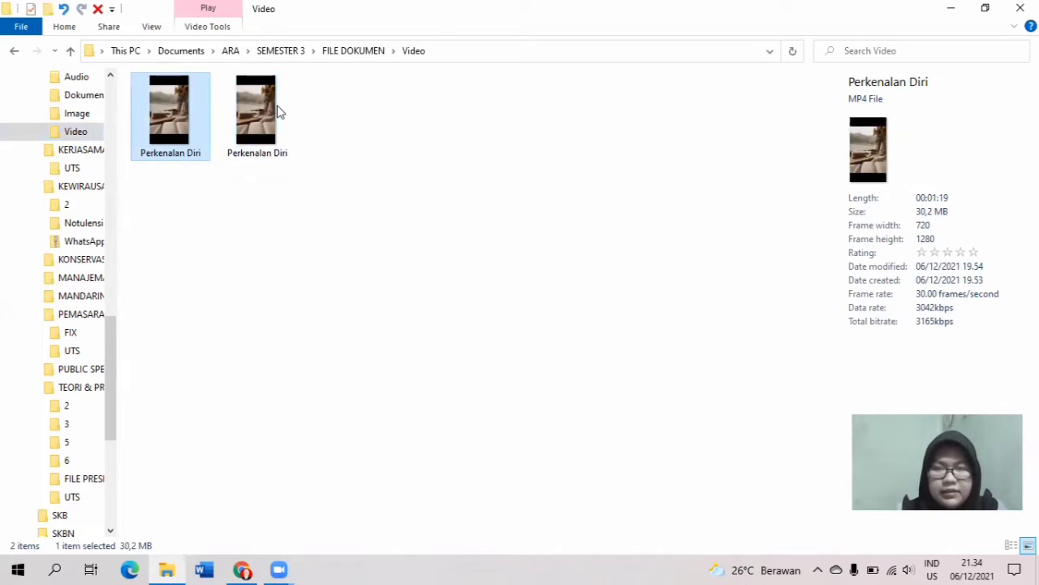
left_click(274, 113)
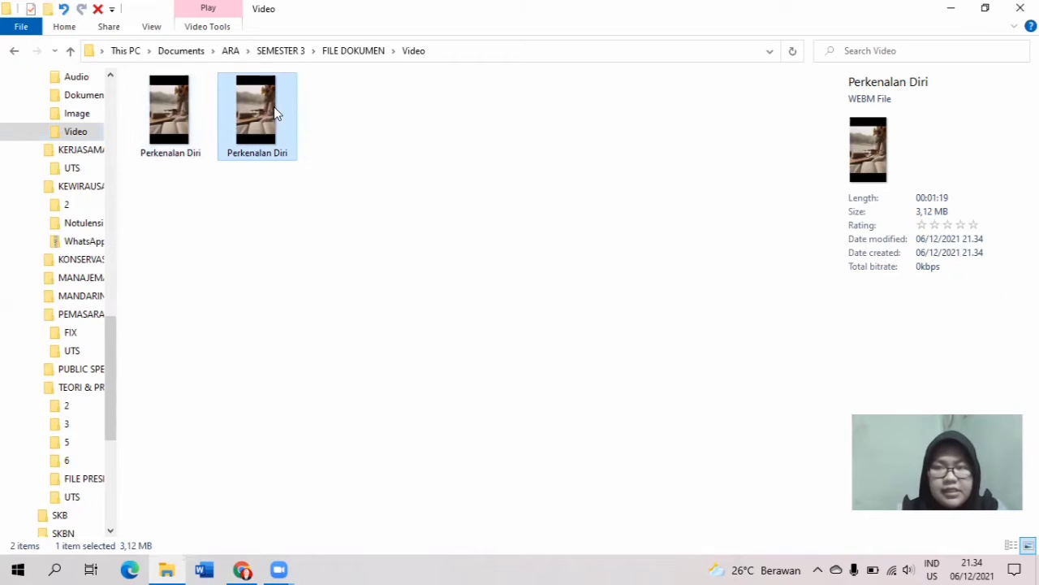
left_click(193, 118)
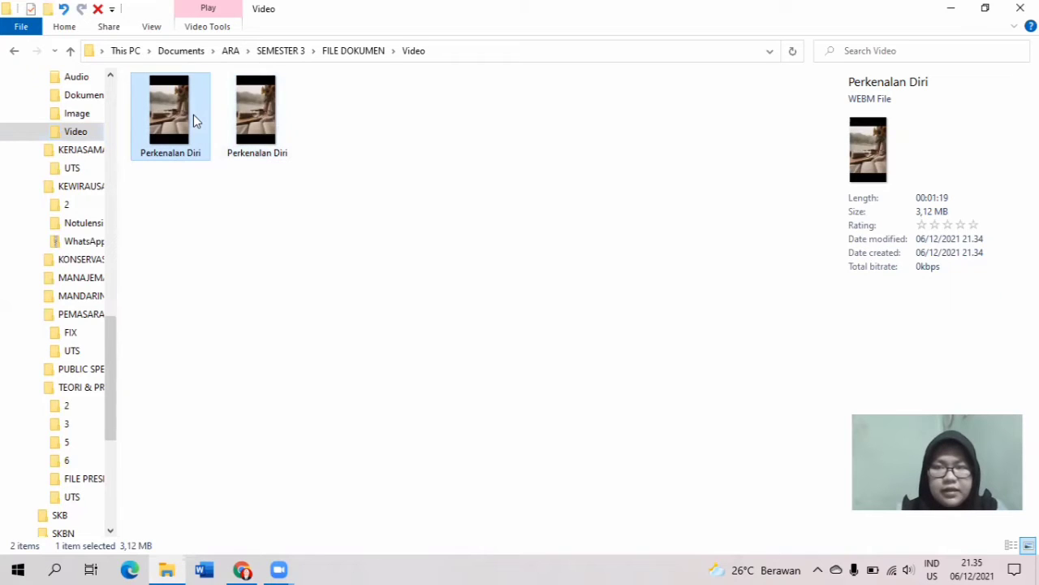
Go to the Audio folder in FILE DOKUMEN and compare the file details of the M4A and MP3 versions of Pidato Mental Health.
scroll(82, 168, "up", 2)
left_click(81, 168)
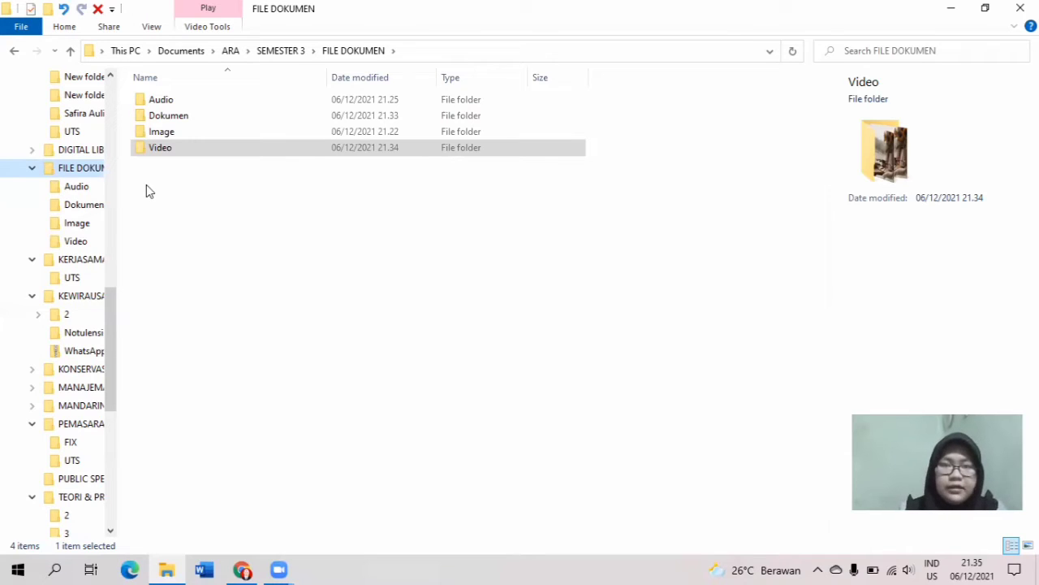
left_click(181, 102)
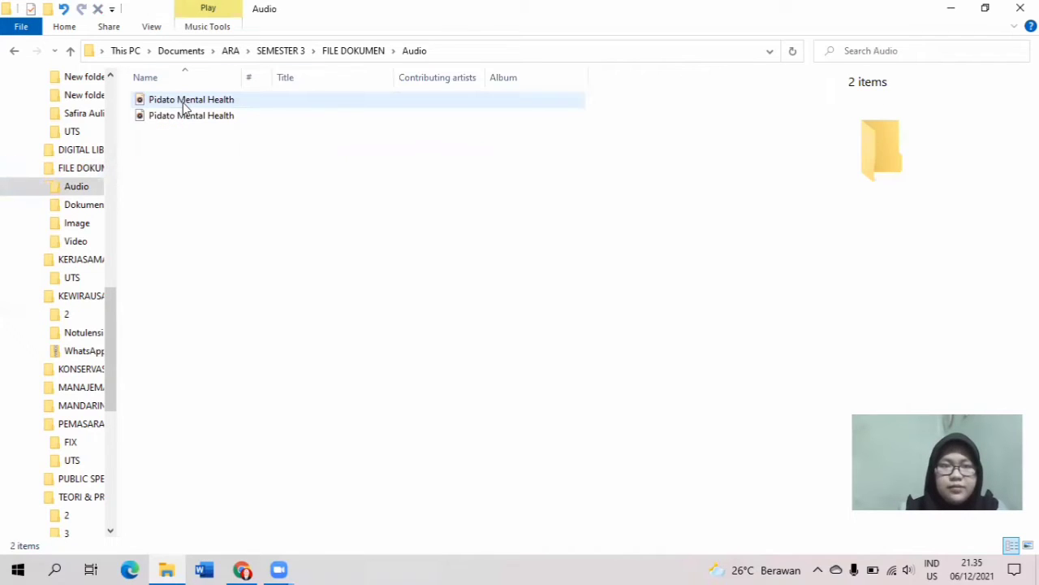
left_click(182, 103)
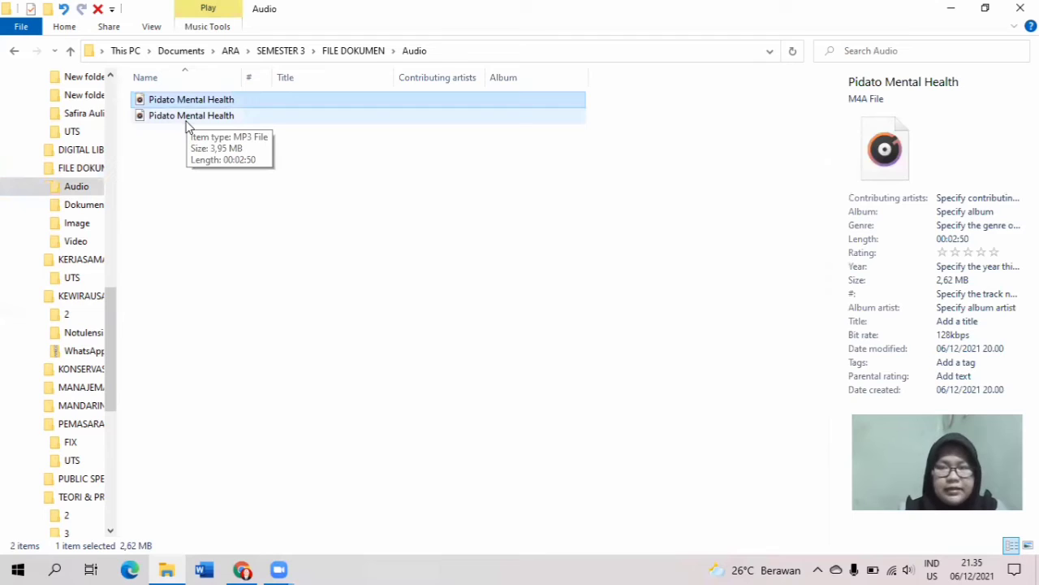
left_click(186, 115)
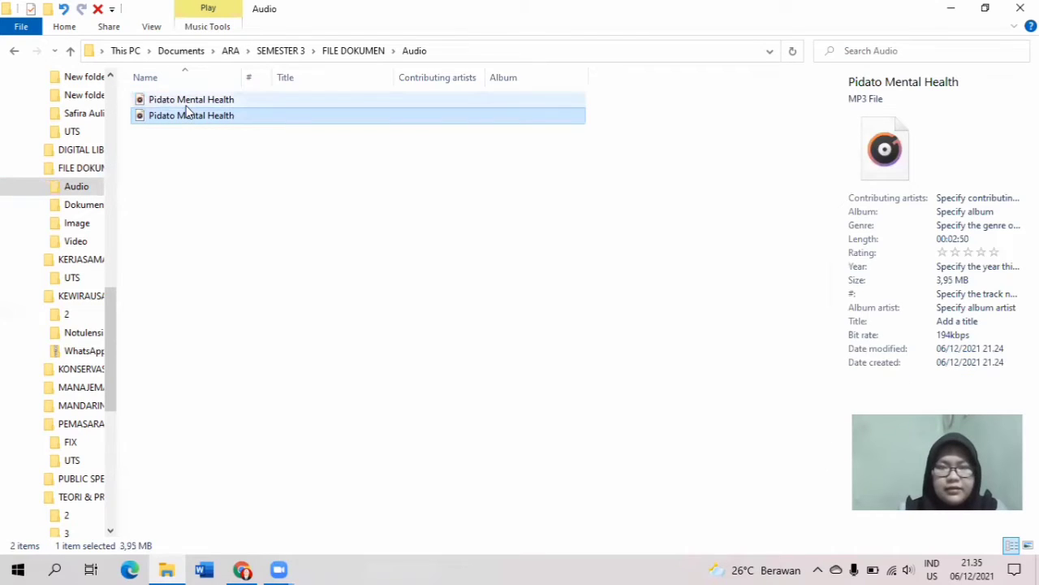
left_click(186, 105)
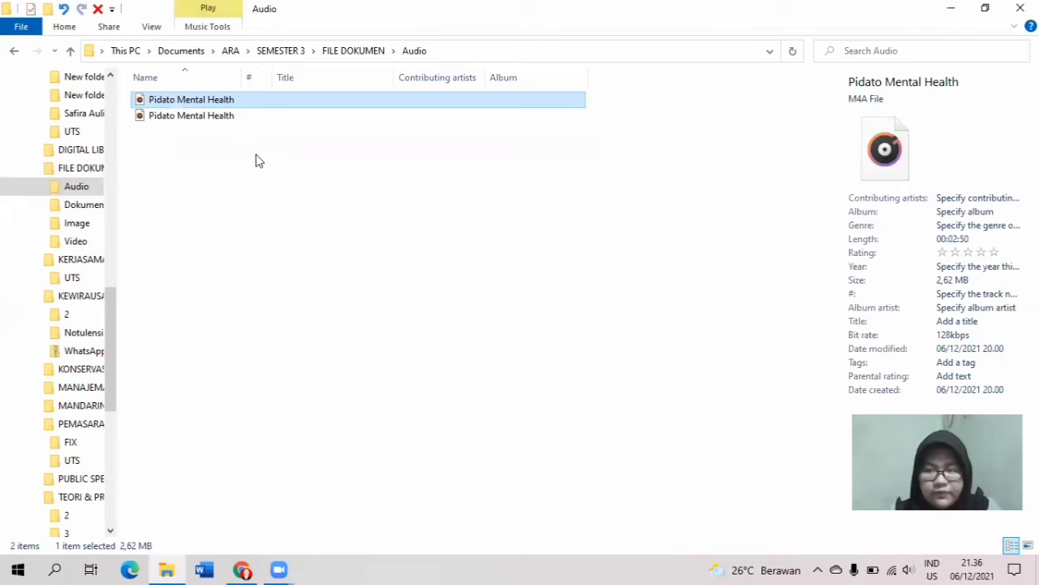
left_click(218, 119)
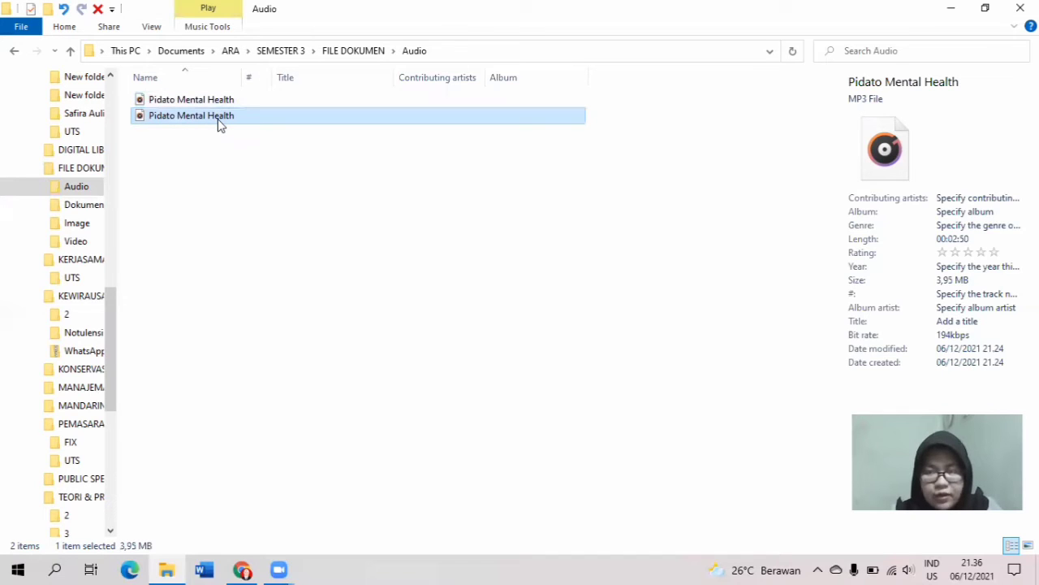
left_click(215, 101)
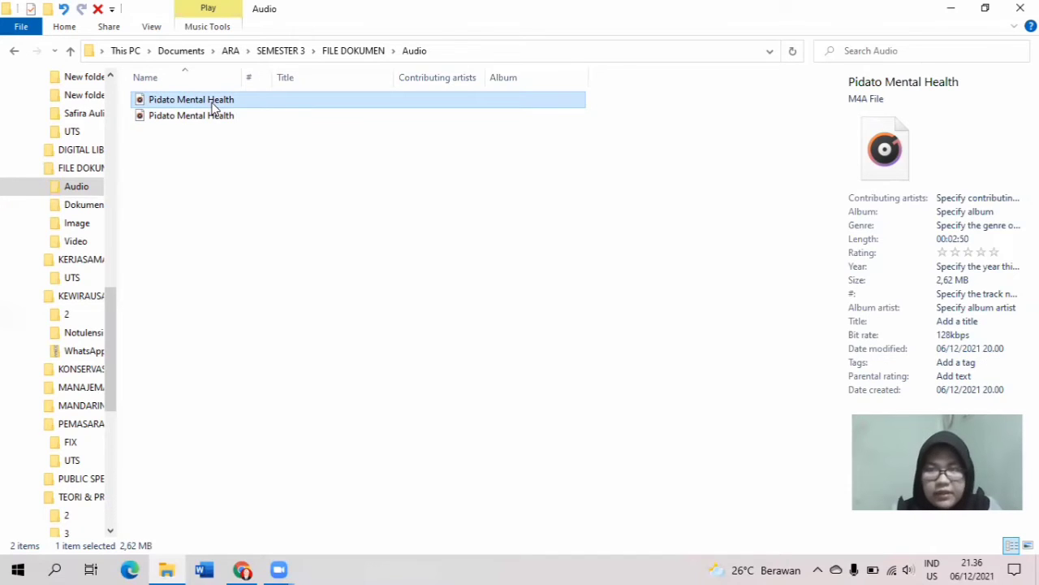
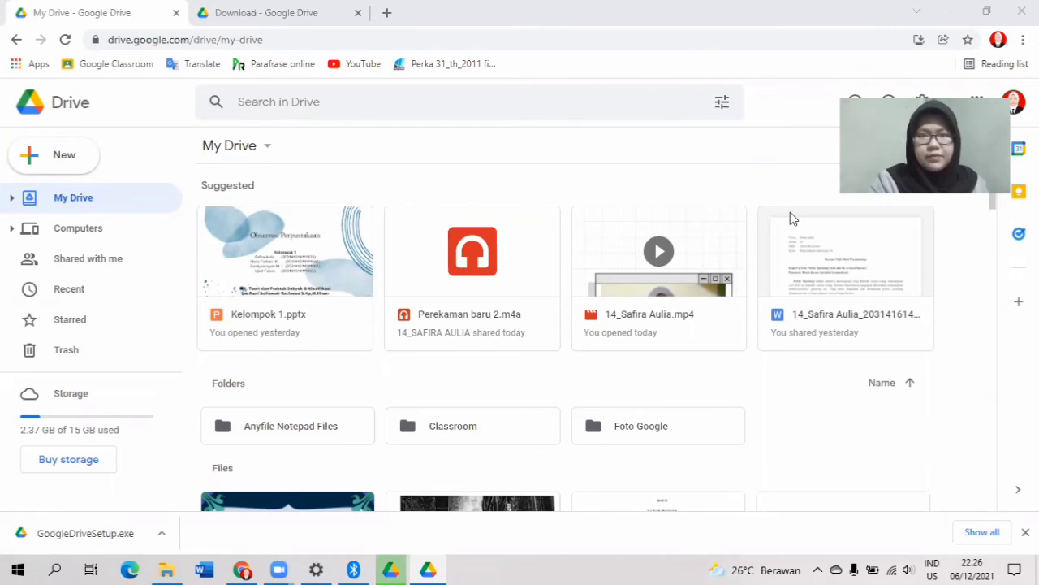
In Chrome, show the Google apps list on a new browser tab and return to the My Drive page.
left_click(385, 14)
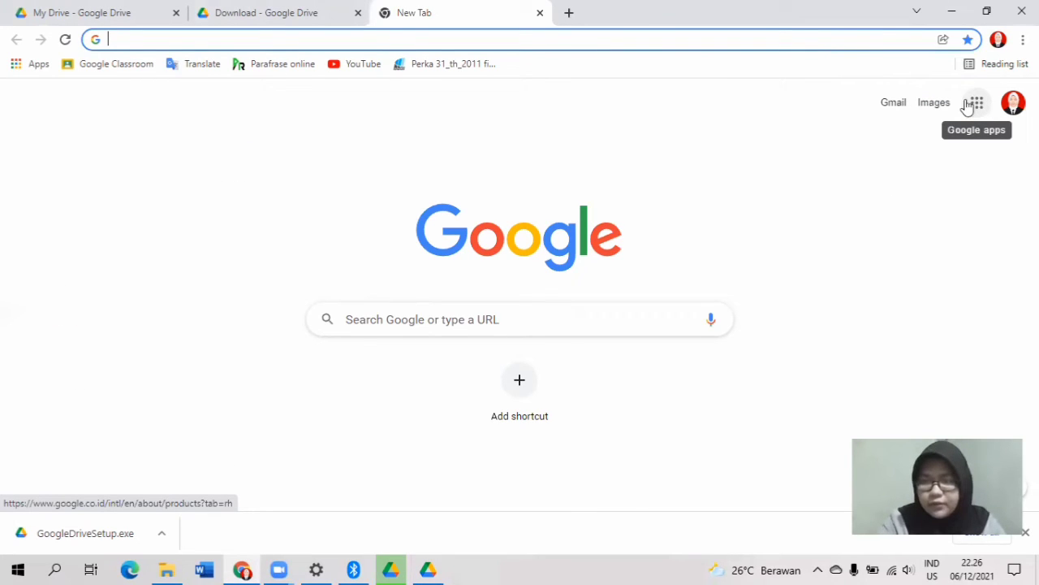
left_click(978, 109)
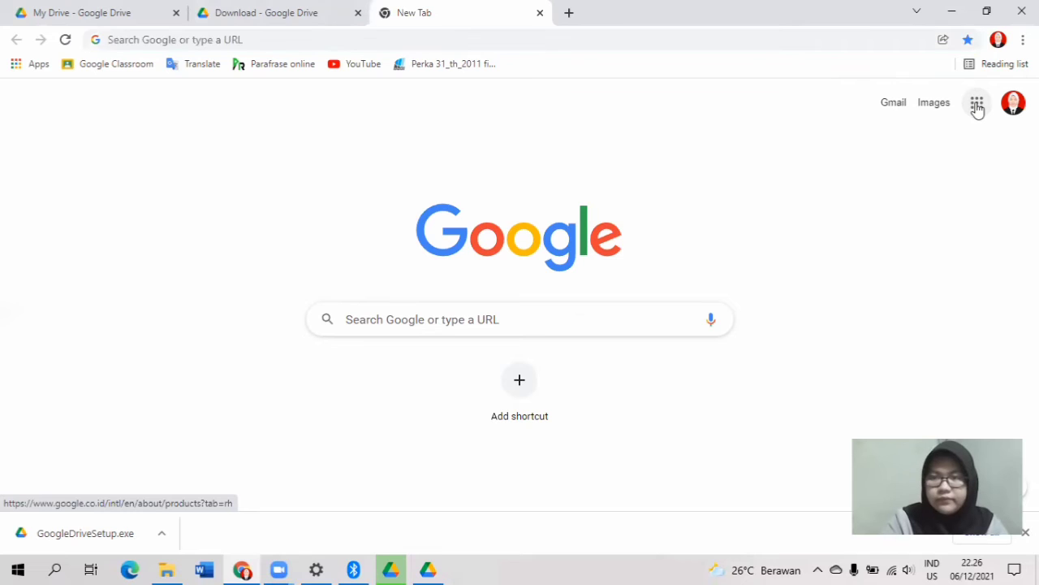
left_click(978, 110)
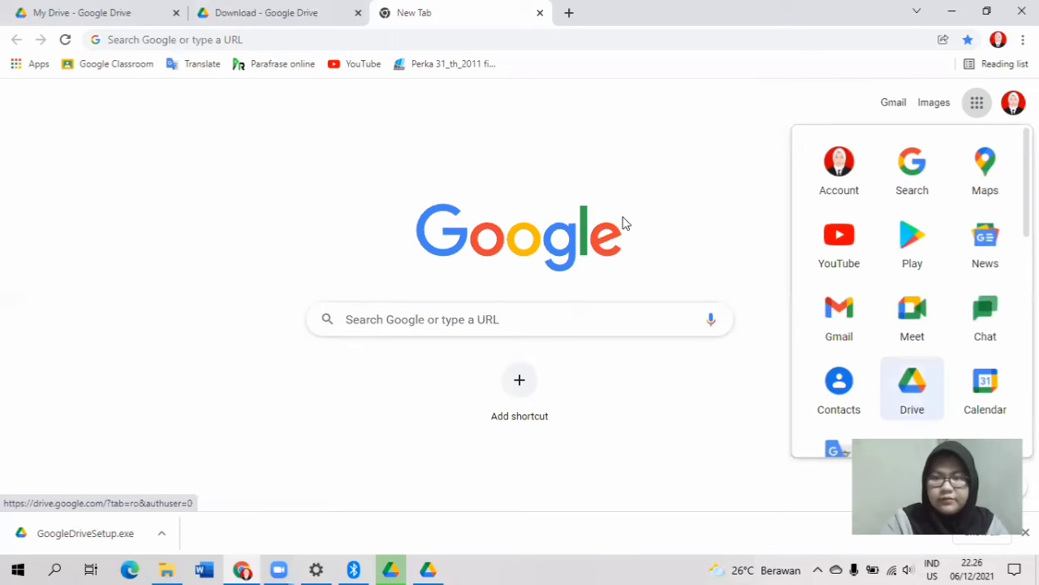
left_click(72, 10)
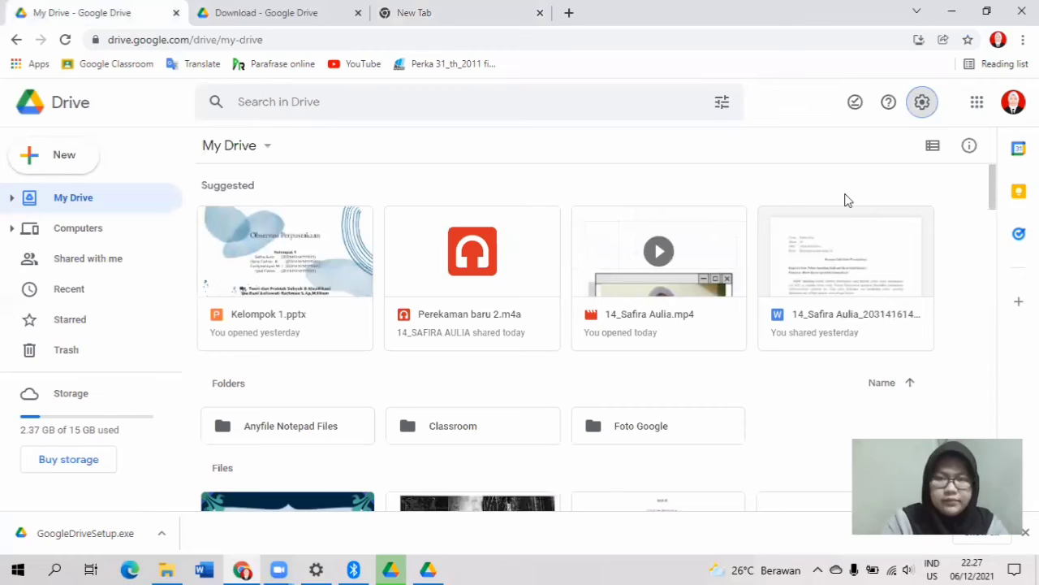
Request the Drive for desktop download page from My Drive, close its new tab and return to My Drive.
left_click(922, 104)
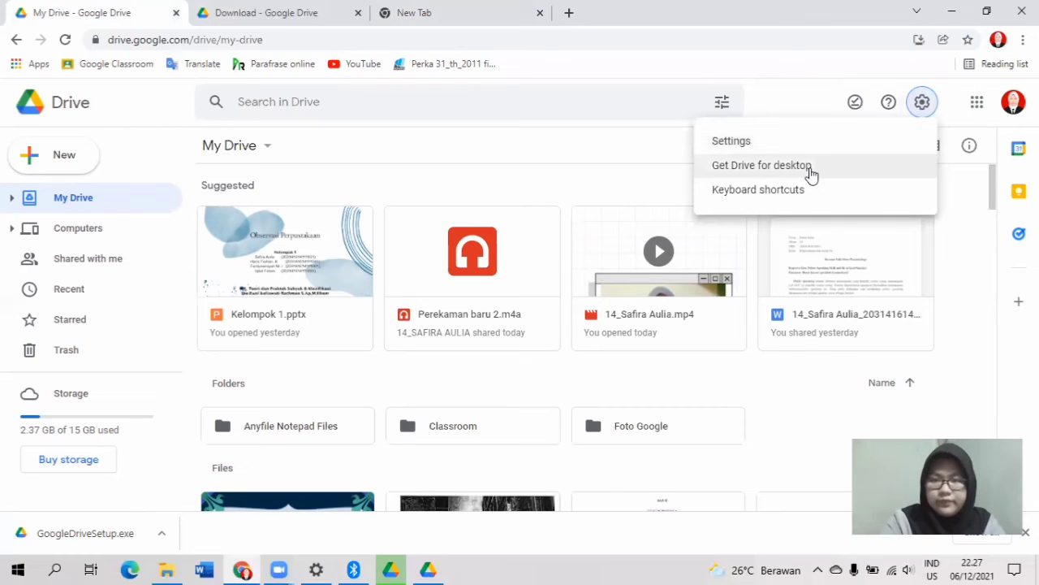
left_click(739, 171)
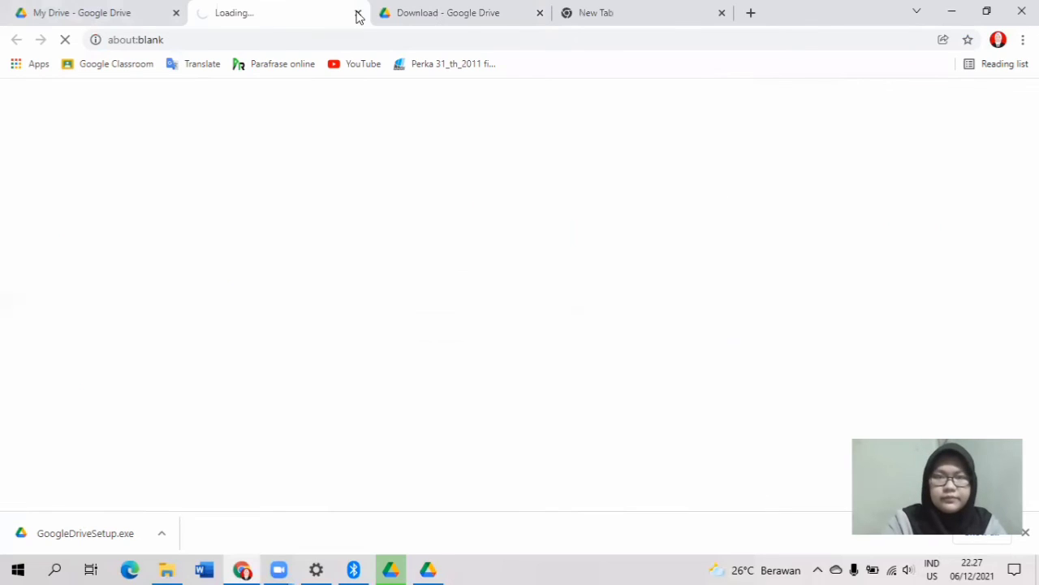
left_click(274, 16)
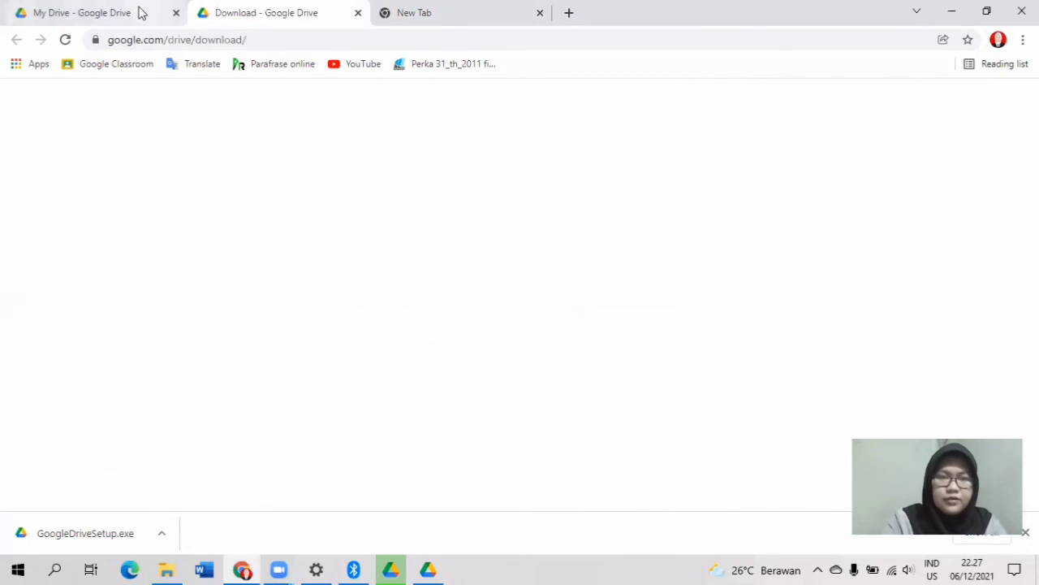
left_click(139, 12)
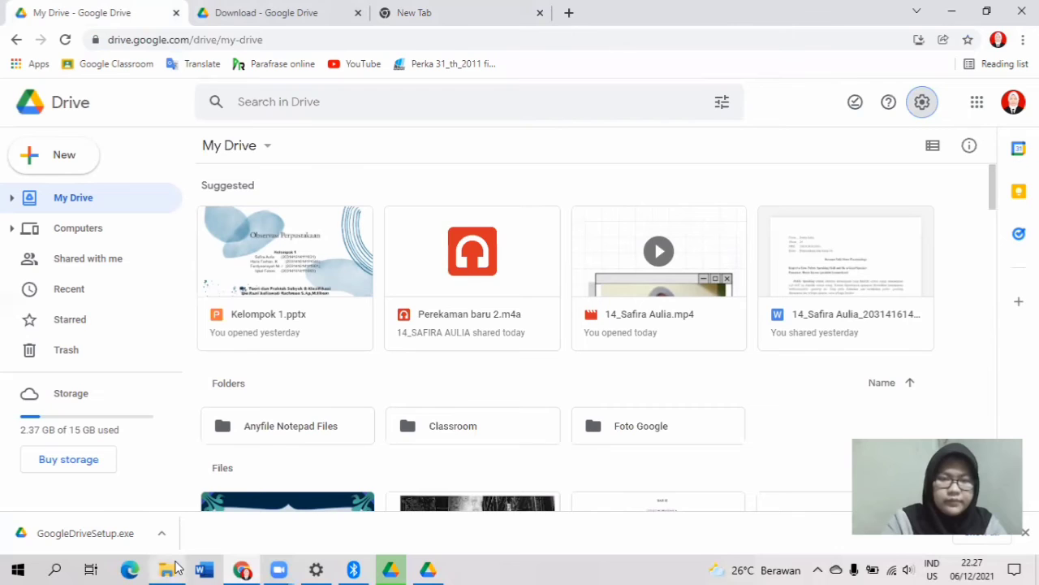
Show the Downloads folder in File Explorer and bring up the Google Drive installer window.
left_click(170, 568)
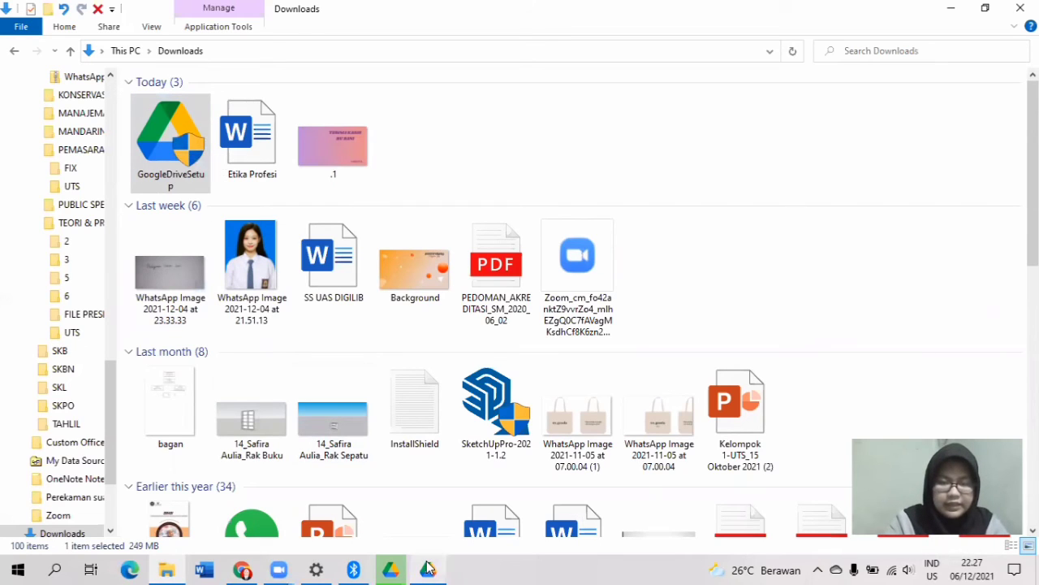
mouse_move(428, 568)
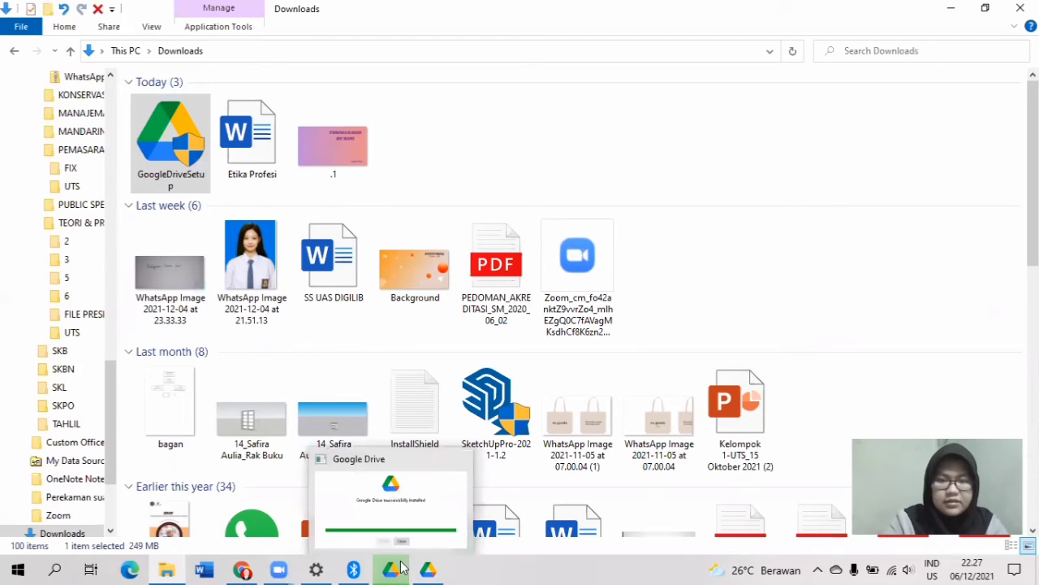
left_click(402, 569)
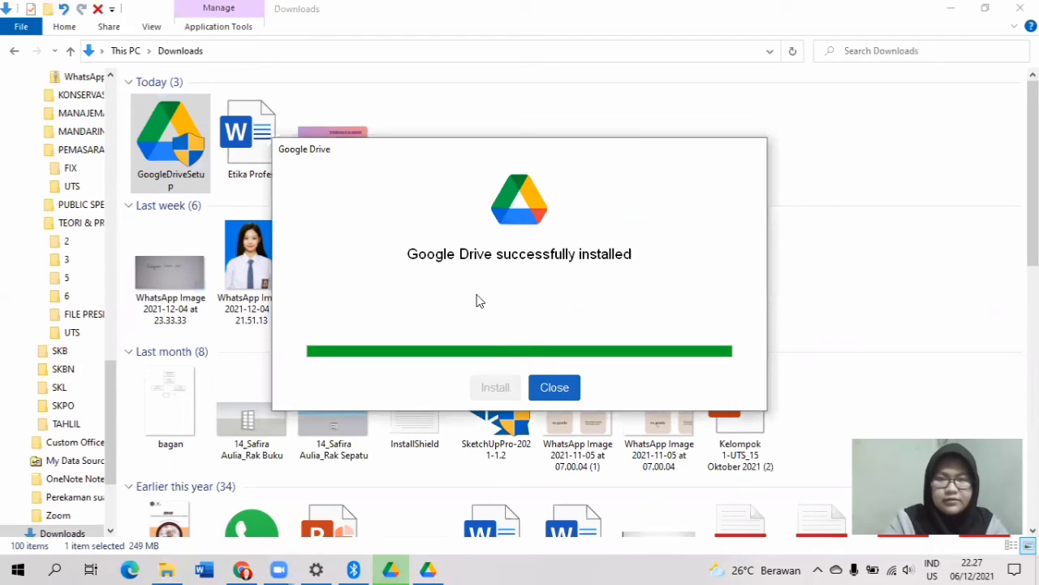
Sign in to Google Drive for desktop through the browser with the existing Google account and approve the sign-in.
left_click(432, 568)
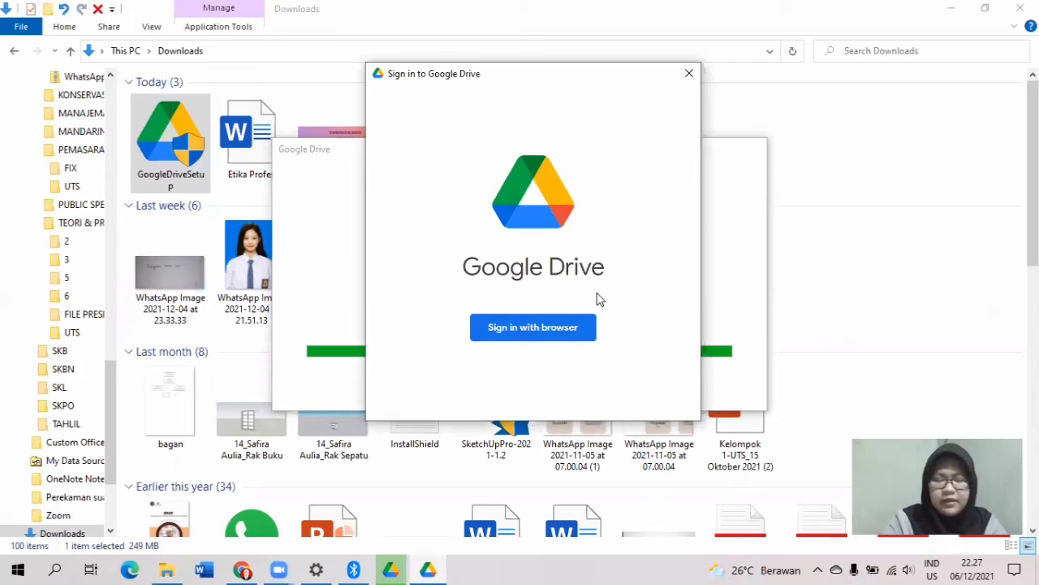
left_click(534, 327)
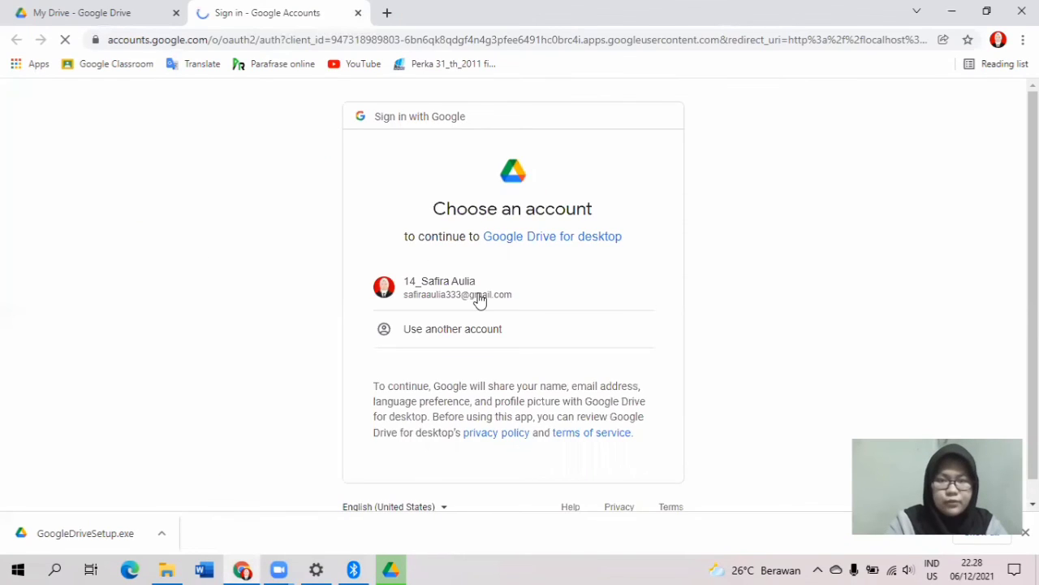
left_click(479, 298)
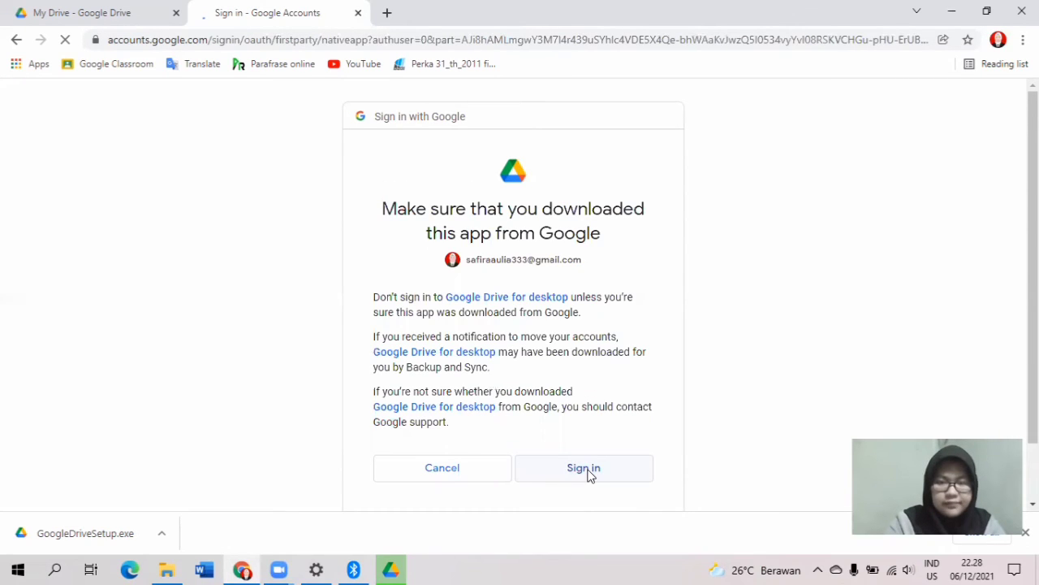
left_click(587, 468)
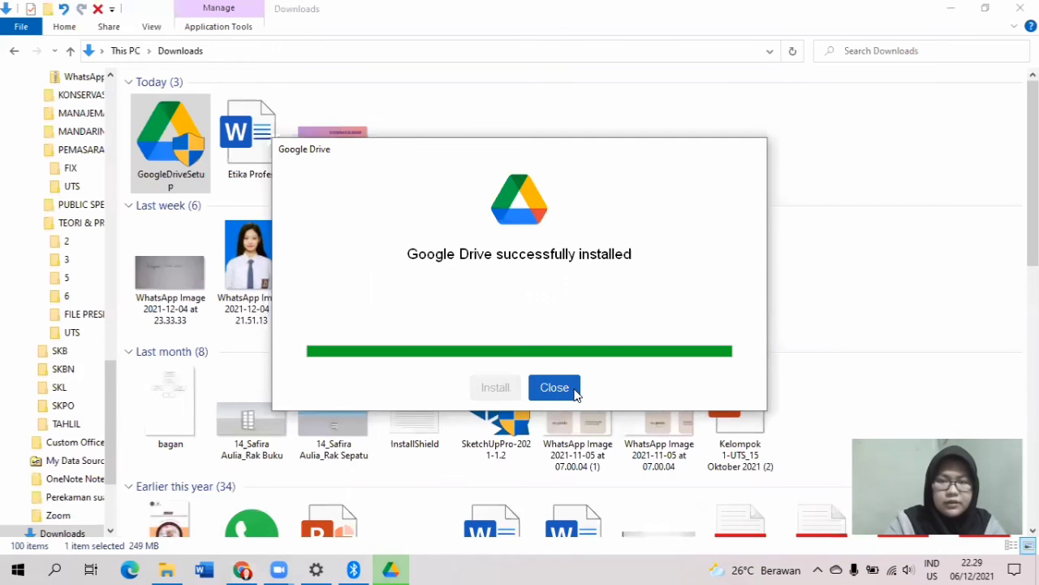
Close the Google Drive installer, minimize the Downloads window and open the Google Drive shortcut on the desktop.
left_click(554, 388)
left_click(950, 8)
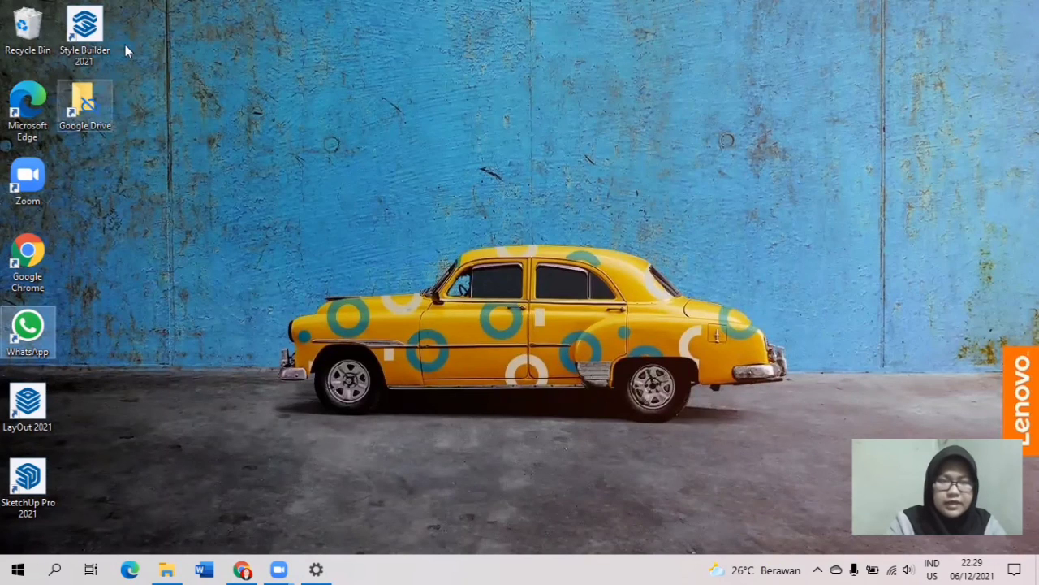
double_click(91, 96)
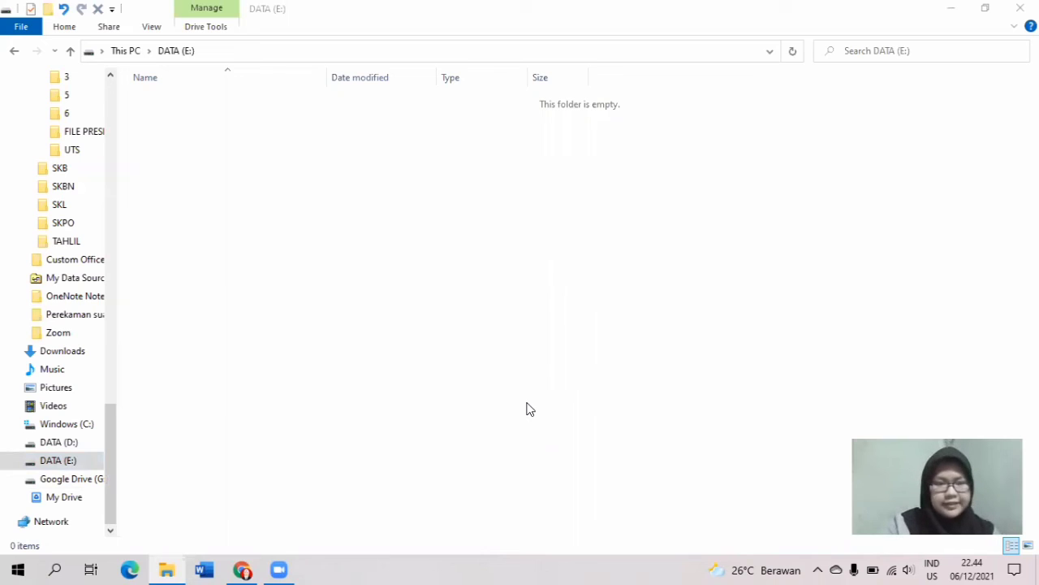
Go to the My Drive folder on the Google Drive (G:) drive in File Explorer and look through its files.
left_click(92, 482)
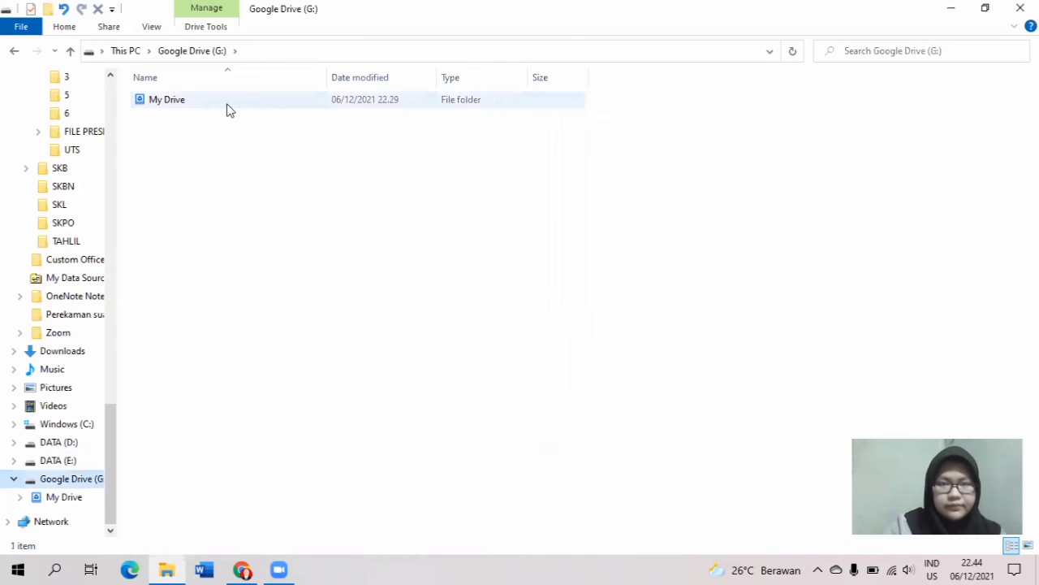
left_click(228, 111)
double_click(229, 111)
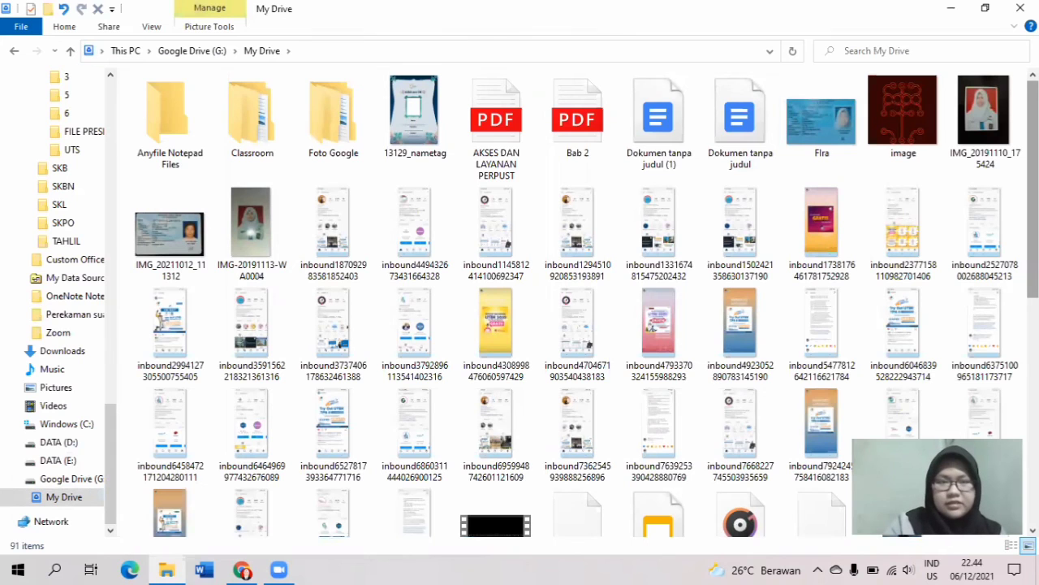
mouse_move(1033, 162)
left_mouse_down()
mouse_move(1033, 382)
mouse_move(1033, 180)
left_mouse_up()
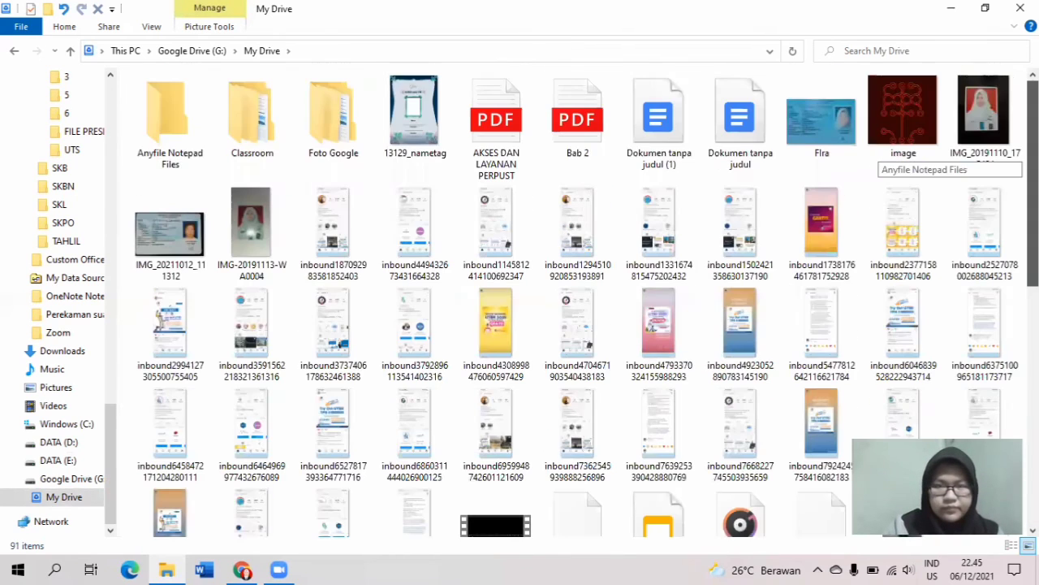
Check the sync activity and notifications of Google Drive for desktop, then dismiss its status window.
left_click(819, 568)
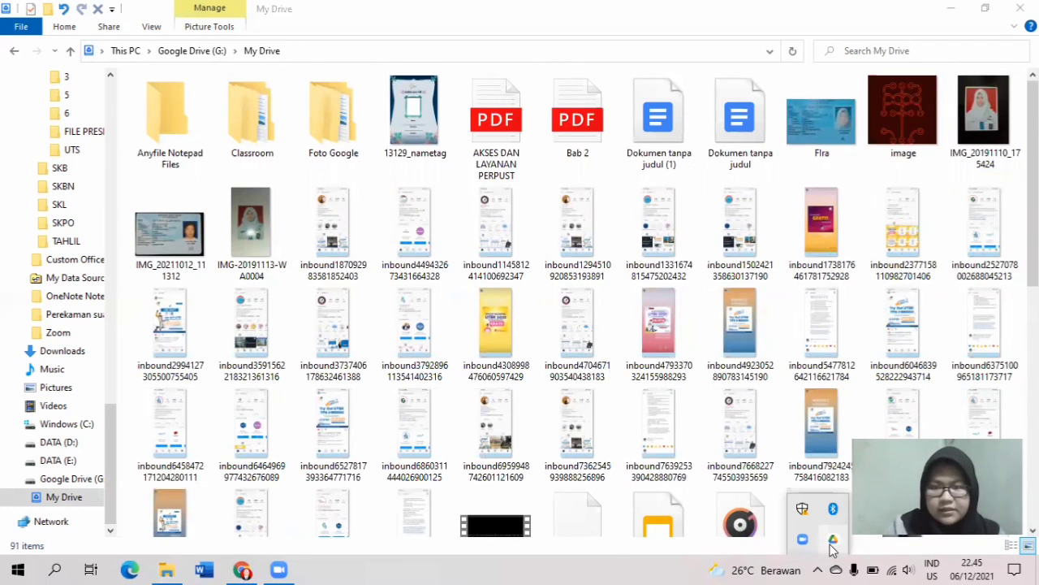
left_click(833, 540)
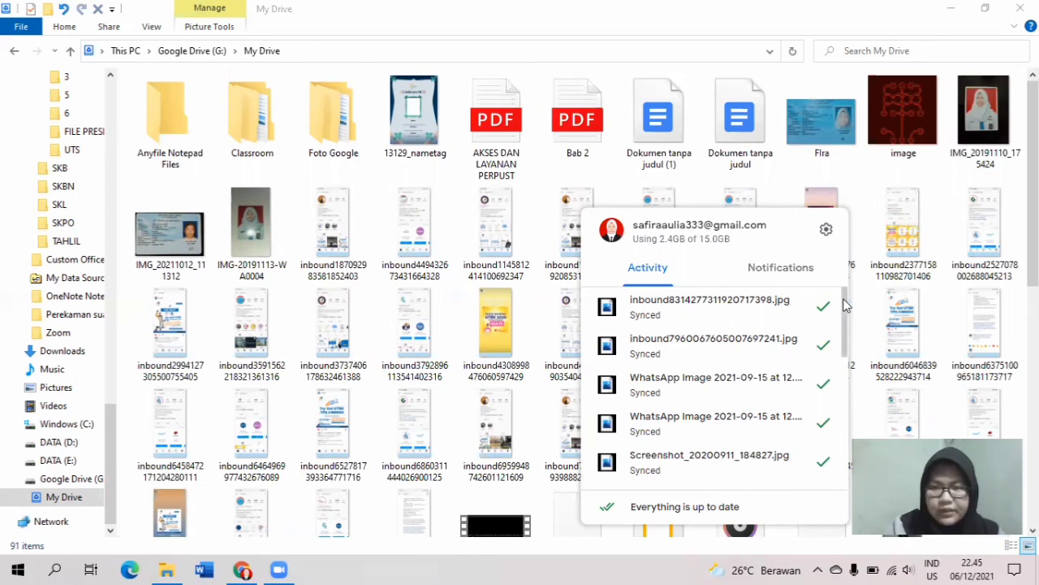
left_click_drag(845, 302, 849, 280)
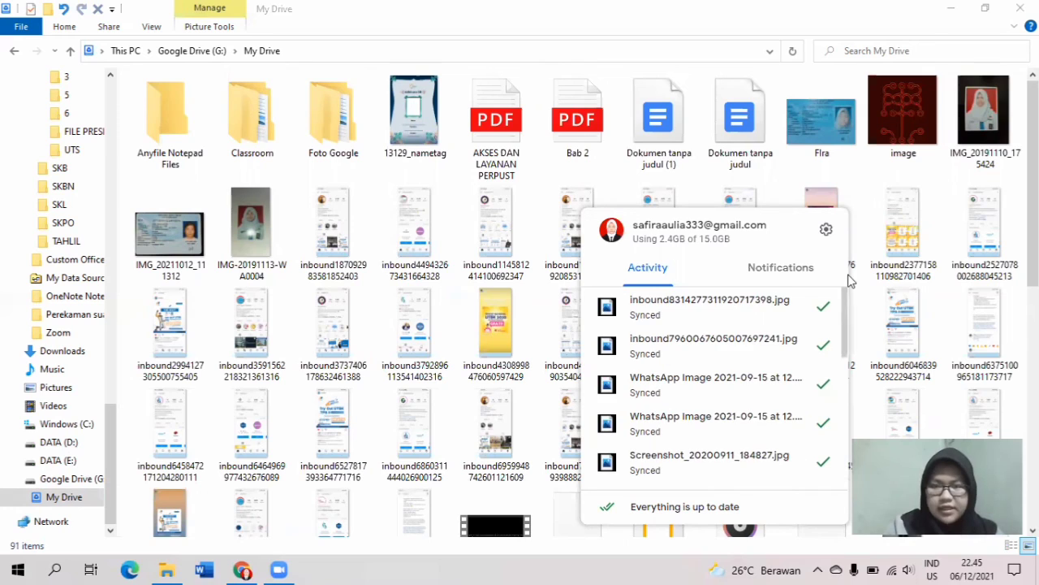
left_click(799, 287)
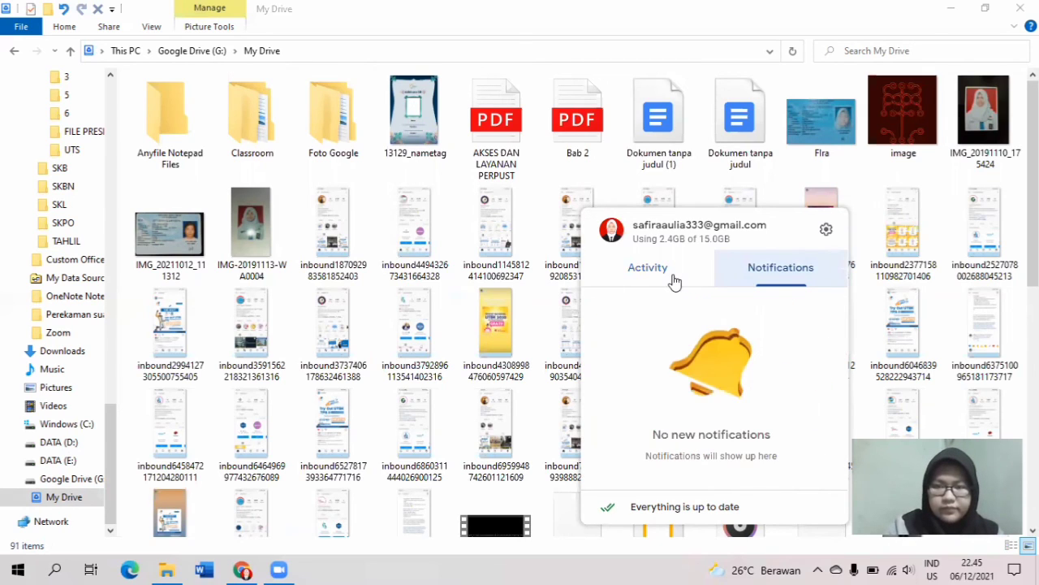
left_click(394, 567)
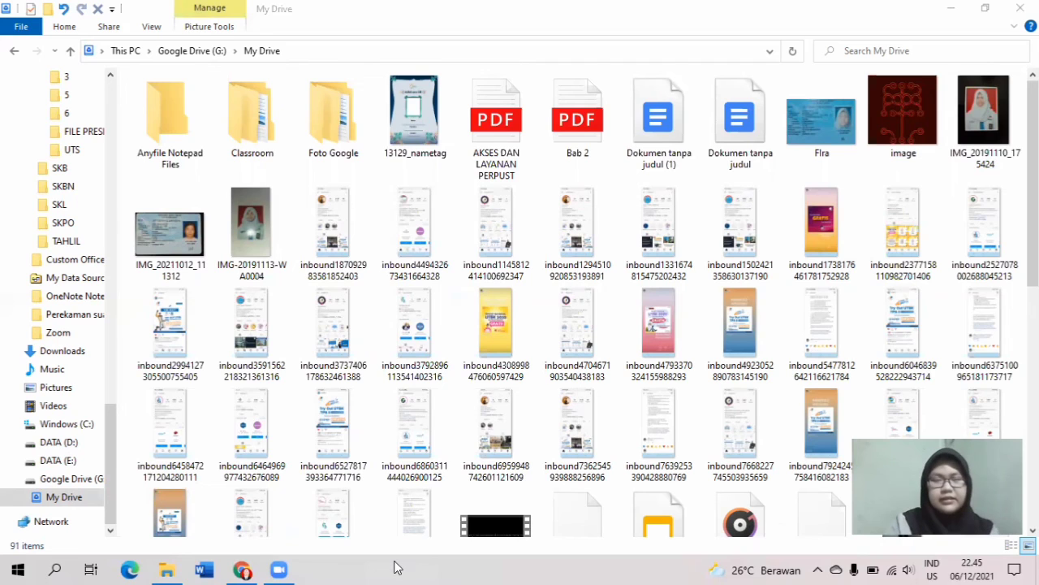